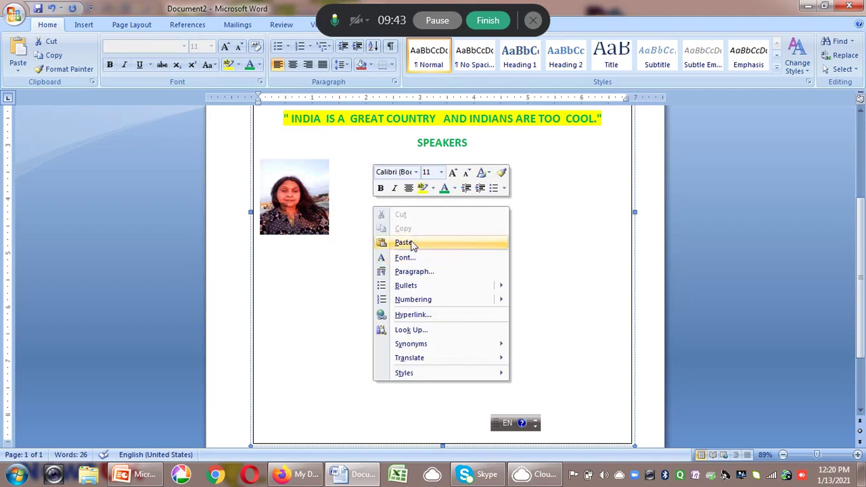
Paste two more copies of the speaker photo beside the first and add a gap between the first and second photos
right_click(384, 218)
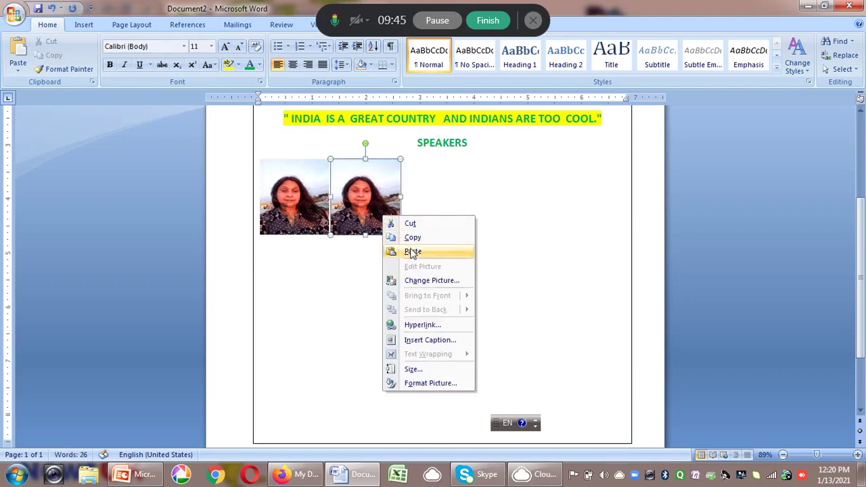
left_click(411, 251)
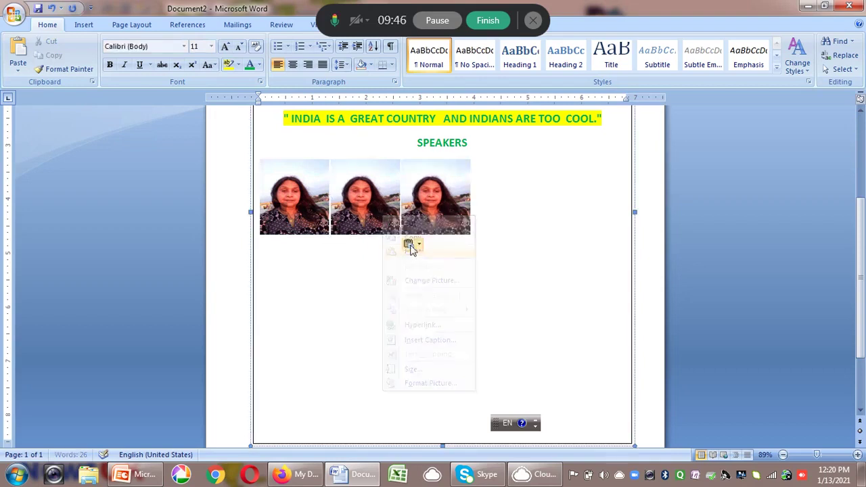
left_click(329, 234)
left_click(332, 239)
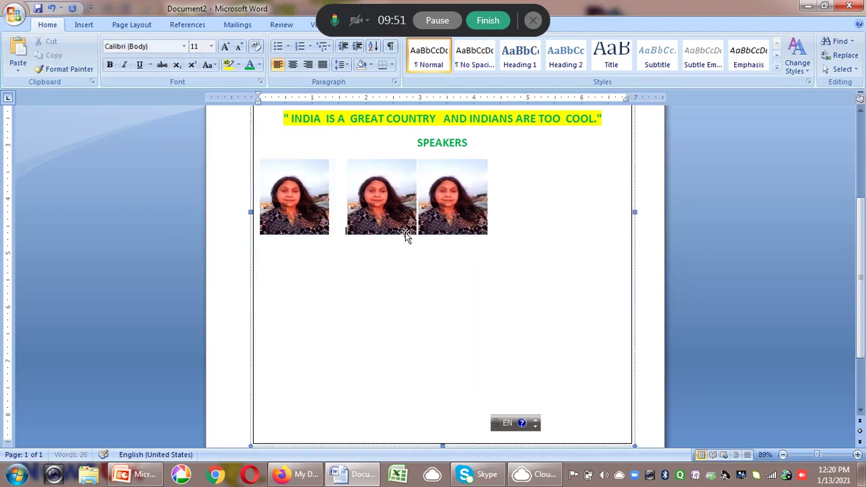
Insert spaces between the second and third photos to move the third photo farther along the row
left_click(443, 279)
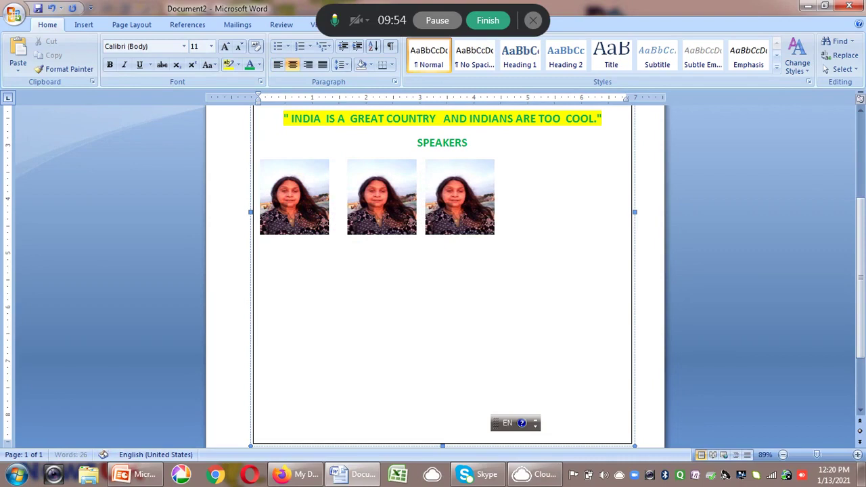
left_click(426, 232)
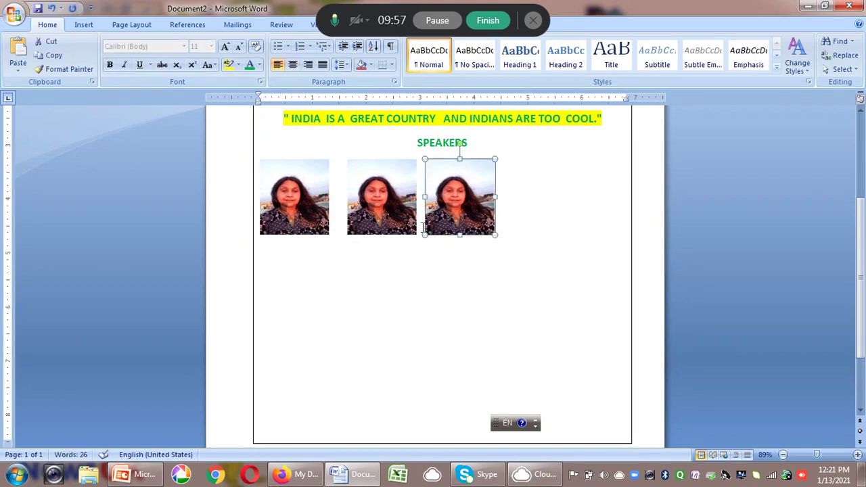
left_click(423, 230)
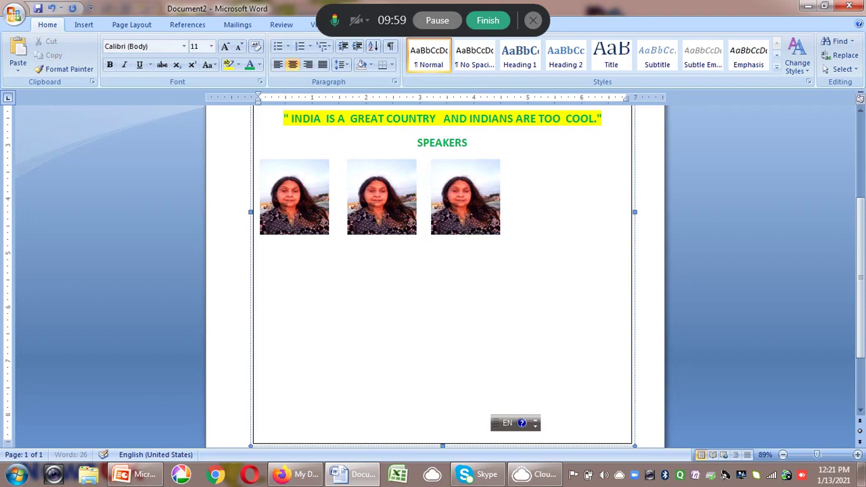
left_click(431, 230)
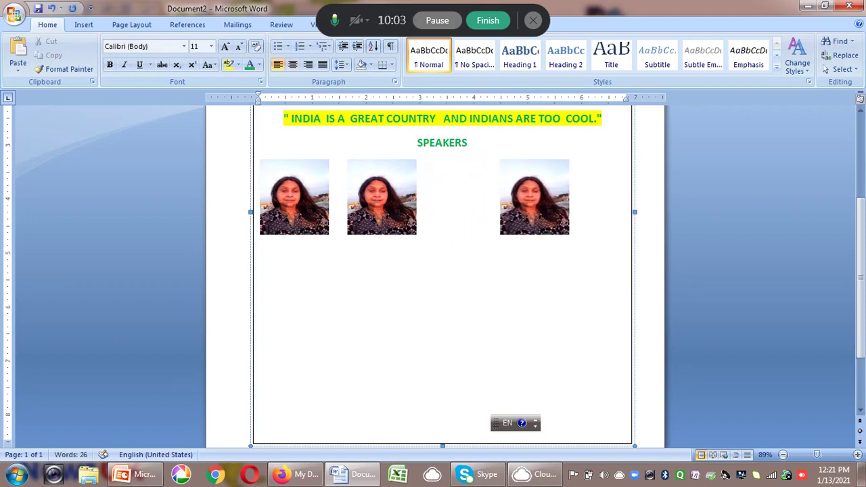
Even out the photo row by widening the gap before the second photo and trimming the gap before the third
left_click(343, 229)
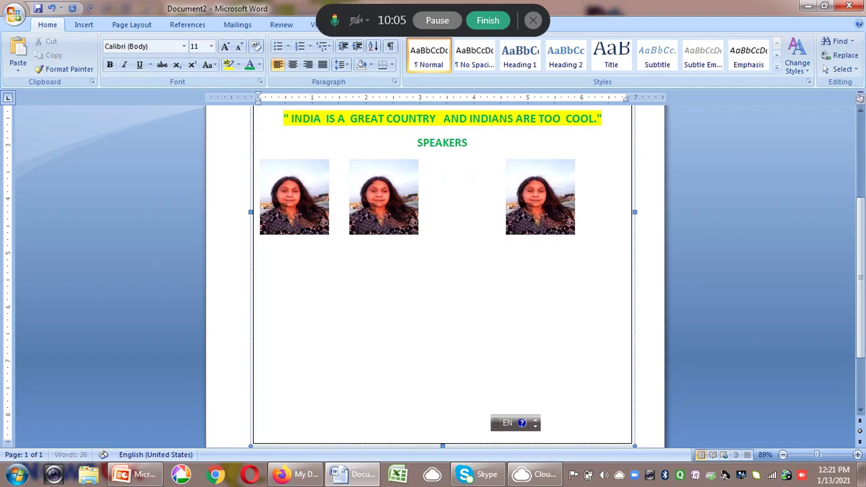
left_click(489, 230)
key("BackSpace")
key("BackSpace")
key("BackSpace")
key("BackSpace")
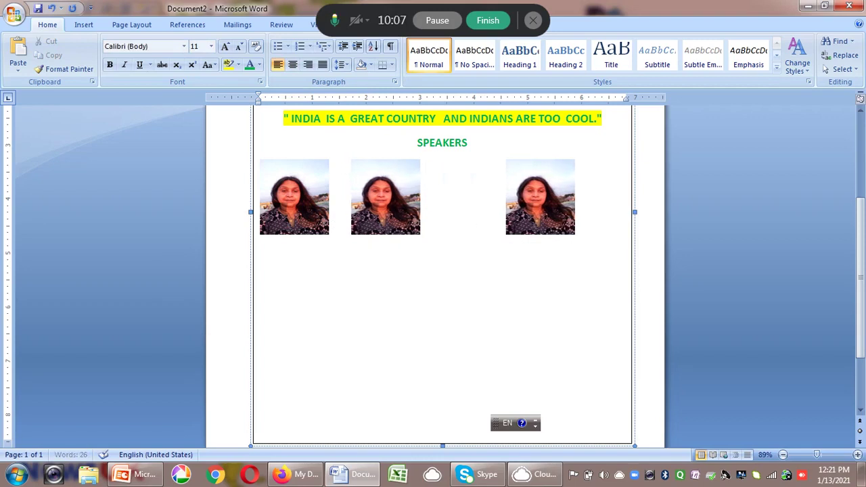
key("BackSpace")
key("BackSpace")
key("BackSpace")
key("BackSpace")
key("BackSpace")
key("BackSpace")
key("BackSpace")
key("BackSpace")
key("BackSpace")
key("BackSpace")
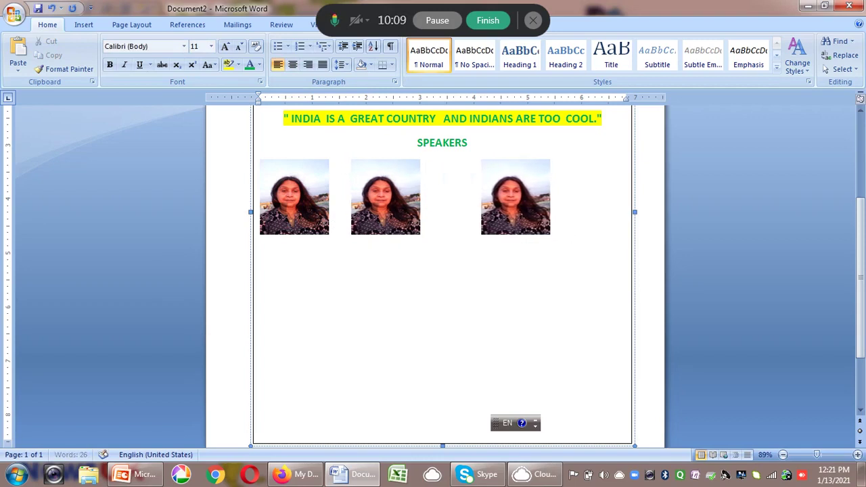
left_click(347, 225)
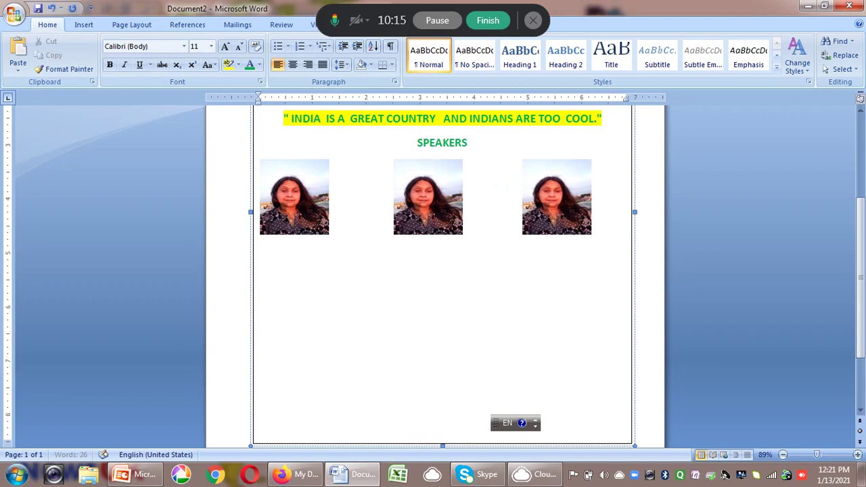
Start a left-aligned line below the photo row and enter the placeholder name XXXXXXXX under the first photo
double_click(269, 252)
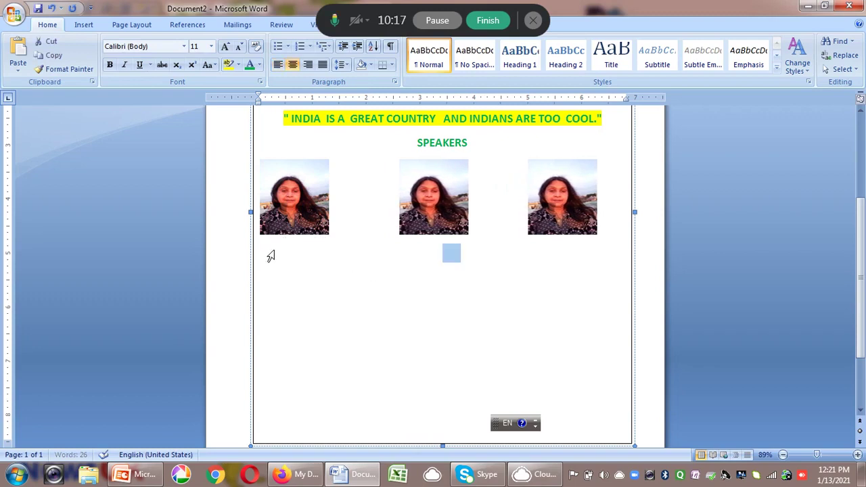
left_click(610, 237)
key("Down")
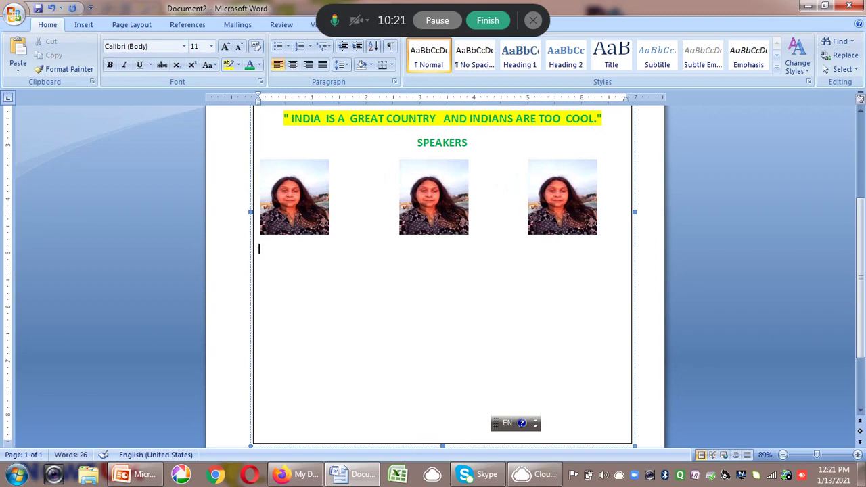
type("xxxxxxxx")
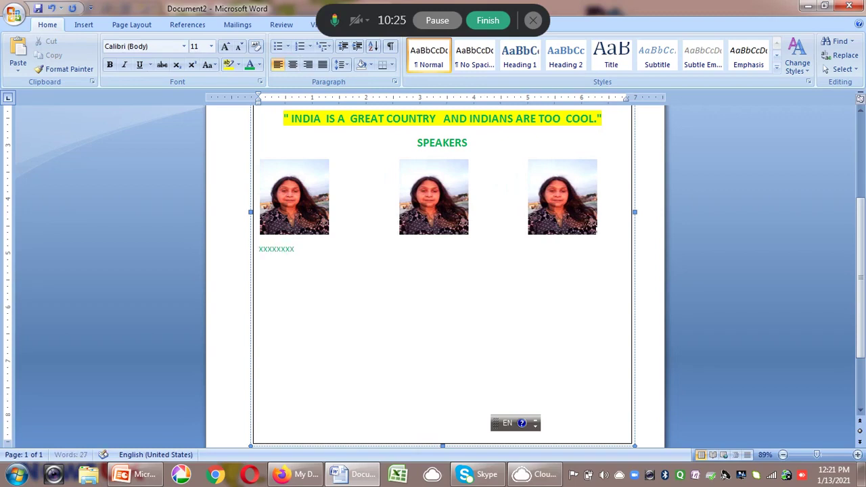
left_click(609, 230)
key("Return")
key("BackSpace")
Change the font color of the placeholder under the first photo to the darkest tan theme shade
left_click_drag(260, 251, 304, 249)
left_click(257, 66)
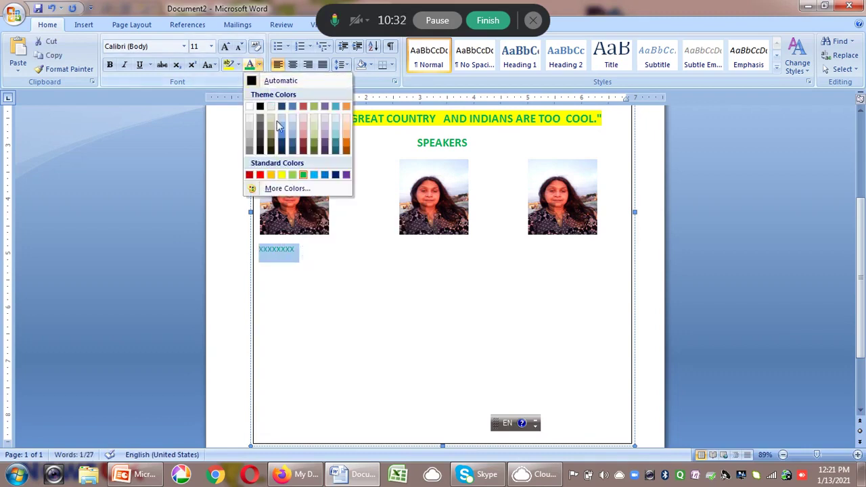
left_click(272, 144)
left_click(306, 270)
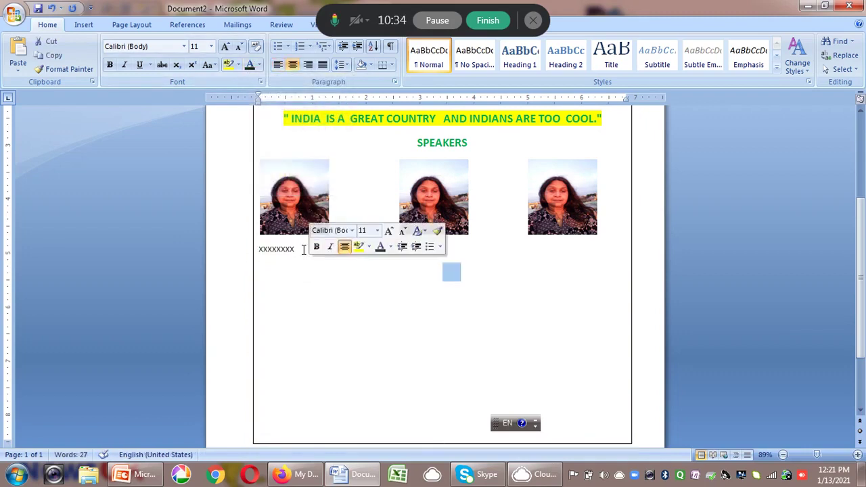
Begin the second photo's name placeholder on the same line with a single X
key("Tab")
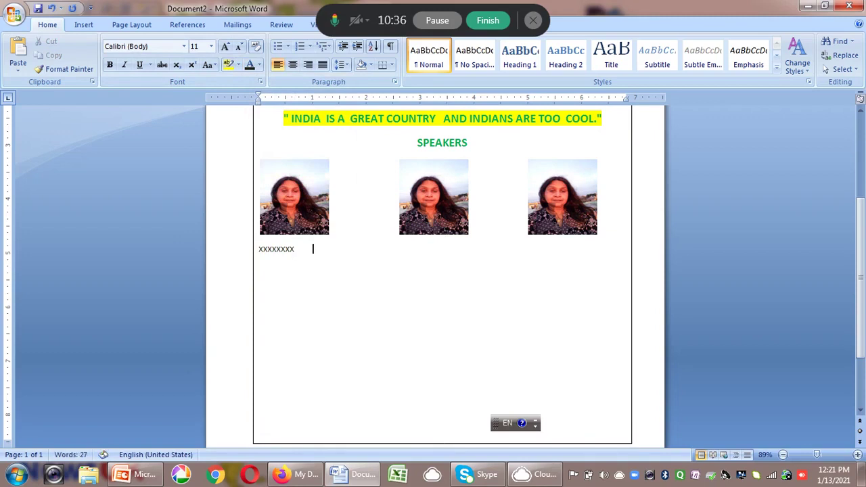
key("Tab")
left_click(443, 286)
type("xxx")
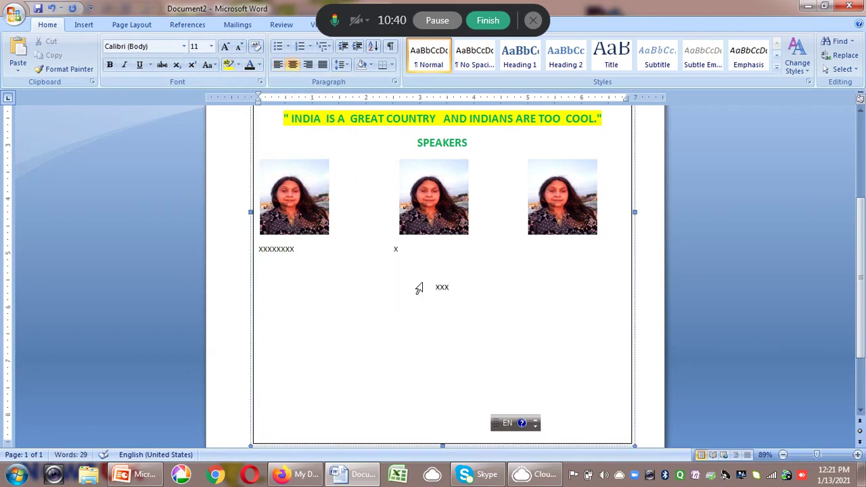
left_click_drag(436, 286, 454, 289)
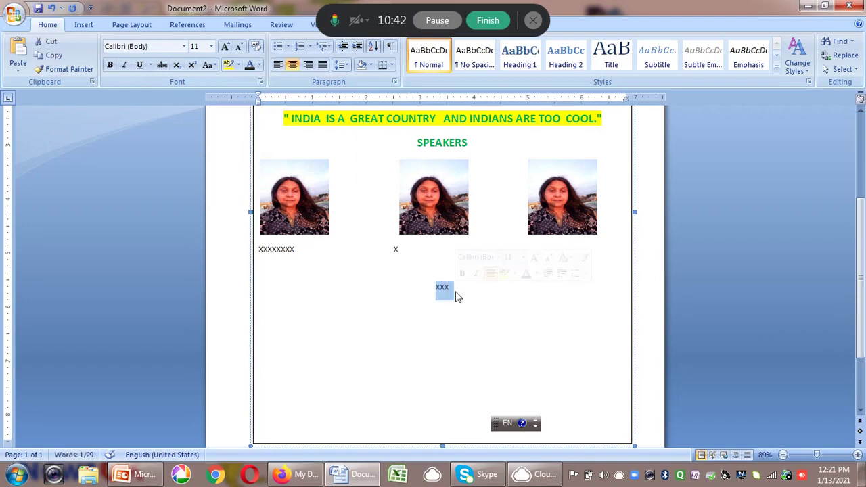
key("BackSpace")
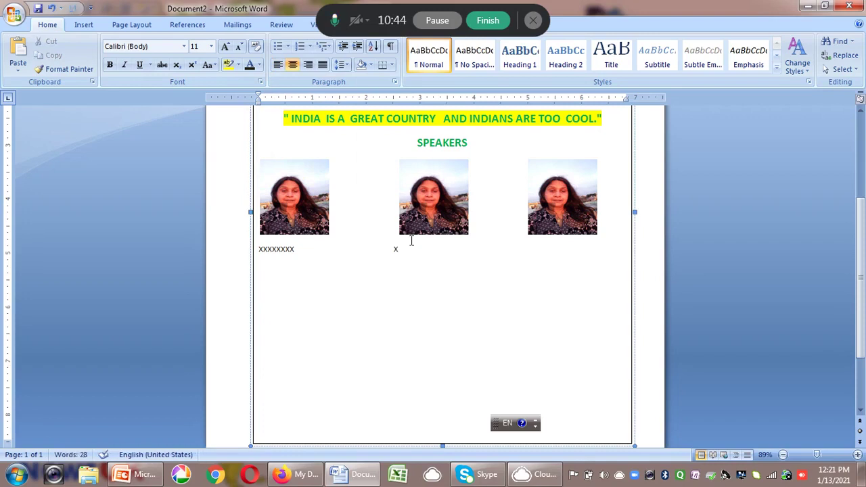
Extend the second photo's placeholder to XXXXXXXXXXXXXX, add the same text under the third photo, and nudge the second placeholder right
type("xxxxxxxxxxxx")
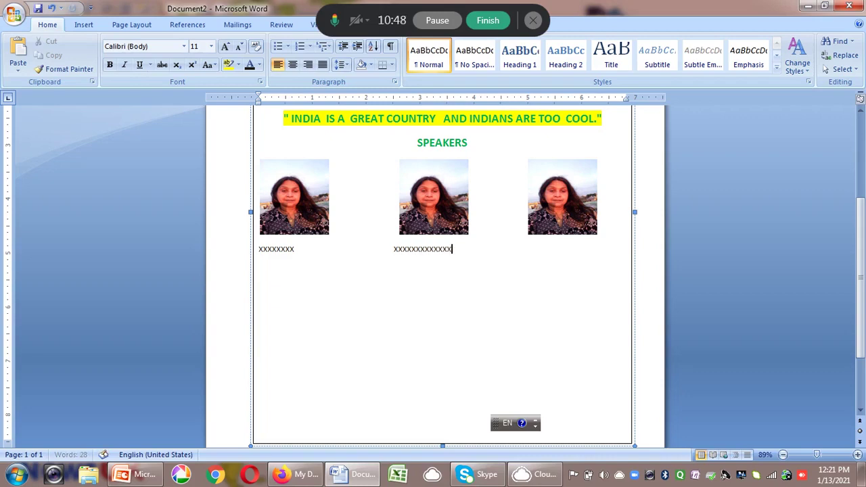
type("x")
left_click(502, 248)
type("xxxxxxxxxxxxx")
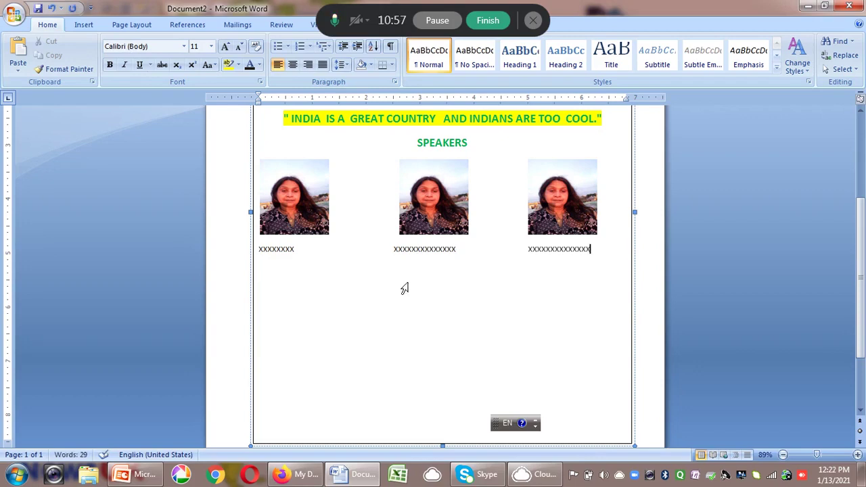
left_click(392, 250)
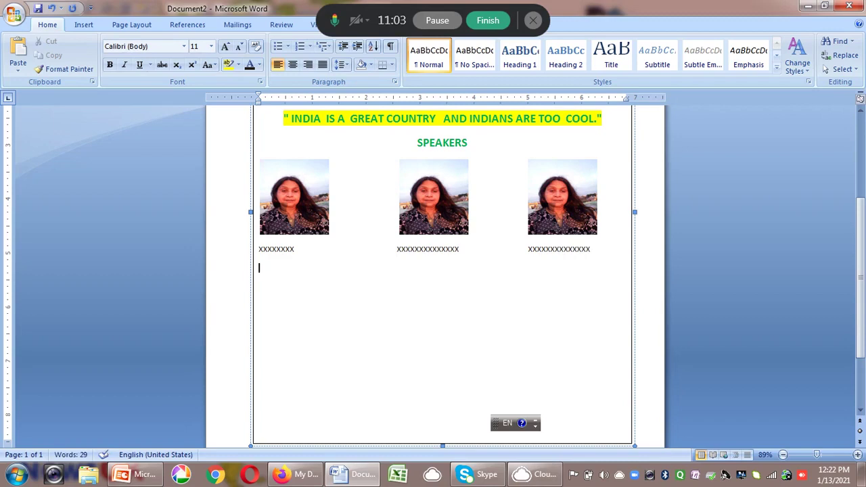
Add a second placeholder row with UUUUUU, UUUUUUUUUUU and UUUUUUUUUUUU beneath the first, second and third names
type("UUUUUU")
key("Tab")
key("Tab")
key("Tab")
key("Tab")
type("UUUUUUUUUUU")
key("Tab")
key("Tab")
key("Tab")
type("U")
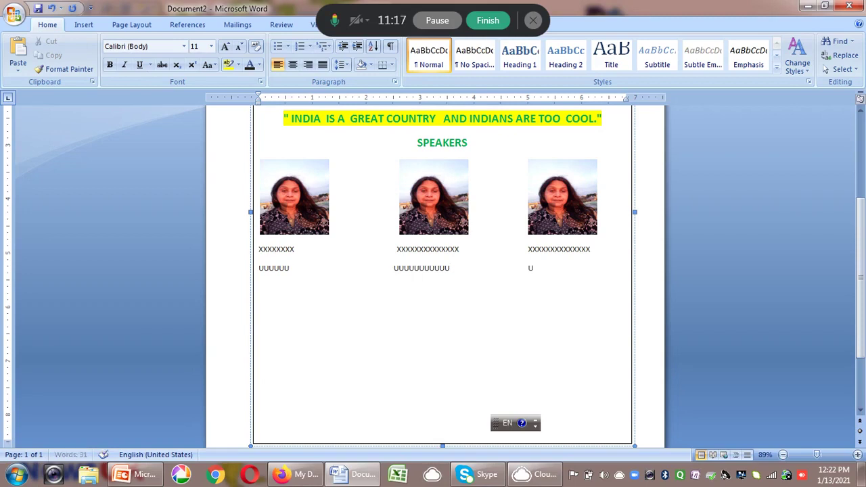
type("UUUUUUUUUUU")
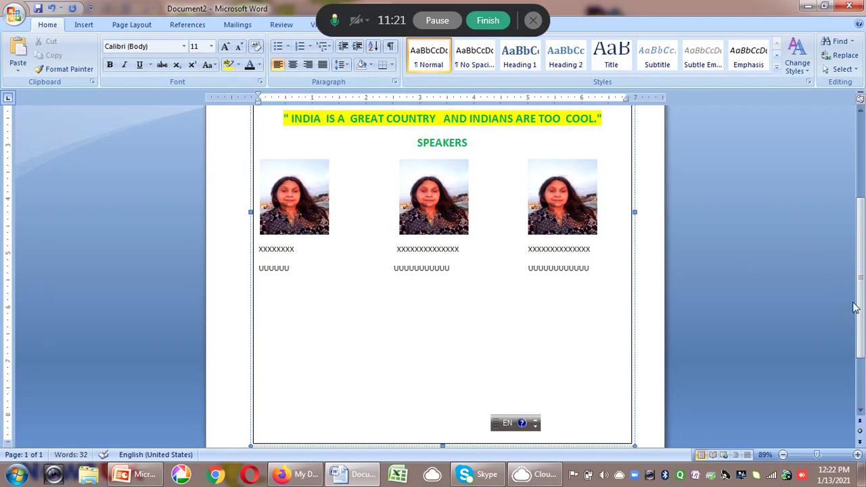
Remove the space after paragraph from the two placeholder rows beneath the photos
scroll(857, 311, "down", 2)
left_click_drag(259, 198, 576, 216)
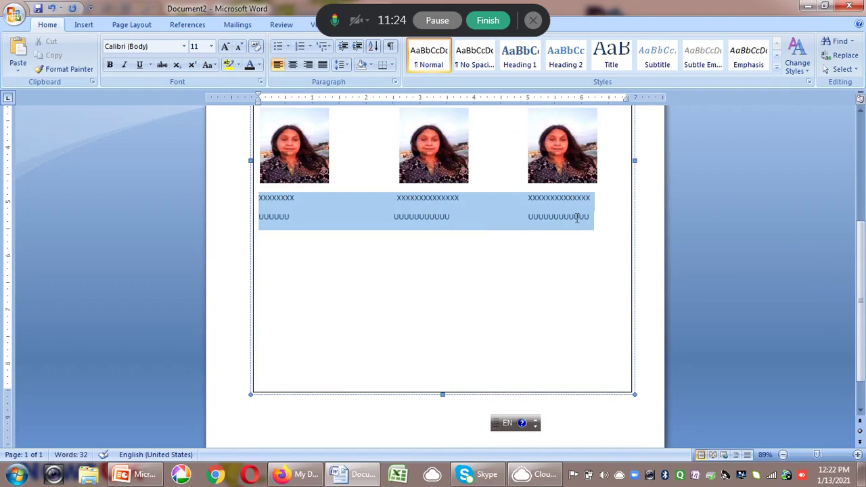
left_click(350, 67)
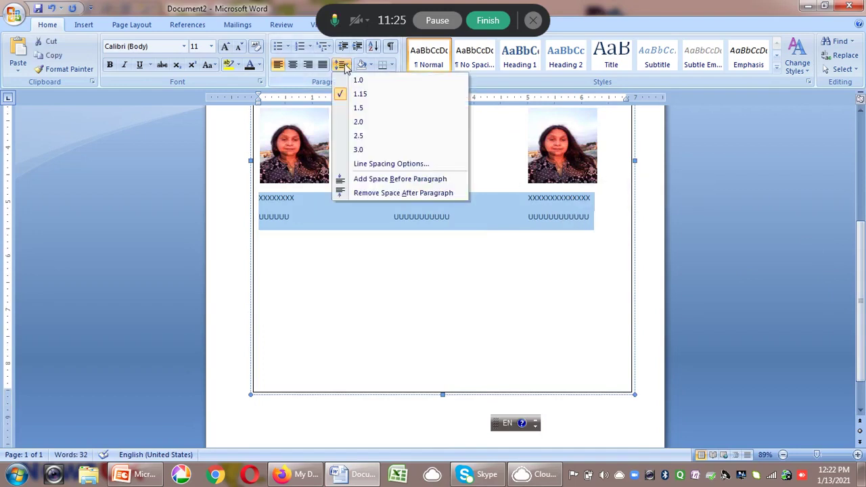
left_click(370, 192)
left_click(393, 243)
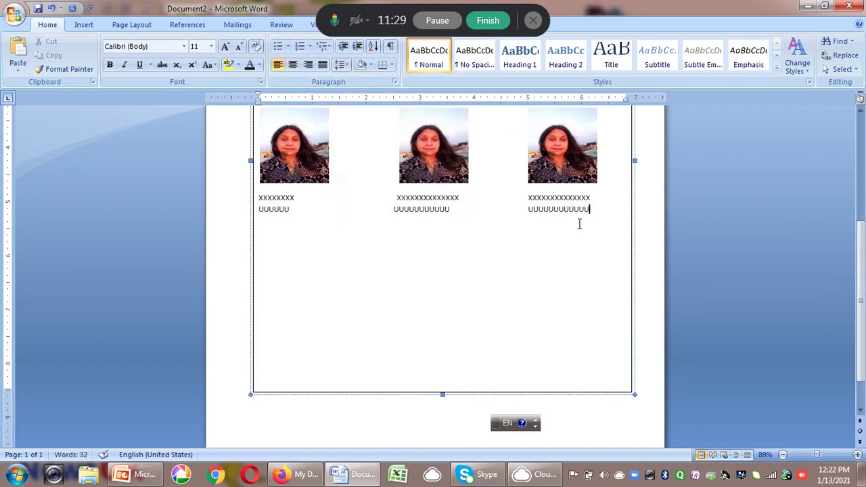
Below the placeholders, leave a blank line and add the lines "REGISTRATION FEES:500/--" and "REGISTARTION LINK:"
key("Return")
key("Return")
type("REGISTRATION")
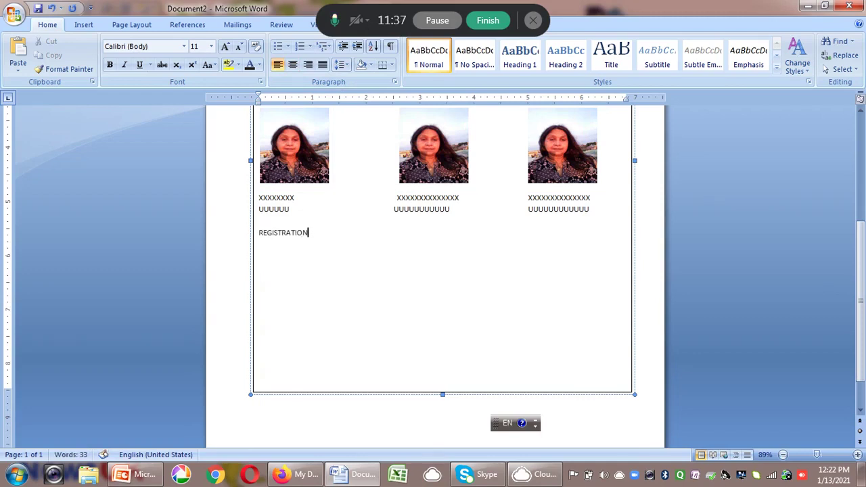
type(" FEES:500/--")
key("Return")
type("REGISTARTION LINK")
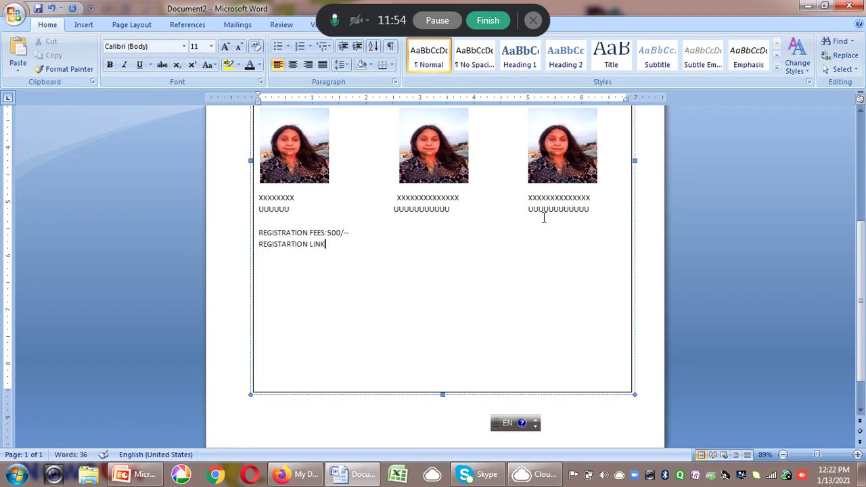
type(":")
Highlight the registration fees and registration link lines in yellow
left_click_drag(259, 233, 329, 243)
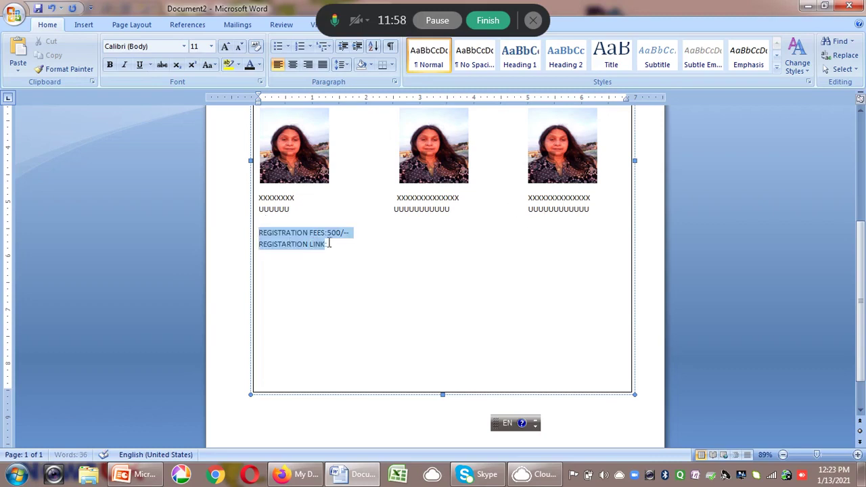
left_click(230, 68)
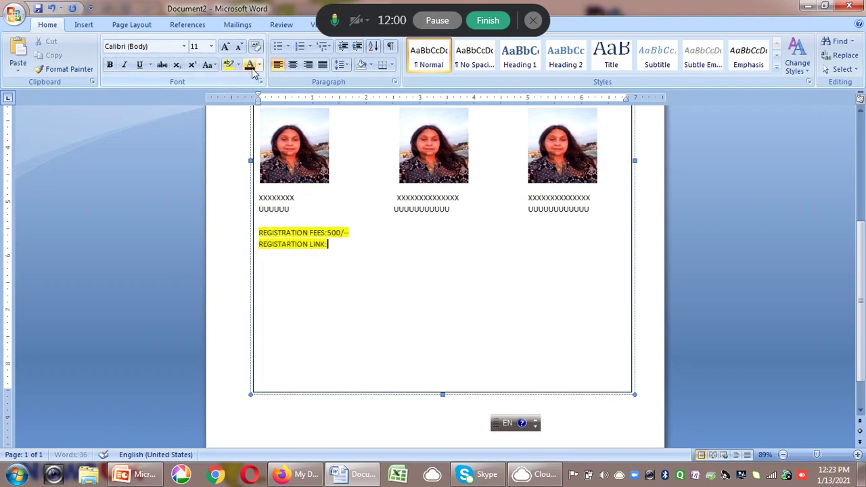
Set the font colour of the registration fees and registration link lines to red
left_click(258, 65)
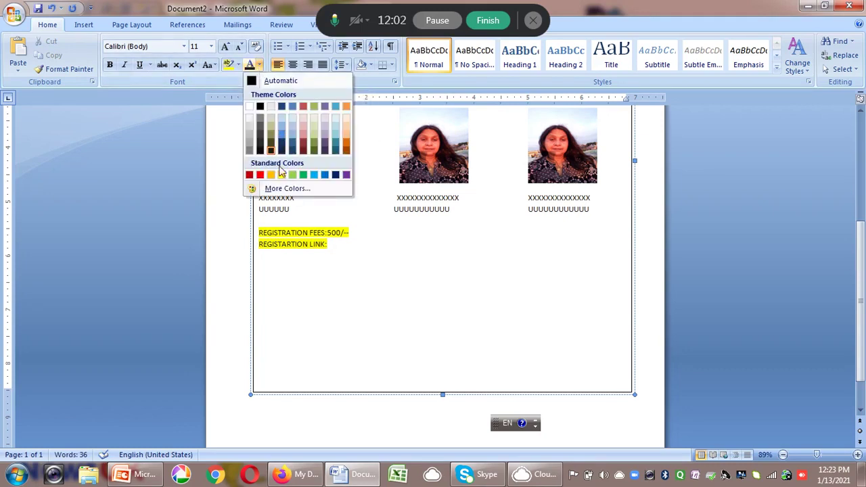
left_click(261, 176)
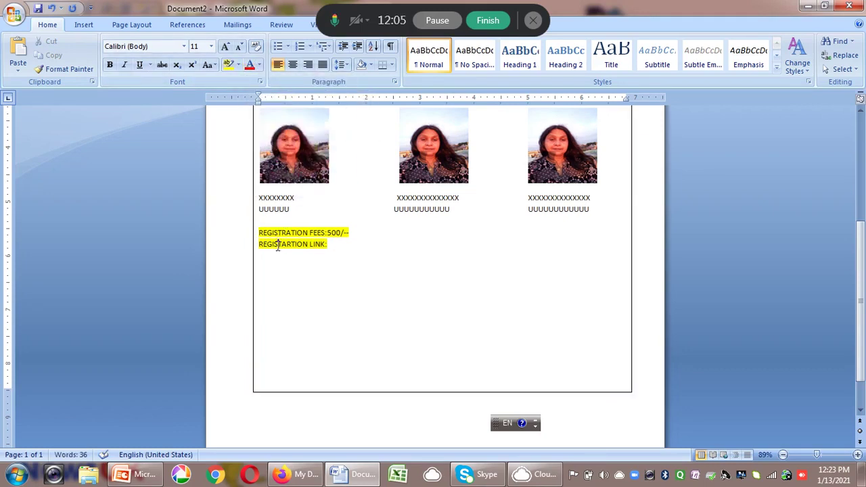
left_click_drag(260, 234, 330, 244)
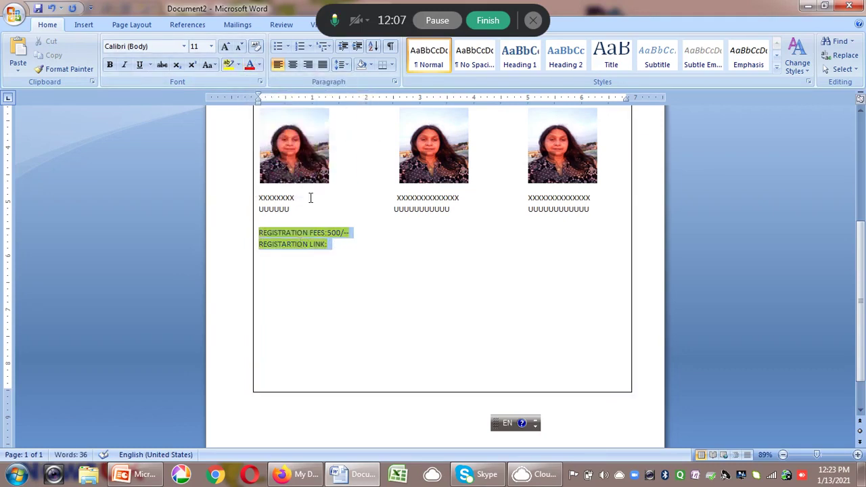
left_click(250, 65)
left_click(329, 264)
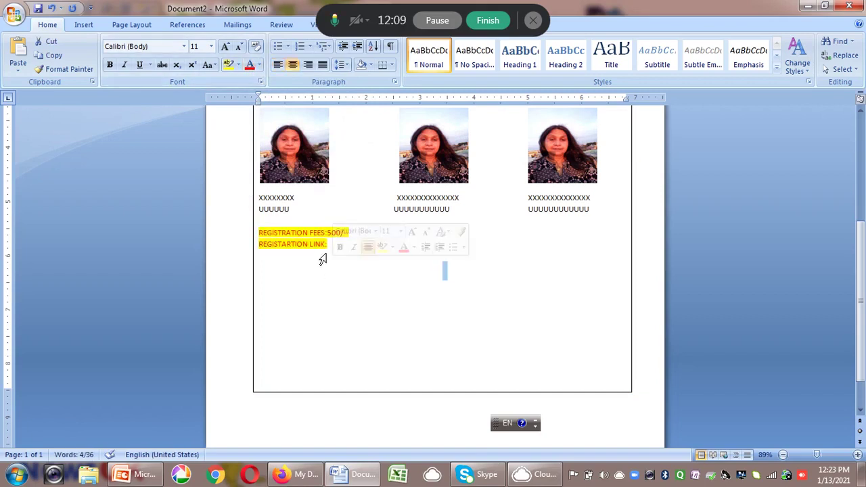
Make the registration fees and registration link lines bold
left_click_drag(261, 235, 323, 248)
left_click(109, 64)
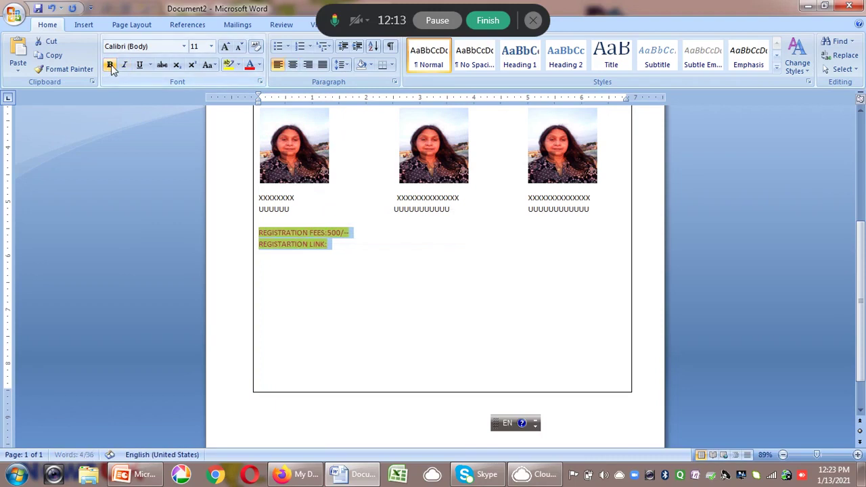
left_click_drag(308, 257, 327, 265)
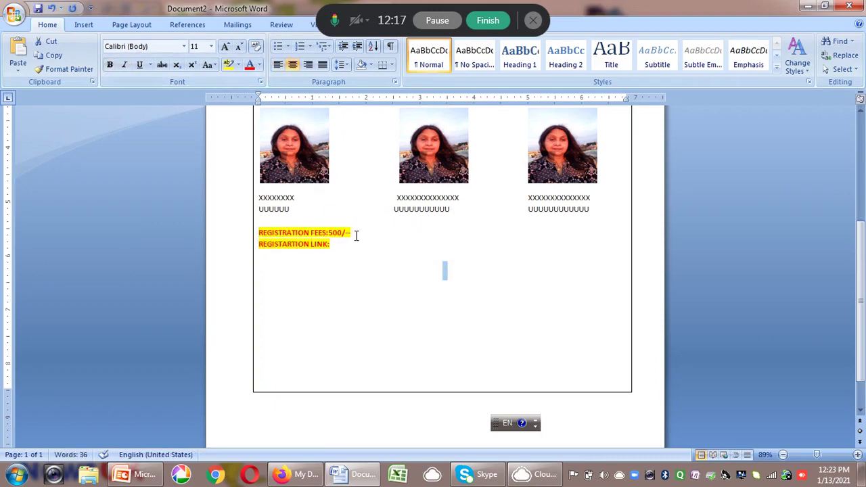
left_click(339, 246)
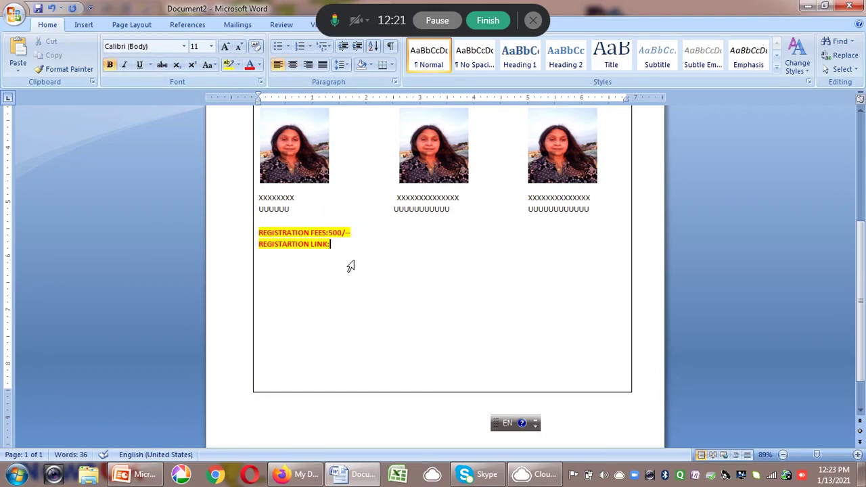
Switch to Google Drive in Firefox and create a new blank Google Form
mouse_move(313, 479)
left_click(313, 479)
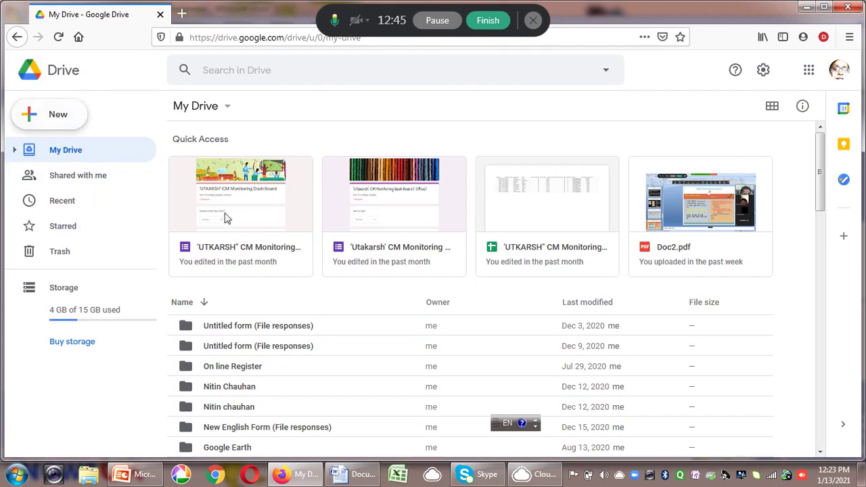
left_click(67, 125)
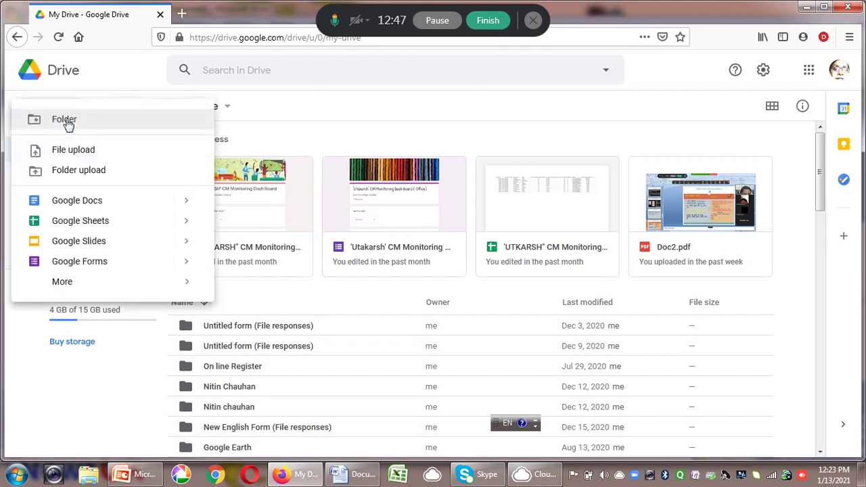
left_click(89, 264)
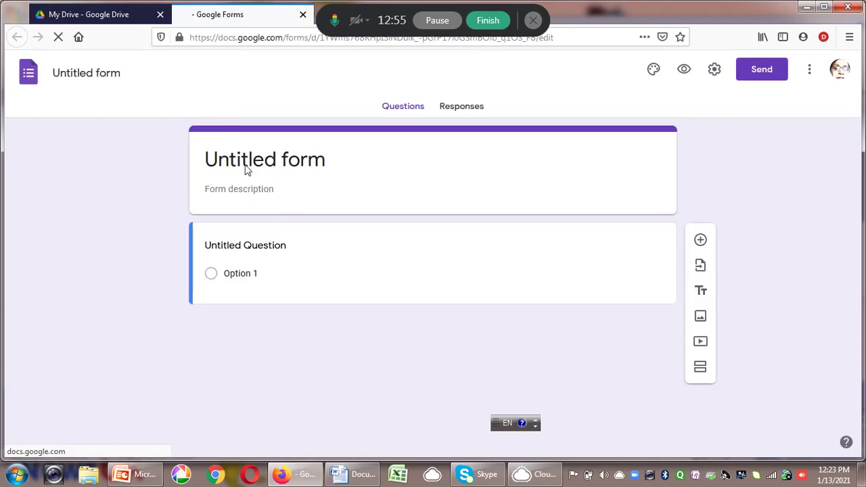
Replace the form's title with "REGISTRATION FORM"
left_click(330, 162)
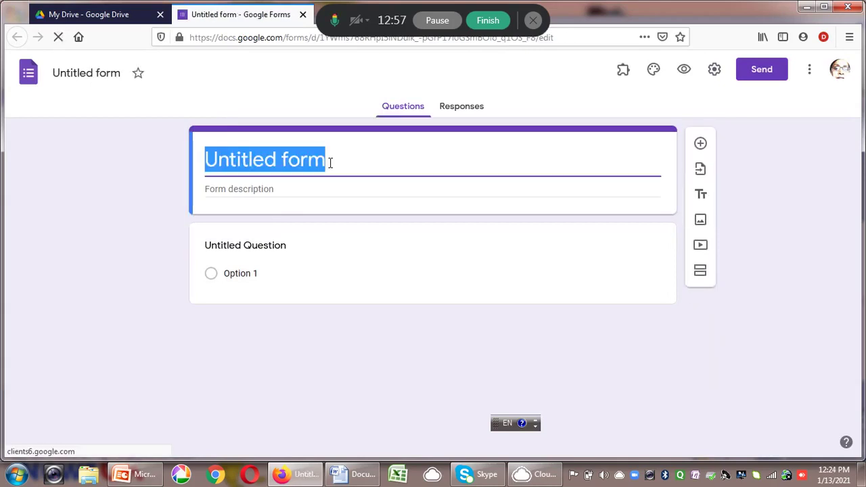
type("REGI")
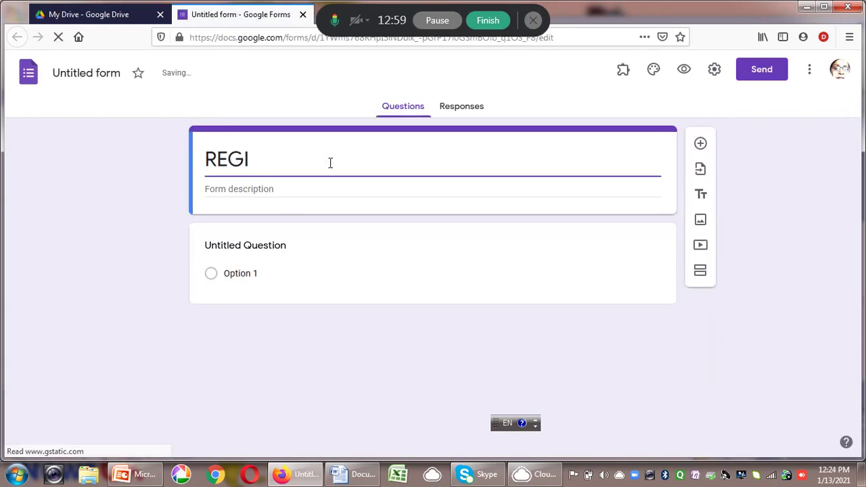
type("STRATION  FORM")
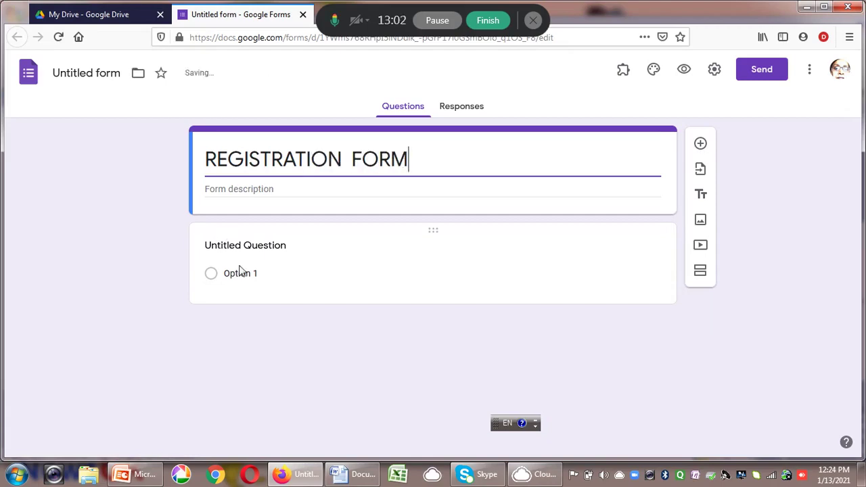
Turn the untitled first question into a short-answer question titled "NAME", and add a blank question below it
left_click(294, 265)
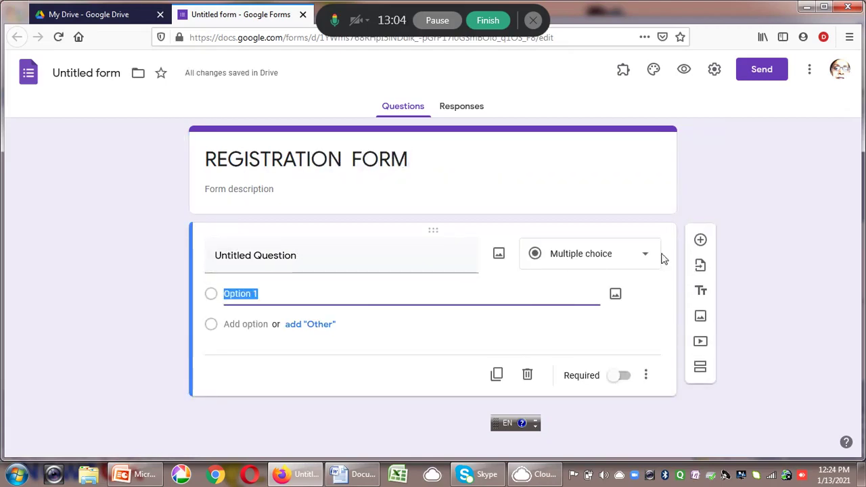
left_click(300, 255)
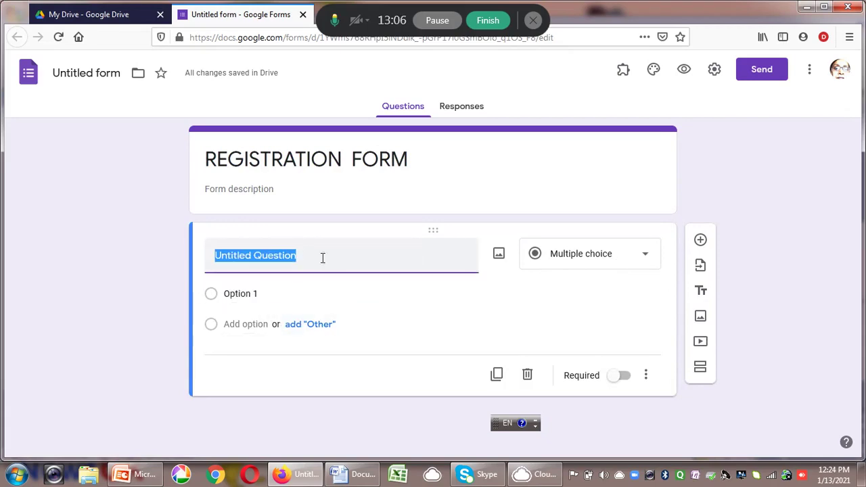
left_click(700, 239)
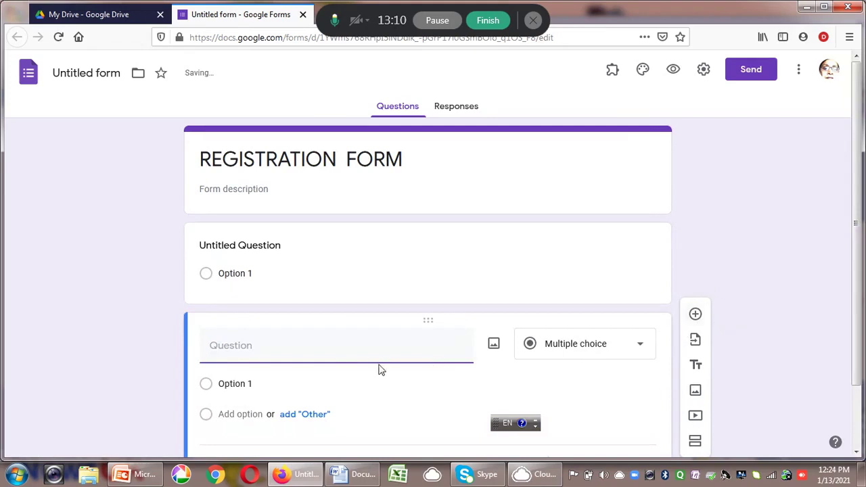
left_click(245, 248)
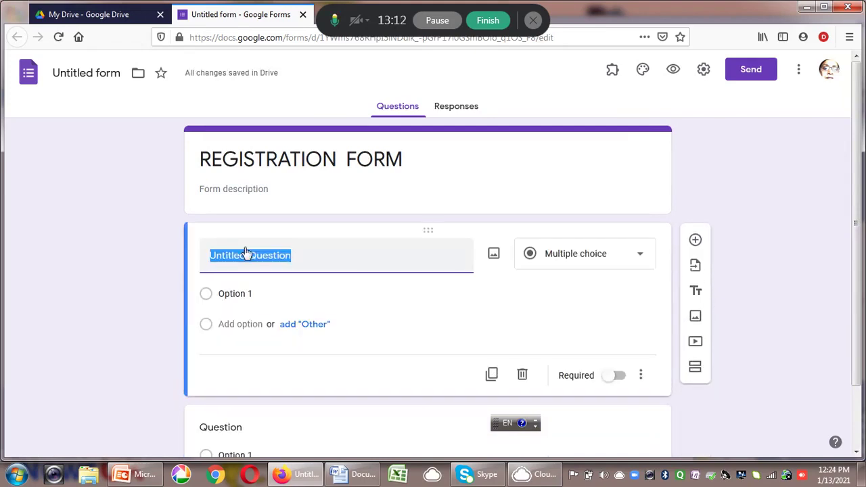
left_click(639, 256)
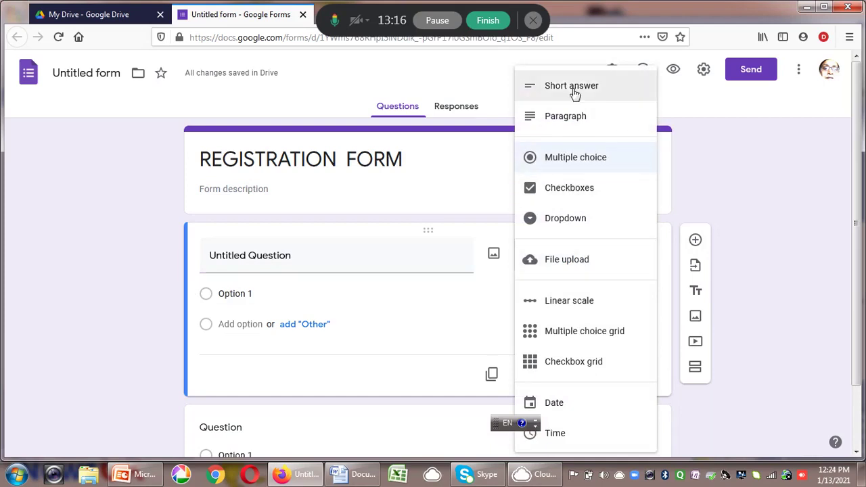
left_click(547, 88)
left_click(304, 254)
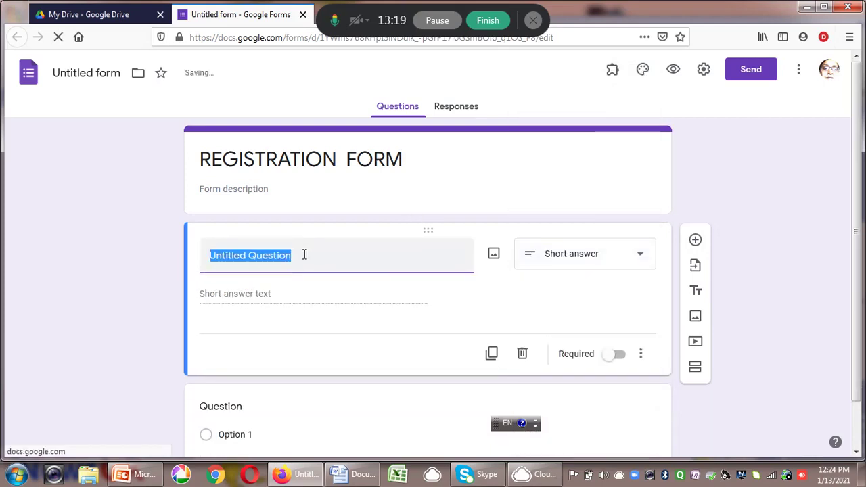
key("BackSpace")
type("NAME")
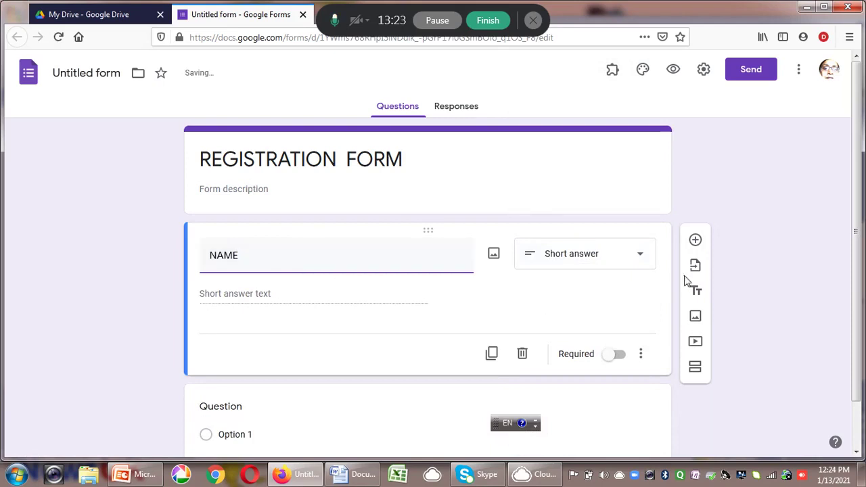
Add a short-answer question titled "E-MAIL" below the NAME question
left_click(695, 240)
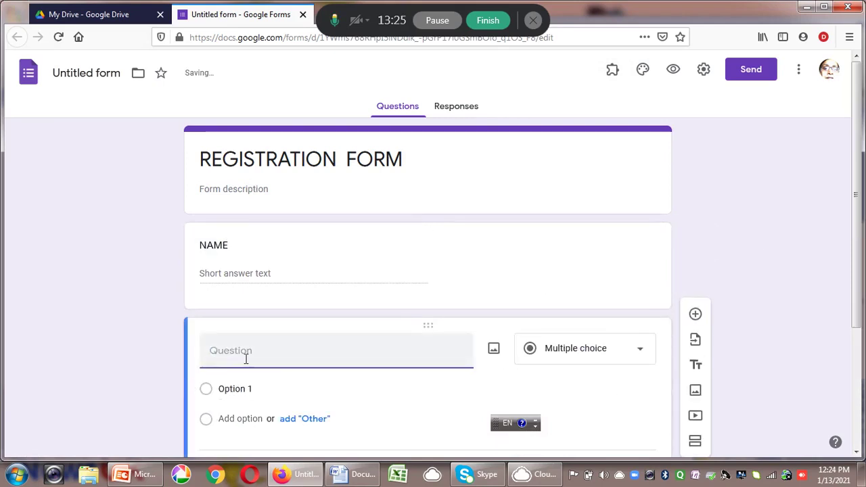
left_click(646, 352)
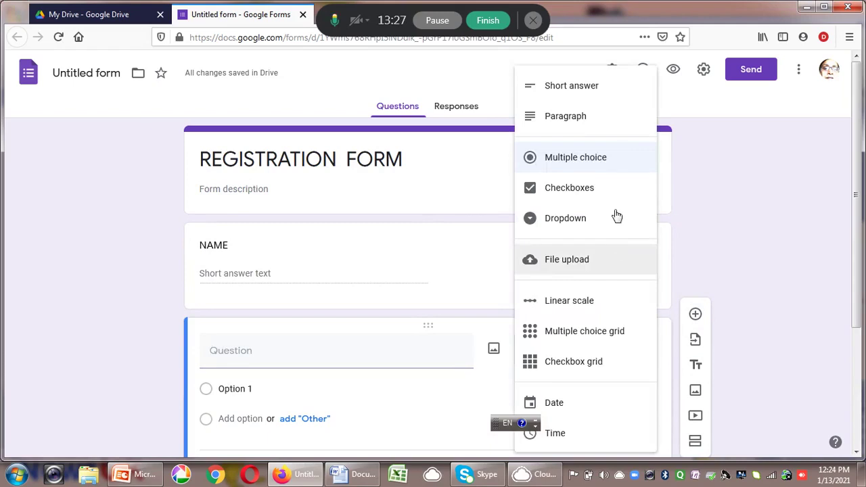
left_click(587, 91)
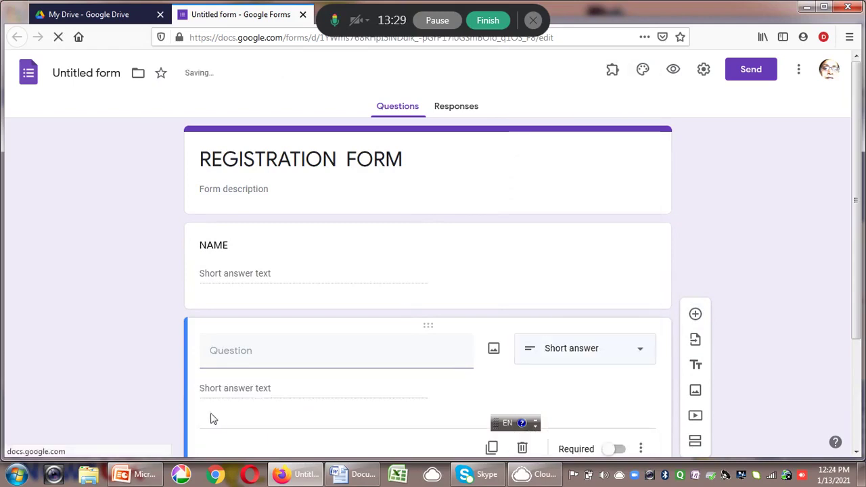
left_click(249, 353)
type("E-MAIL")
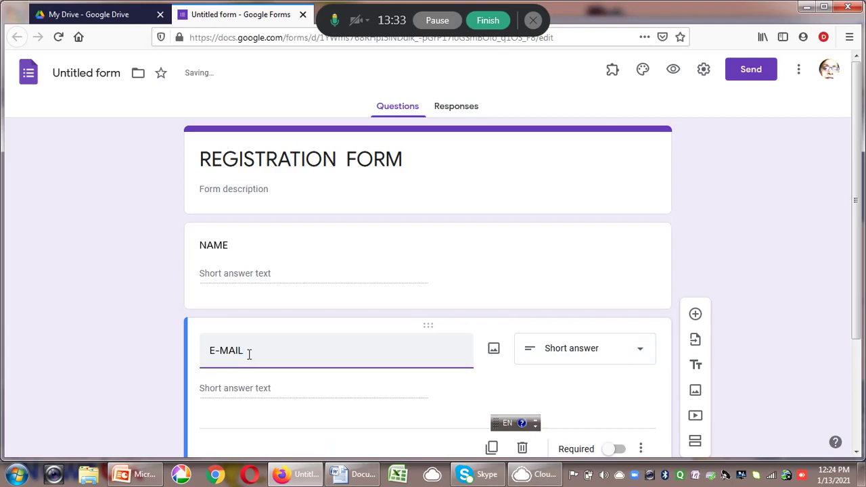
Add a short-answer question titled "INSTITUTION" below the E-MAIL question
left_click(695, 315)
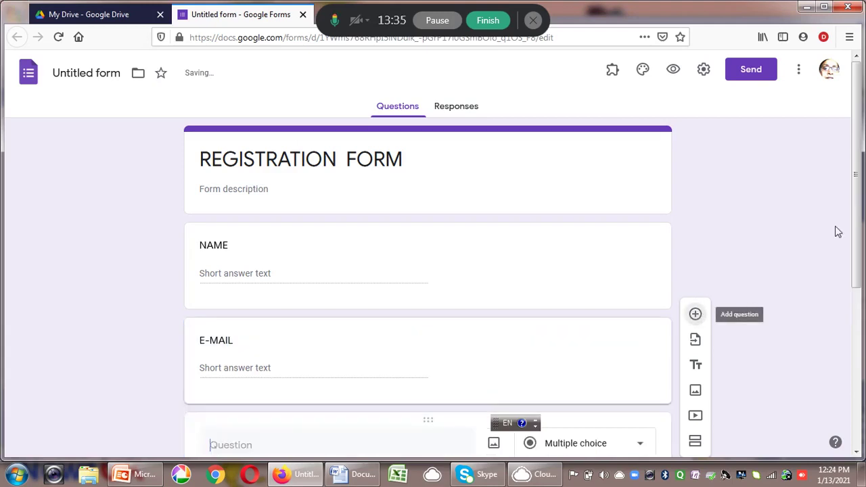
scroll(844, 183, "down", 3)
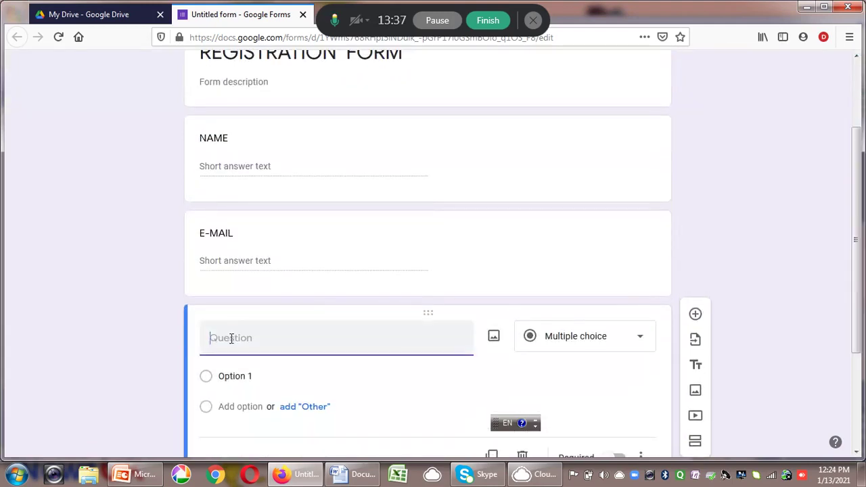
type("INSTITUTION")
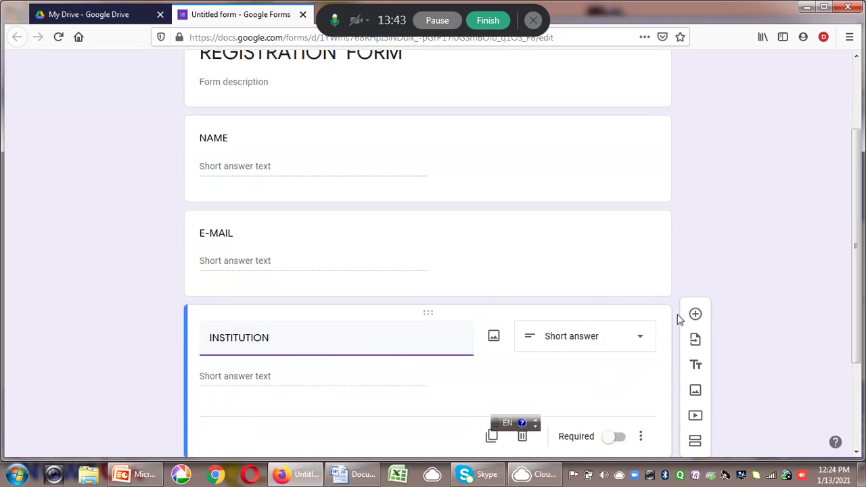
Add a short-answer question titled "SUBJECT" below INSTITUTION, with another blank question beneath it
left_click(696, 316)
left_click_drag(858, 283, 859, 332)
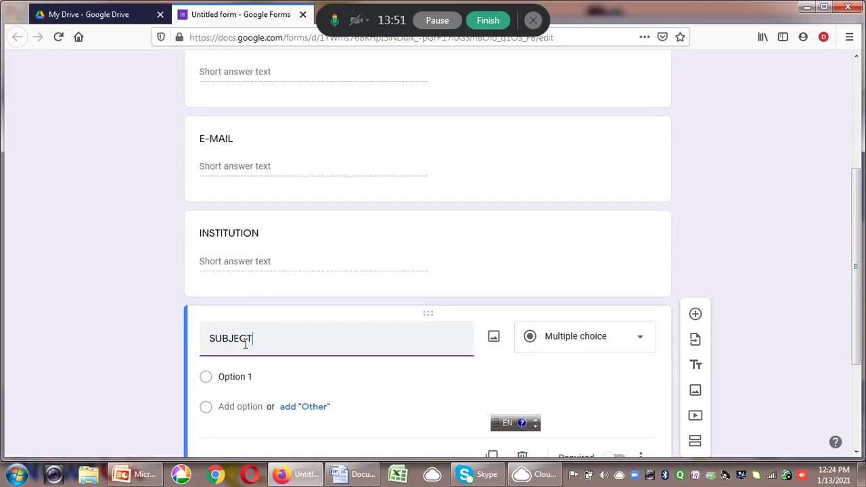
left_click(695, 313)
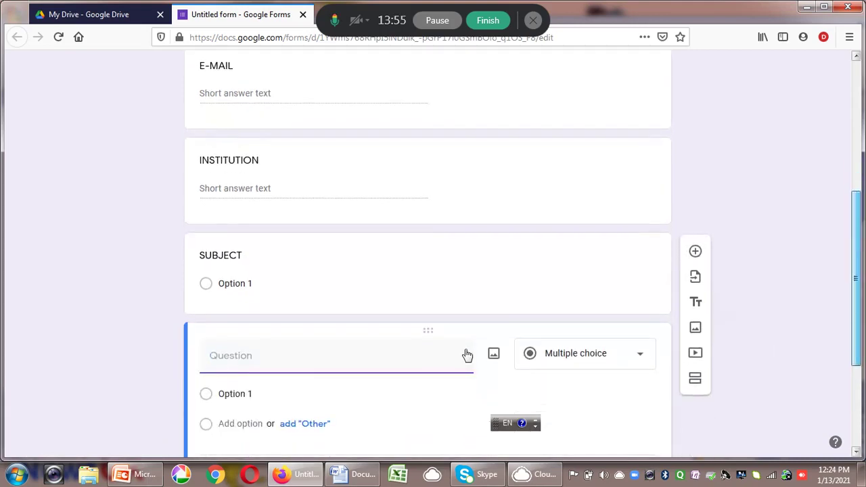
left_click(239, 263)
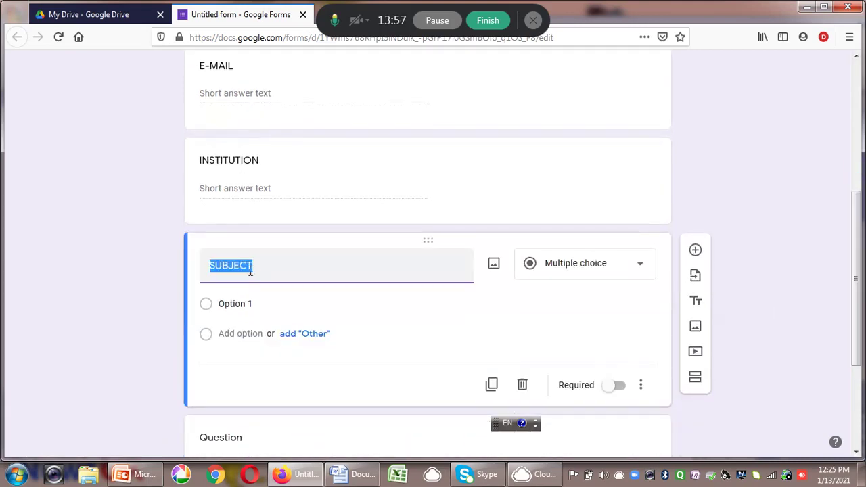
left_click(641, 270)
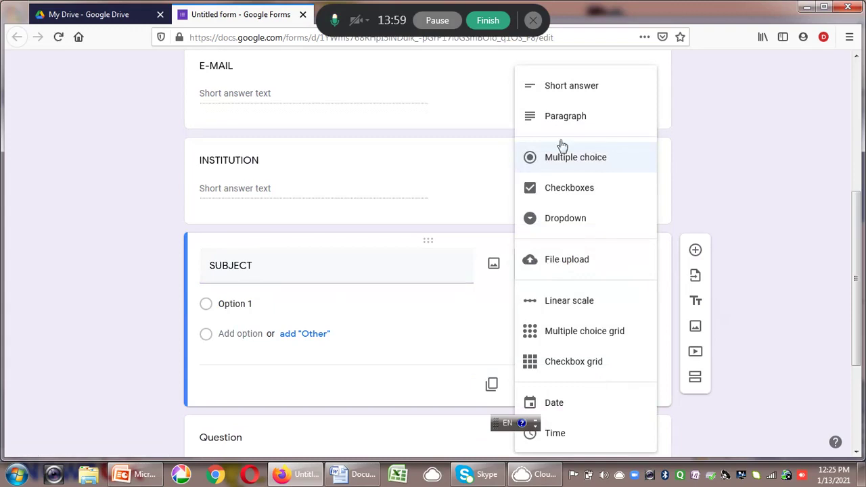
left_click(544, 89)
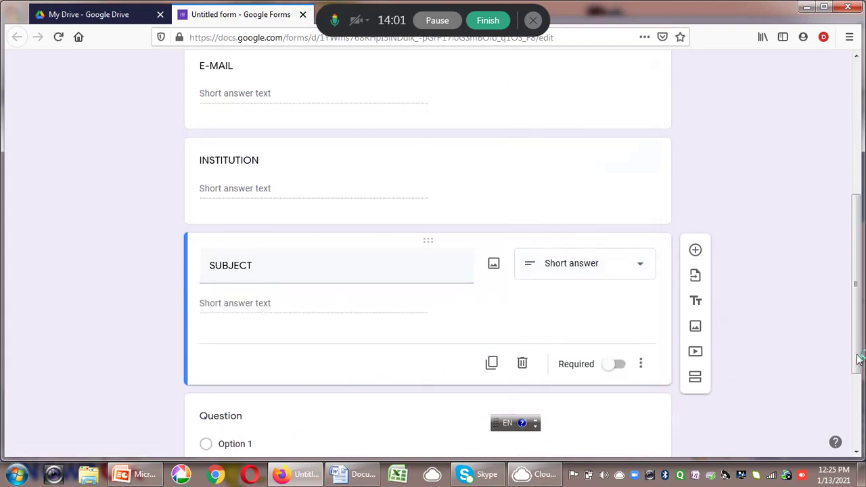
Add a short-answer question titled "ADDRESS" below the SUBJECT question
left_click_drag(860, 298, 765, 359)
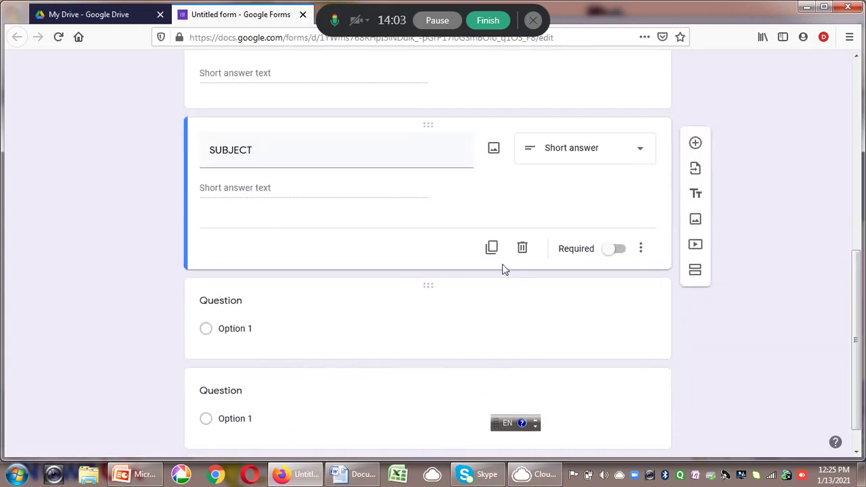
left_click(694, 143)
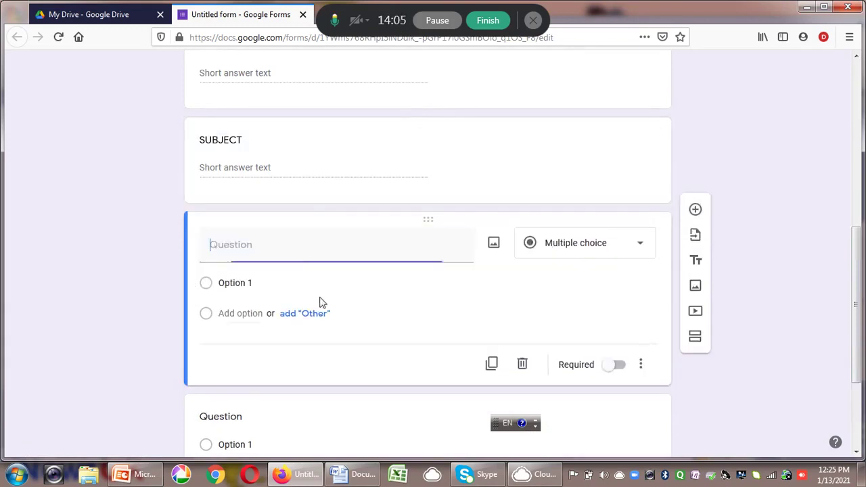
left_click(644, 248)
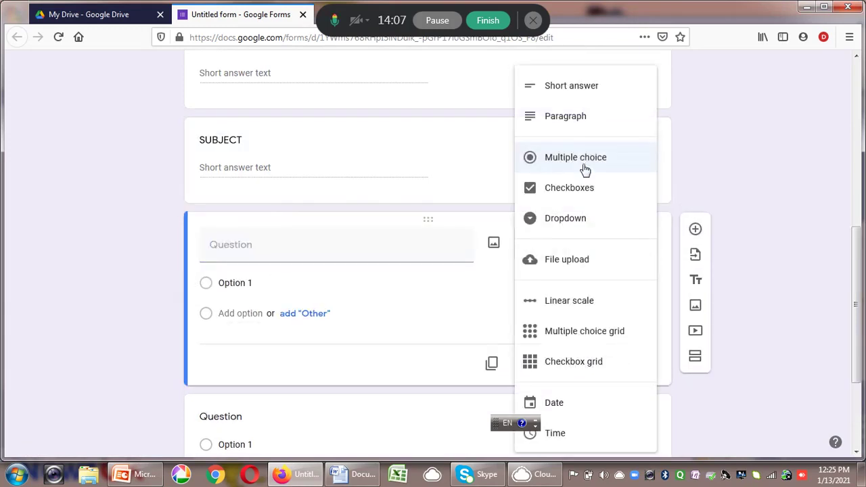
left_click(566, 90)
left_click(251, 249)
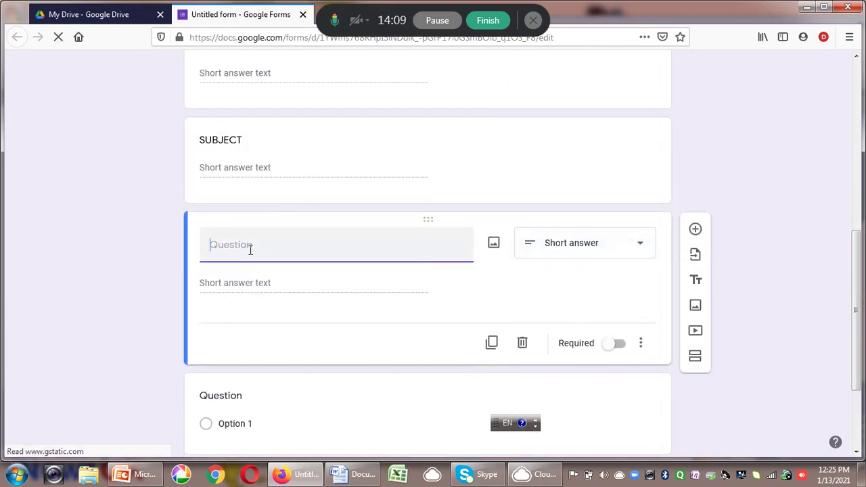
type("ADDRESS")
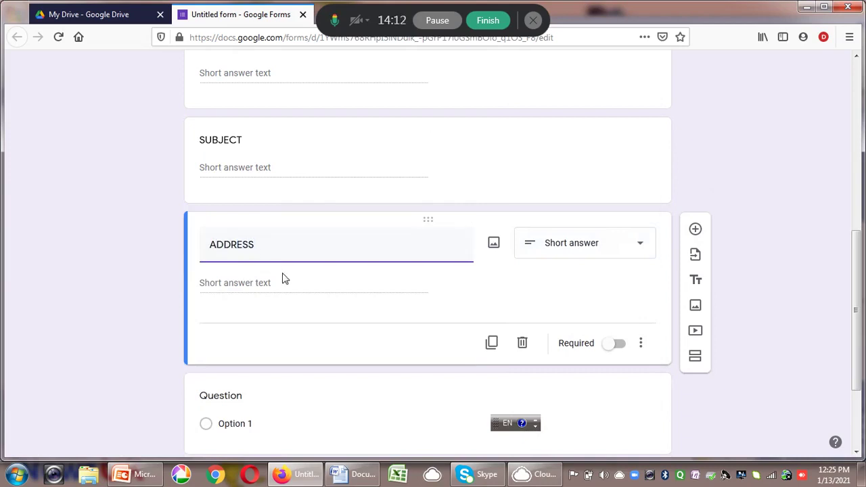
Add a file upload question below ADDRESS and allow respondents to upload files to Drive
left_click(243, 404)
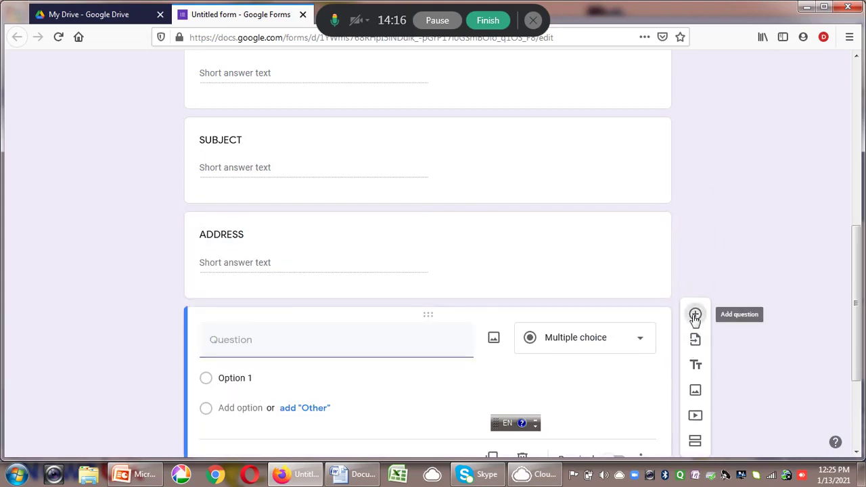
left_click(695, 314)
left_click(259, 357)
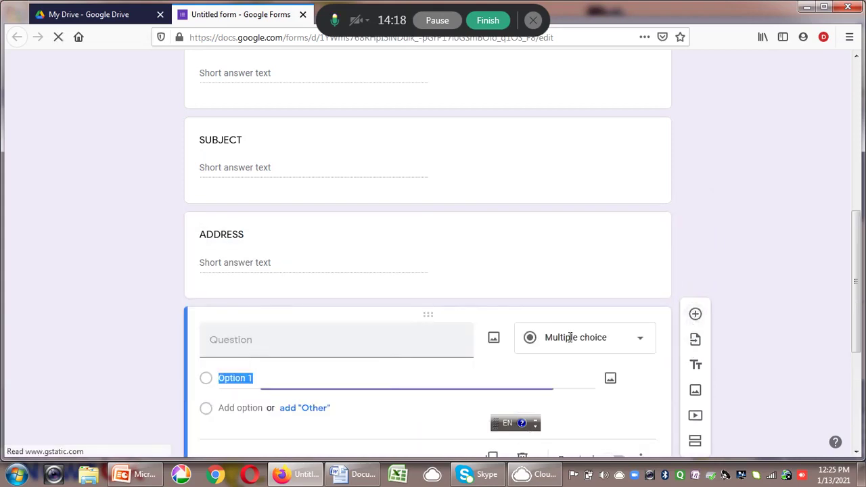
left_click(641, 344)
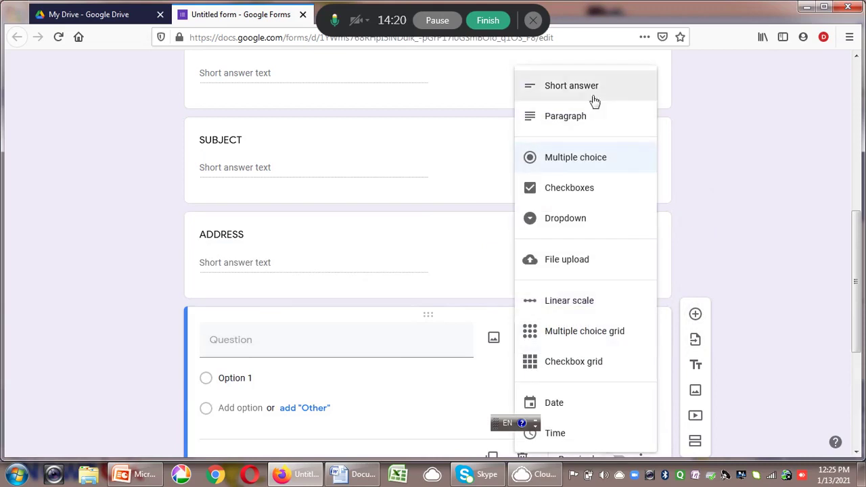
left_click(571, 264)
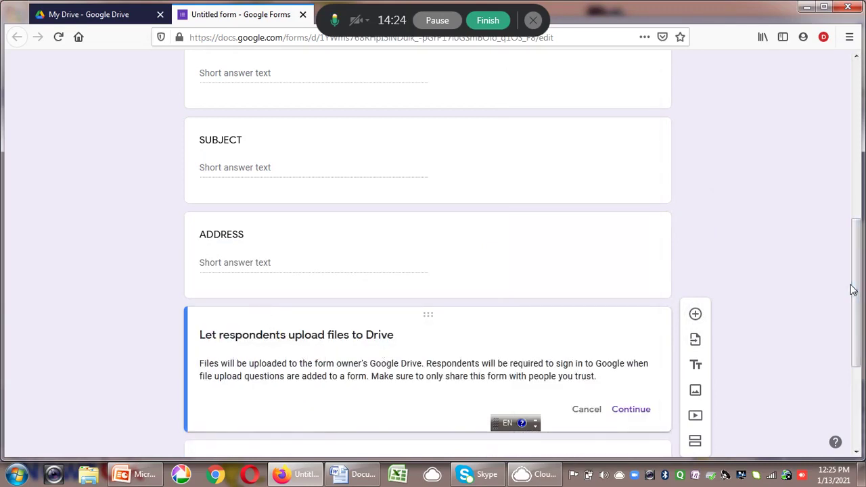
scroll(858, 291, "down", 3)
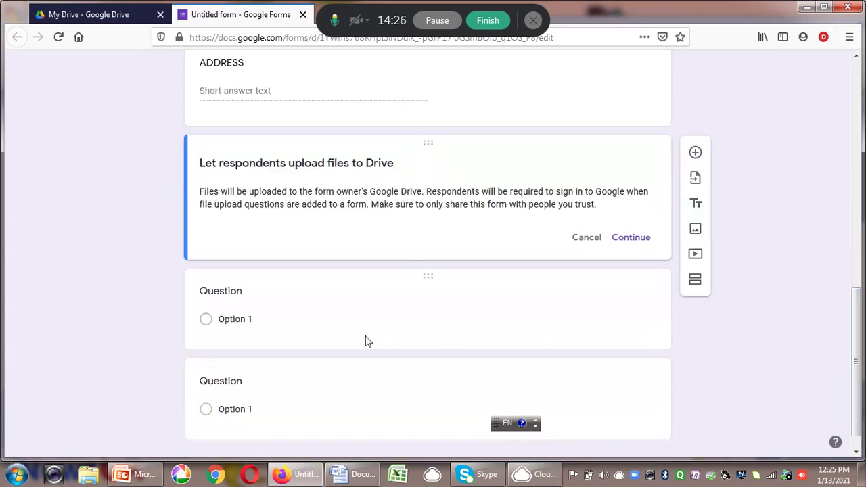
left_click(639, 247)
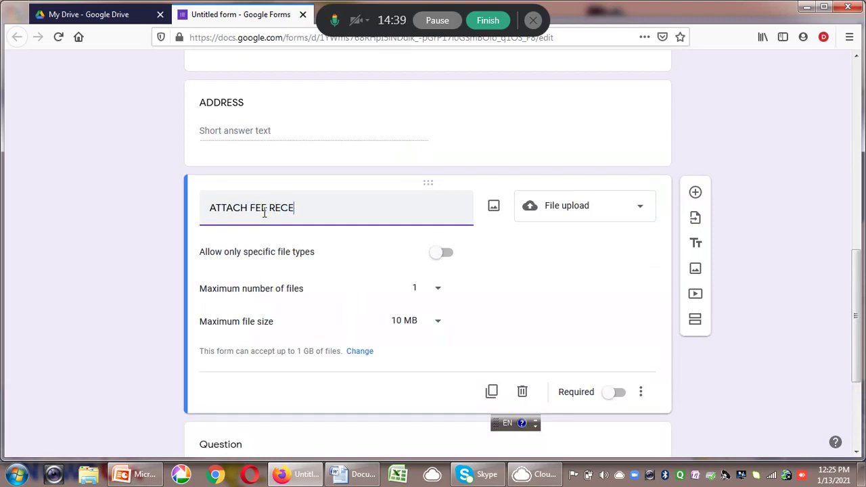
Title the file upload question "UPLOAD FEE RECEIPT" and make it required
type("T")
key("BackSpace")
key("BackSpace")
key("BackSpace")
key("BackSpace")
key("BackSpace")
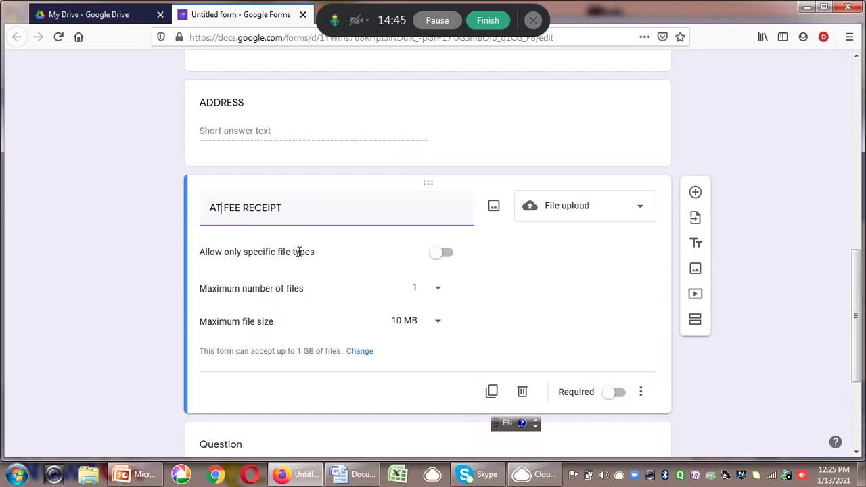
key("BackSpace")
type("U ")
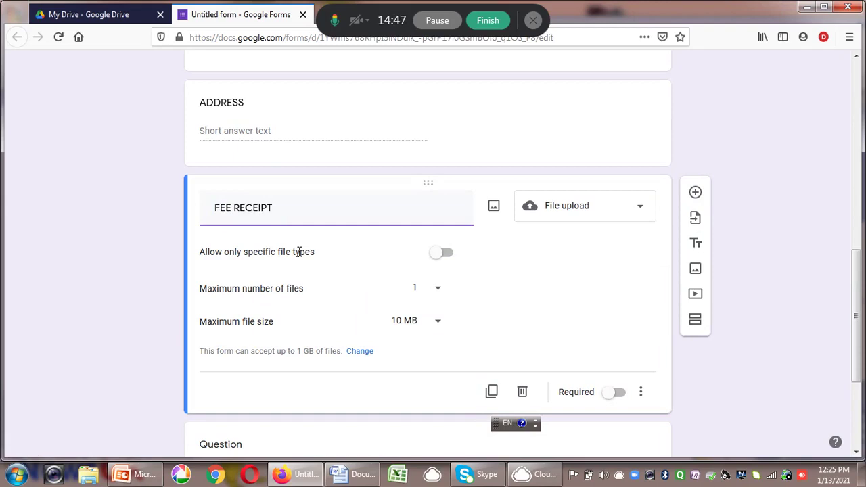
type("PLOAD")
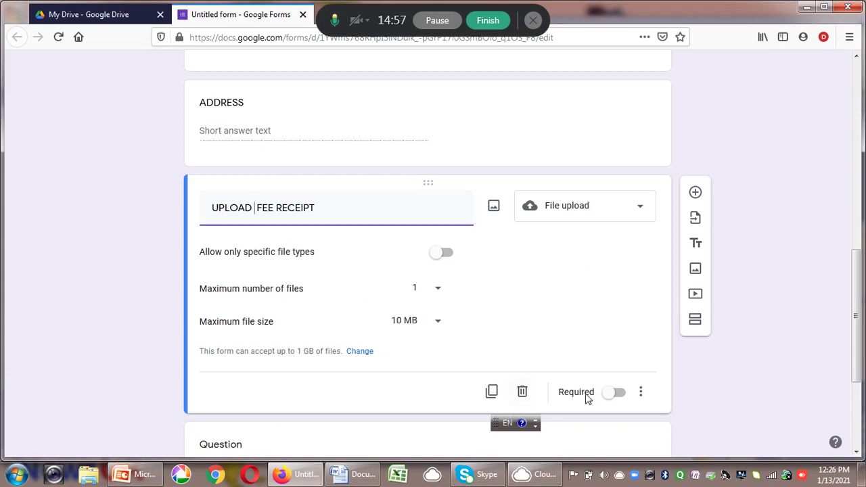
left_click(609, 394)
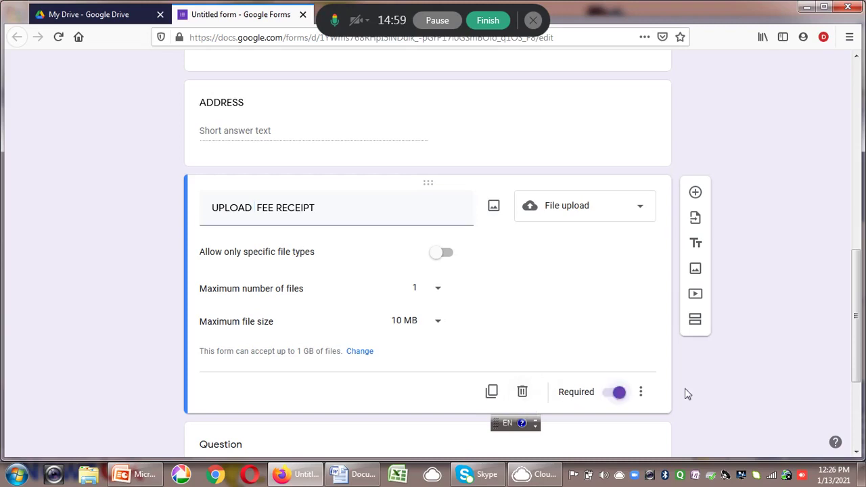
Make the ADDRESS and SUBJECT questions required
left_click_drag(854, 377, 854, 328)
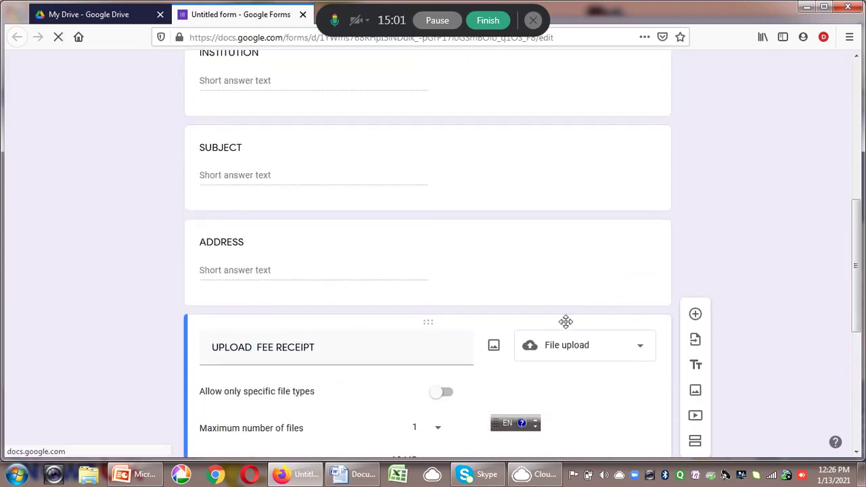
left_click(558, 286)
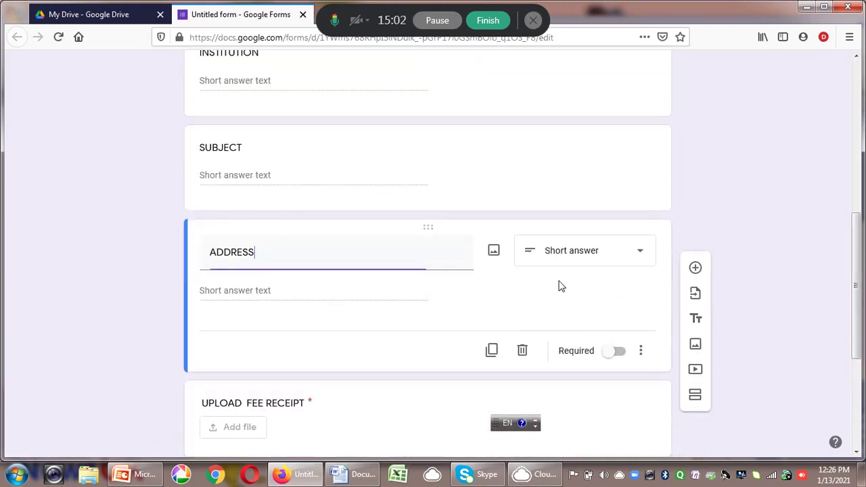
left_click(613, 352)
left_click_drag(854, 358, 708, 315)
left_click(623, 309)
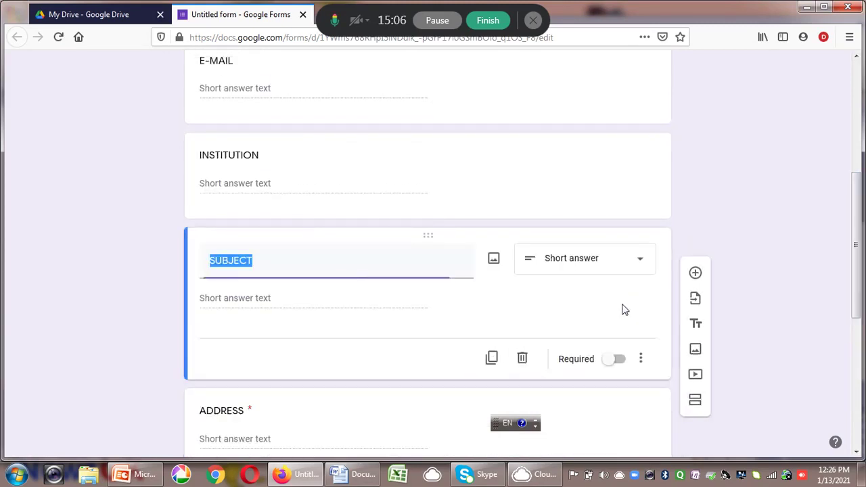
left_click(614, 359)
Make the INSTITUTION, E-MAIL and NAME questions required
left_click_drag(858, 318, 858, 261)
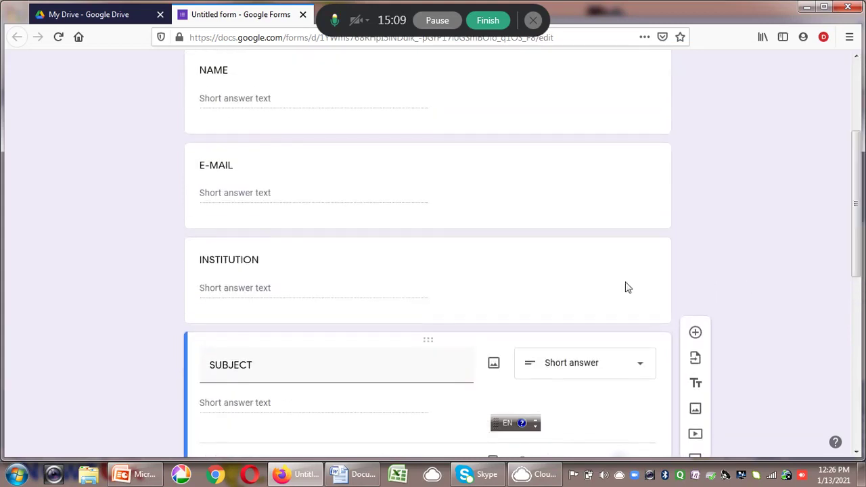
left_click(564, 290)
left_click(617, 370)
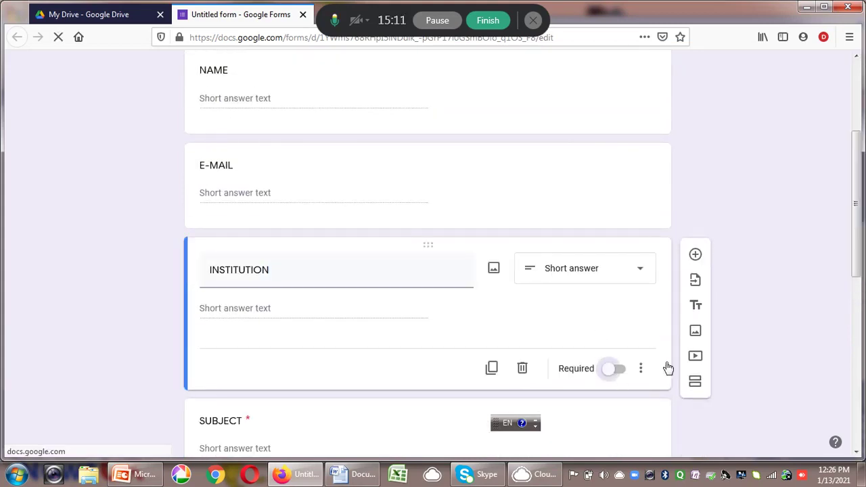
left_click_drag(857, 270, 857, 234)
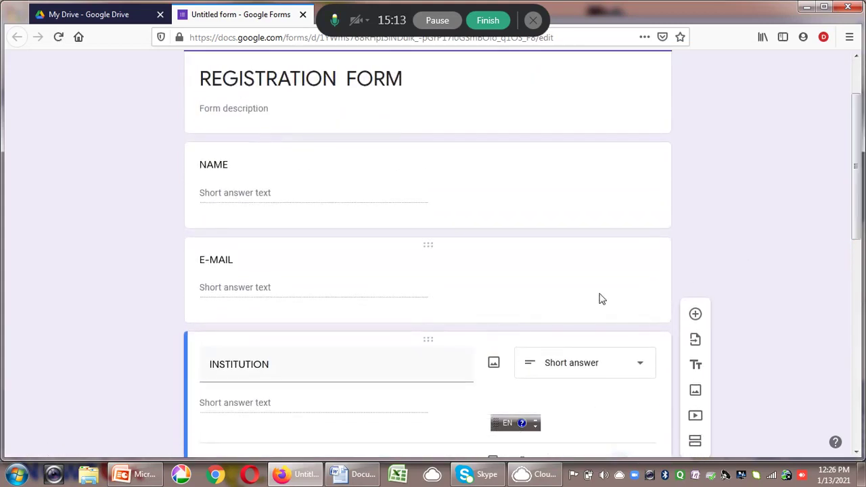
left_click(602, 301)
left_click(613, 370)
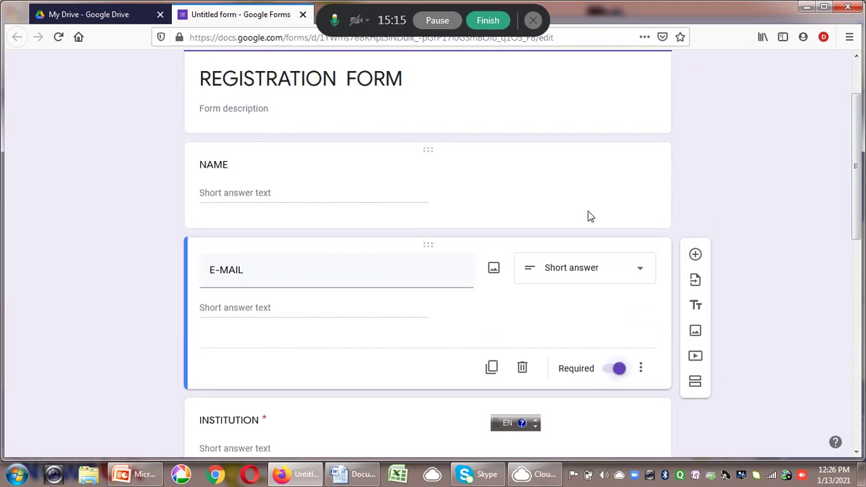
left_click(585, 200)
left_click(614, 275)
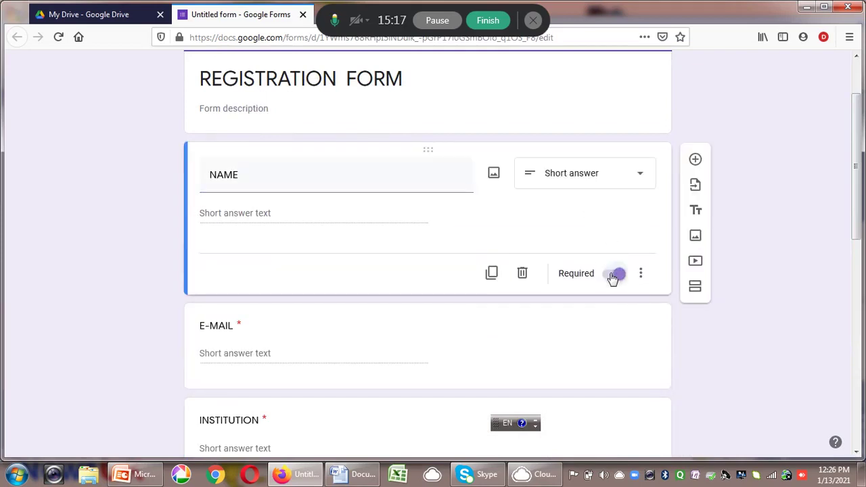
Preview the registration form as respondents see it, and return to the form editor
left_click_drag(860, 148, 859, 129)
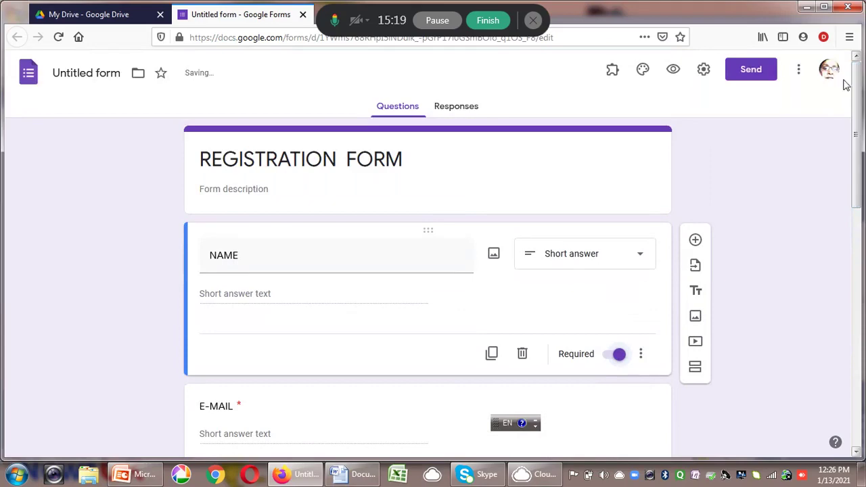
left_click(681, 72)
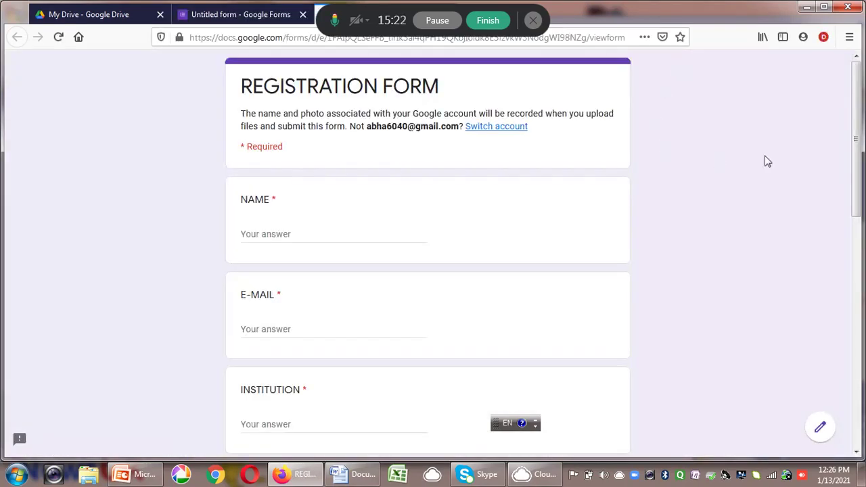
left_click_drag(855, 163, 856, 135)
left_click(244, 15)
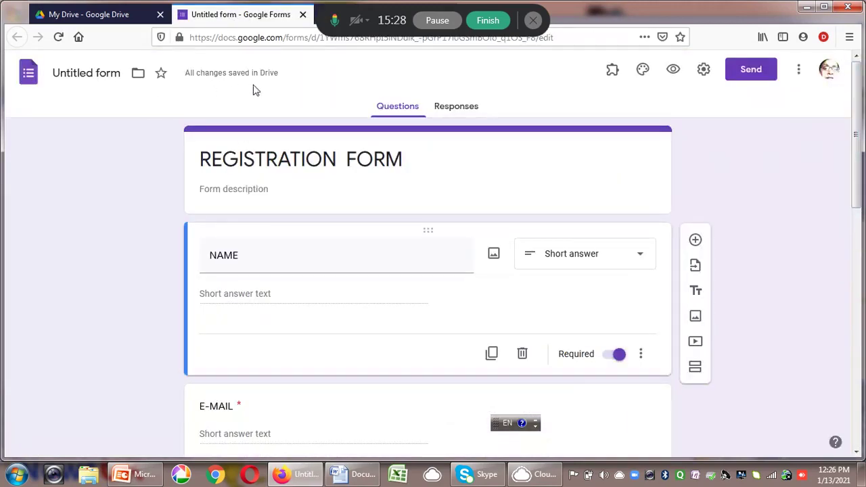
Copy the shortened sharing link of the registration form and close the sending options
left_click(747, 70)
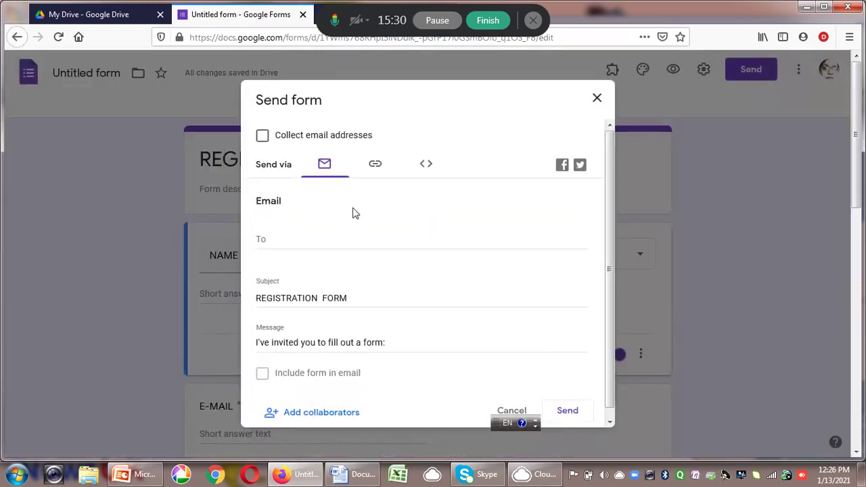
left_click(376, 169)
left_click(263, 248)
left_click(574, 268)
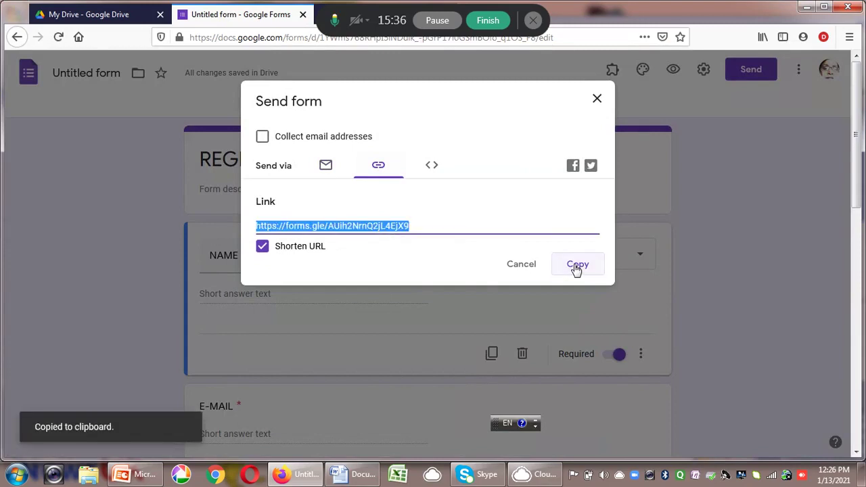
left_click(597, 101)
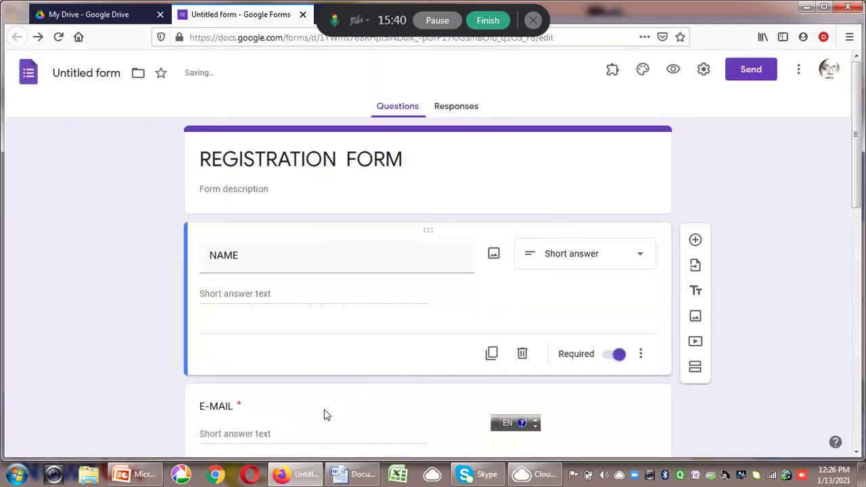
Switch to the Word flyer and paste the form link after "REGISTARTION LINK:"
left_click(352, 477)
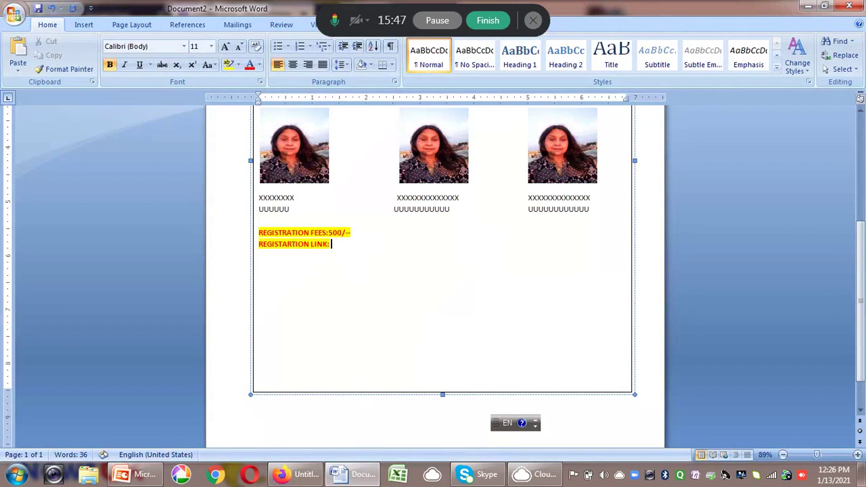
right_click(343, 246)
left_click(366, 282)
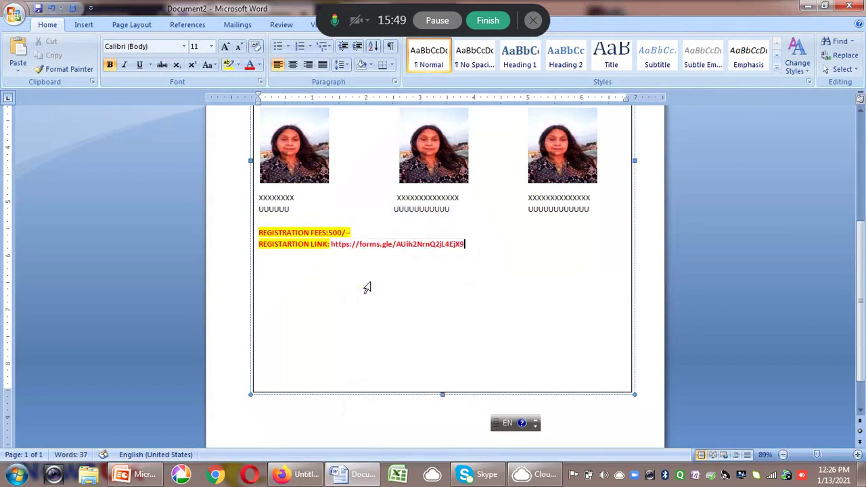
Turn the pasted form address on the flyer into a hyperlink to the same web address
left_click_drag(331, 246, 426, 251)
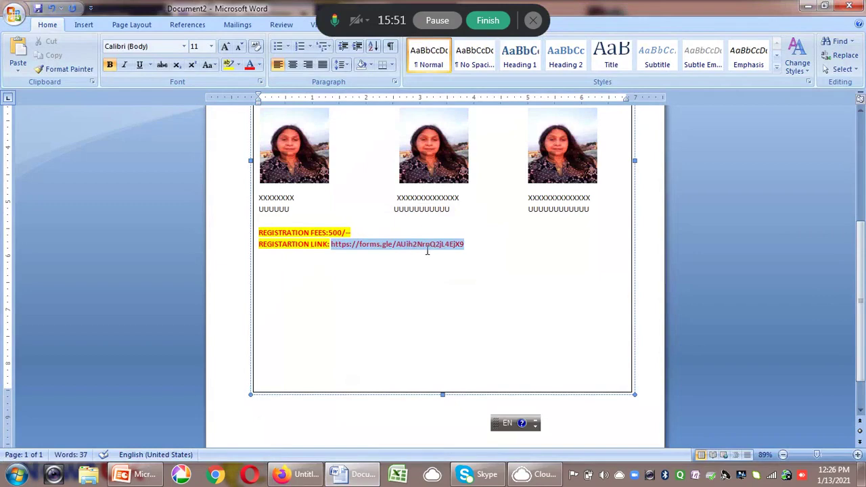
right_click(433, 247)
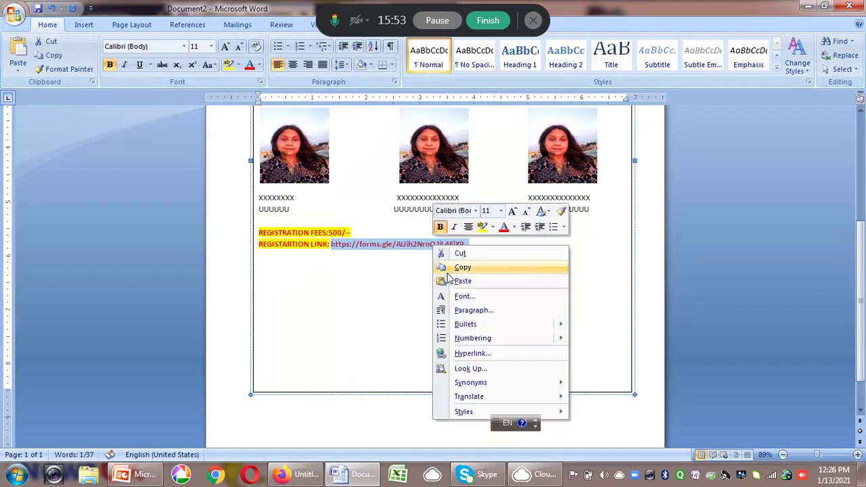
left_click(463, 353)
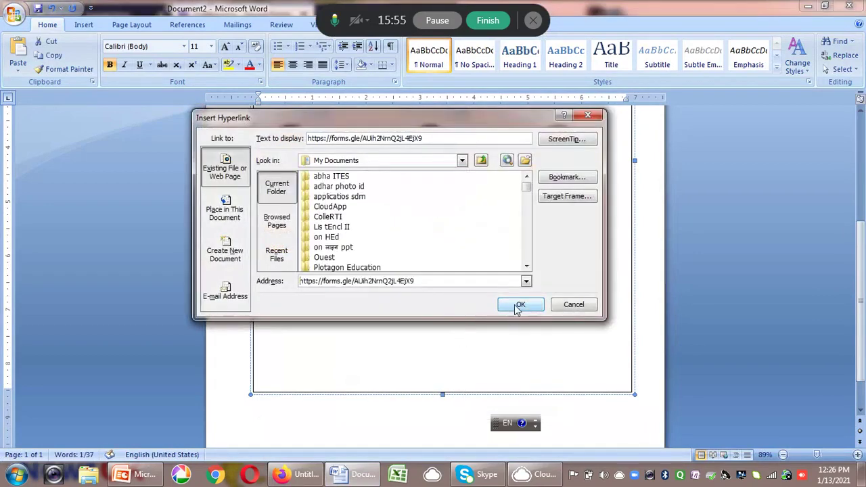
left_click(517, 303)
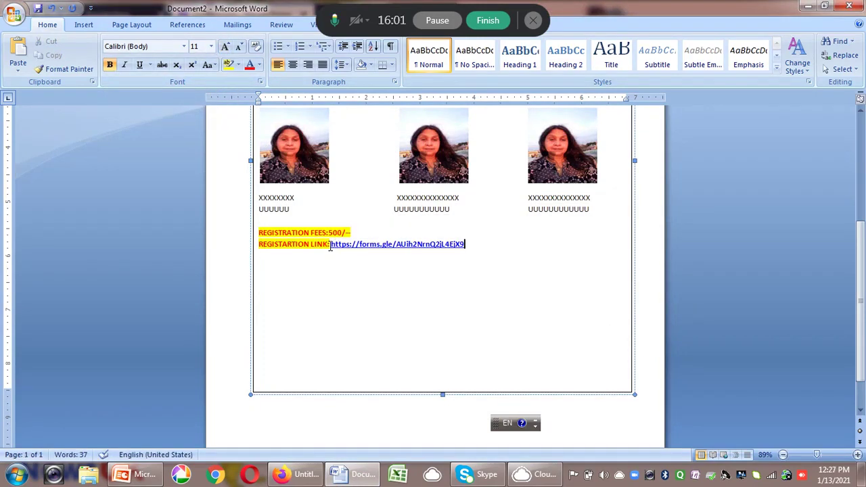
Enlarge the registration form hyperlink on the flyer to 16 pt
left_click_drag(339, 248, 421, 244)
left_click_drag(332, 245, 467, 248)
left_click(227, 48)
left_click(227, 48)
left_click(226, 47)
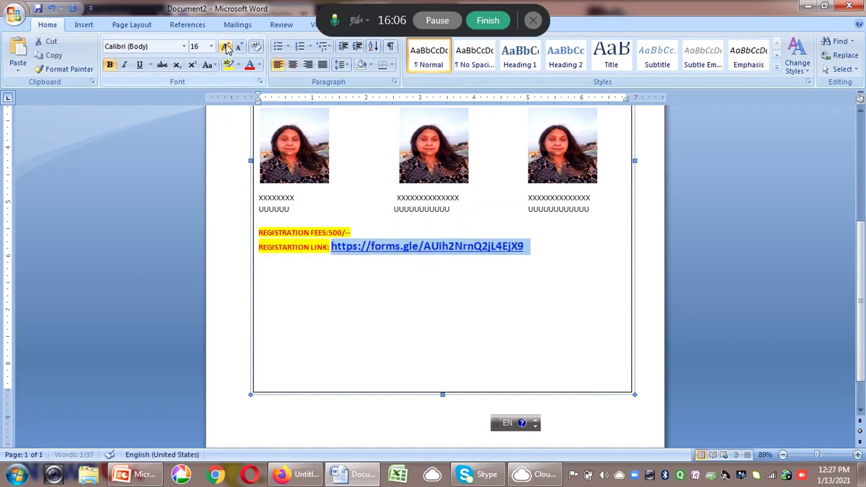
Add the payment lines "BENEFICIARY NAME", "ACCOUNT NO.", "IFSC CODE" and "BANK NAME" below the registration link
left_click(469, 283)
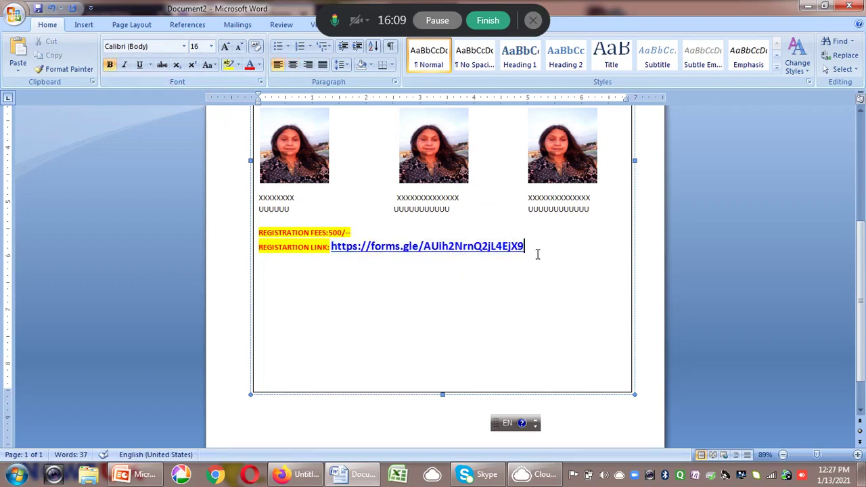
key("Return")
type("BENEFICIARY NAME")
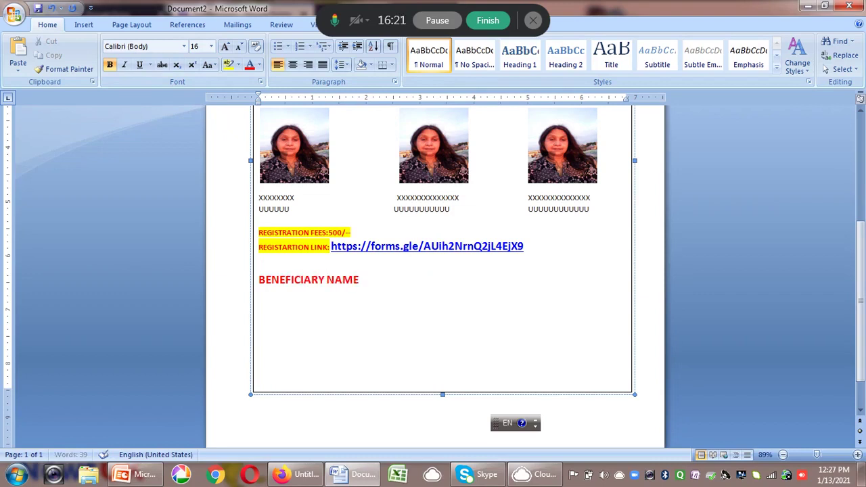
type("ACCOUNT NO.")
key("Return")
type("IFSC")
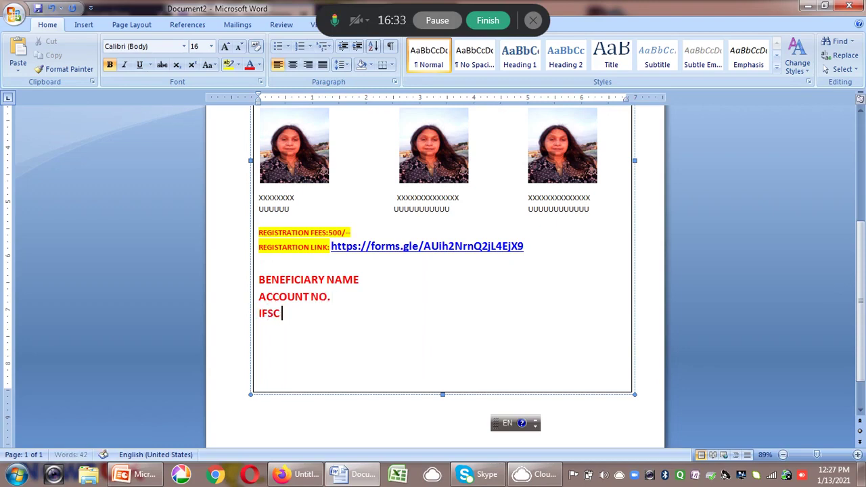
type(" CODE")
key("Return")
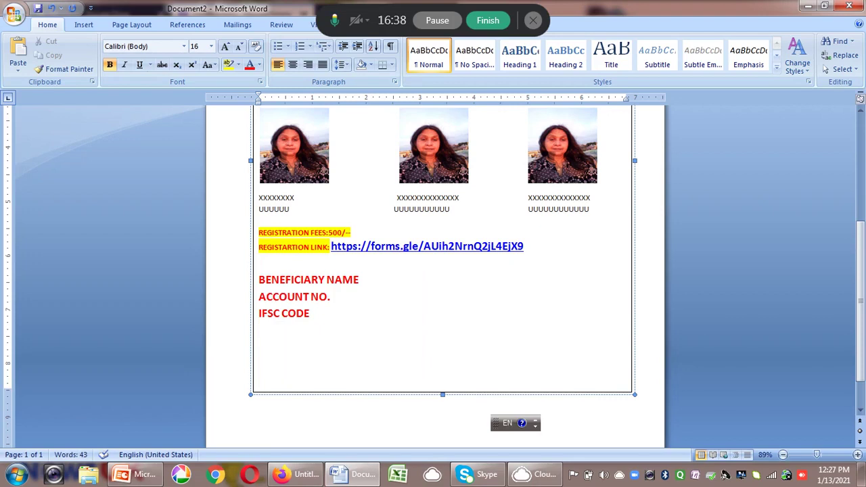
type("BANK NAME")
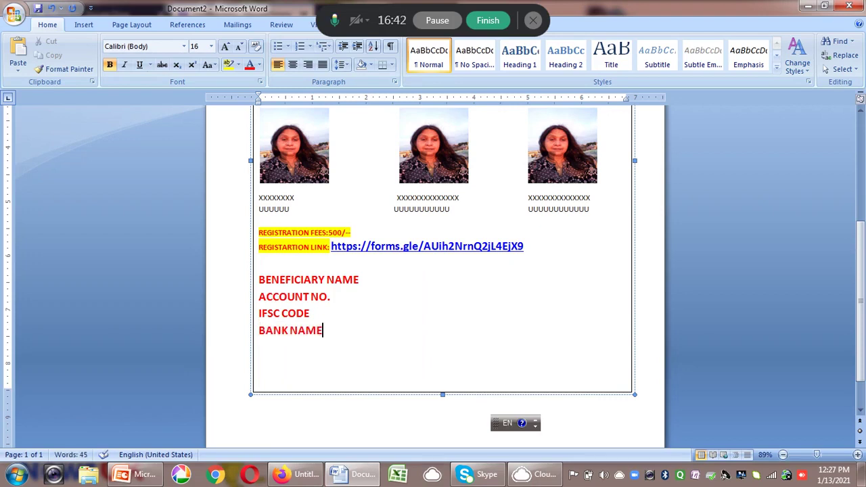
key("Return")
key("BackSpace")
Enlarge the "REGISTRATION FEES:500/--" line to 14 pt
left_click_drag(260, 234, 352, 234)
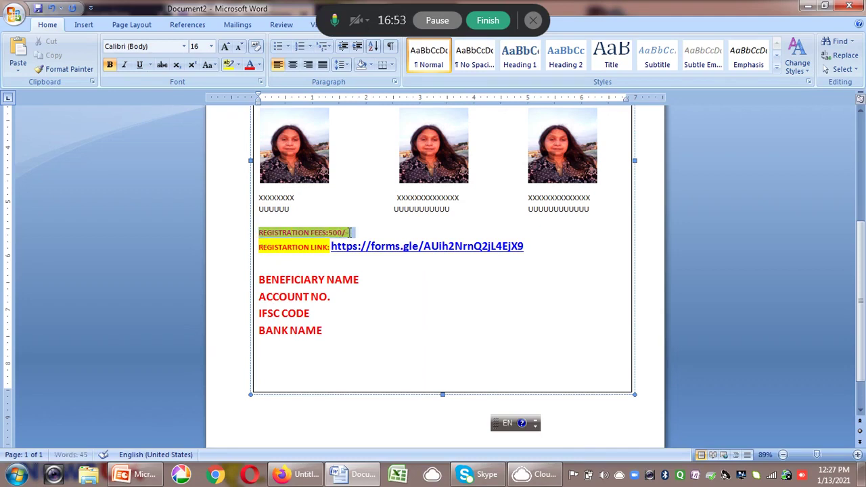
left_click(225, 46)
left_click(225, 46)
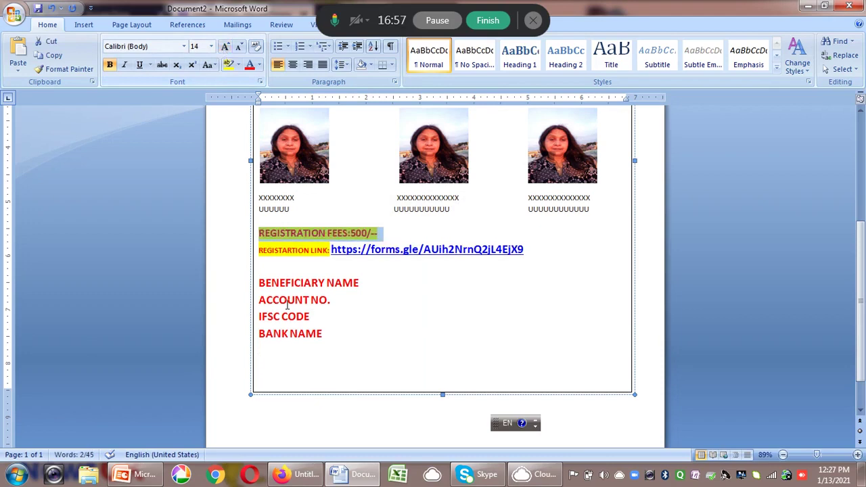
Add blank lines after BANK NAME and draw a rounded rectangle there, about 5.84" wide and 0.42" high
left_click(348, 330)
key("Return")
key("Return")
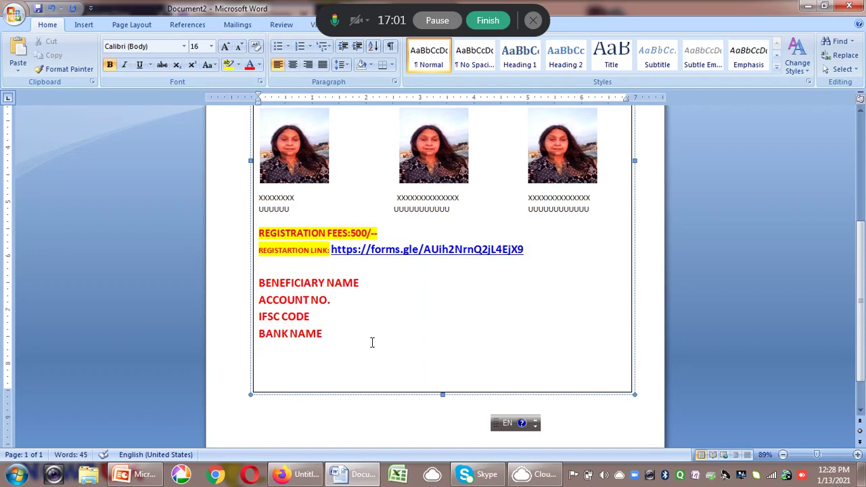
left_click(93, 27)
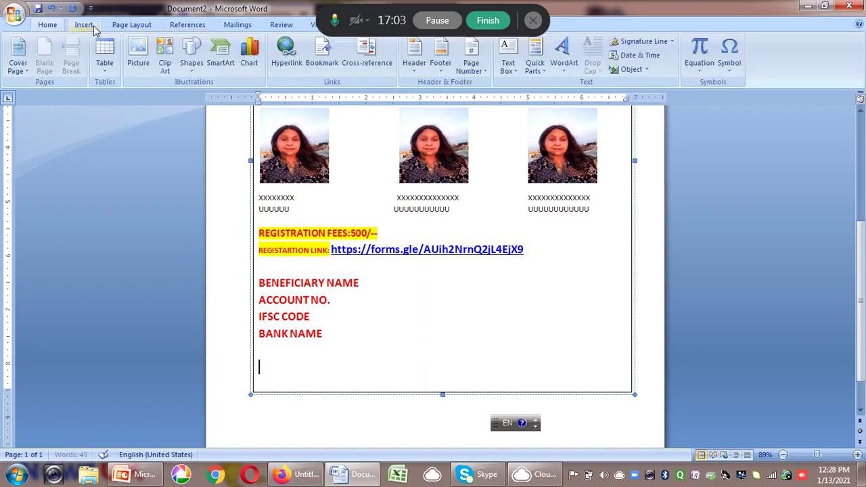
left_click(191, 58)
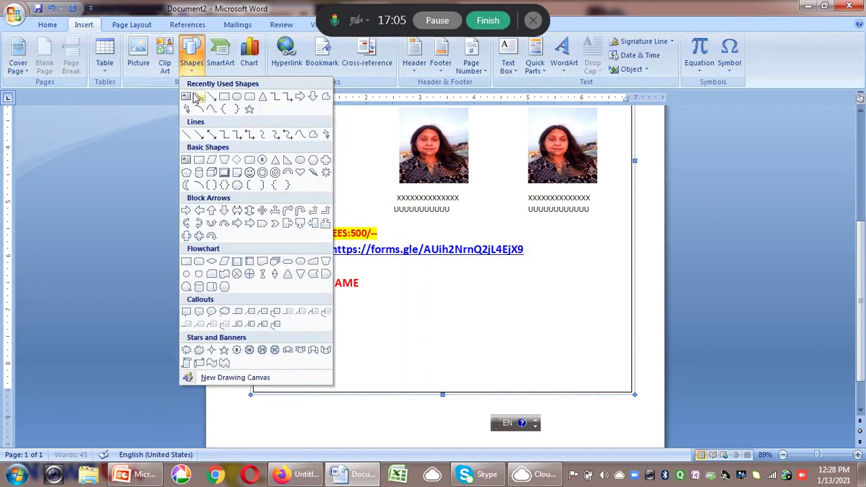
left_click(249, 96)
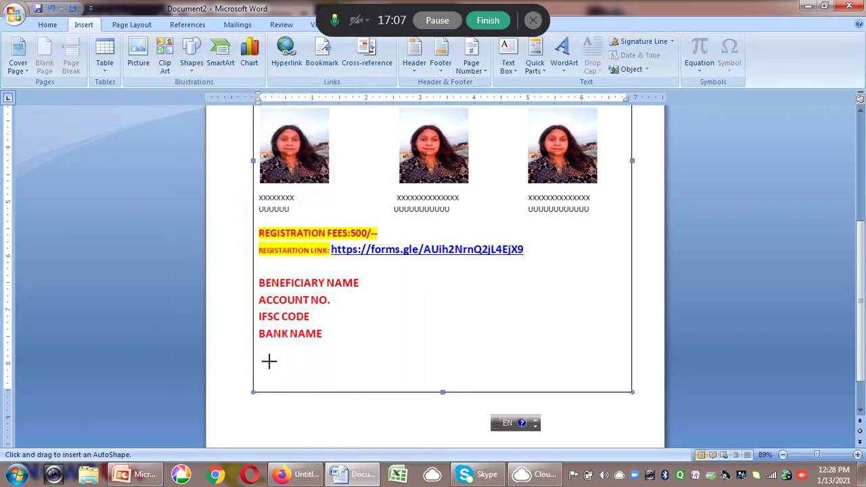
left_click_drag(272, 357, 585, 381)
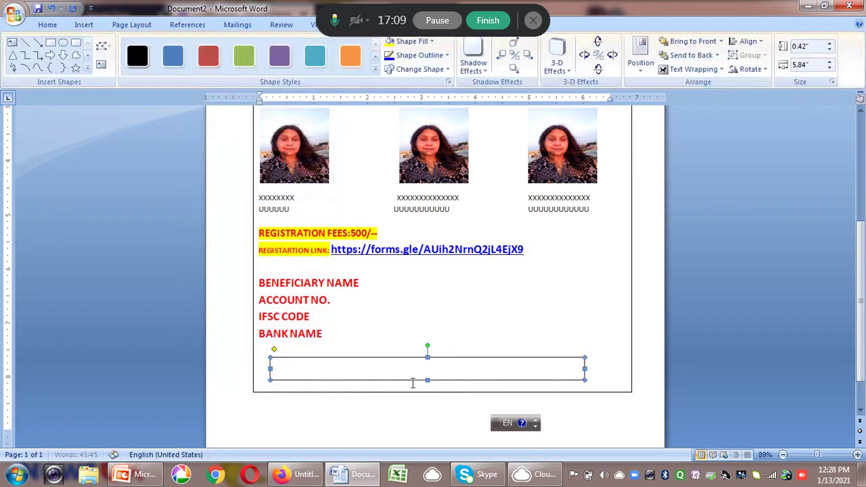
Add the text "E-CERTIFICATES WILL BE PROVIDED TO ALL THE REGISTERED PARTICIPANTS . LINK FOR MEETING" inside the rounded rectangle
right_click(305, 369)
left_click(335, 289)
type("E-CERTIFIC")
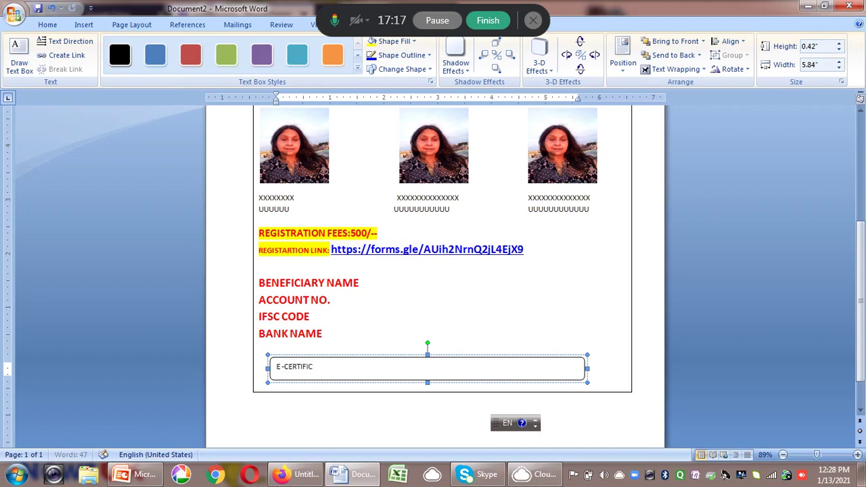
type("ATES WILL BE PROVIDED  TO")
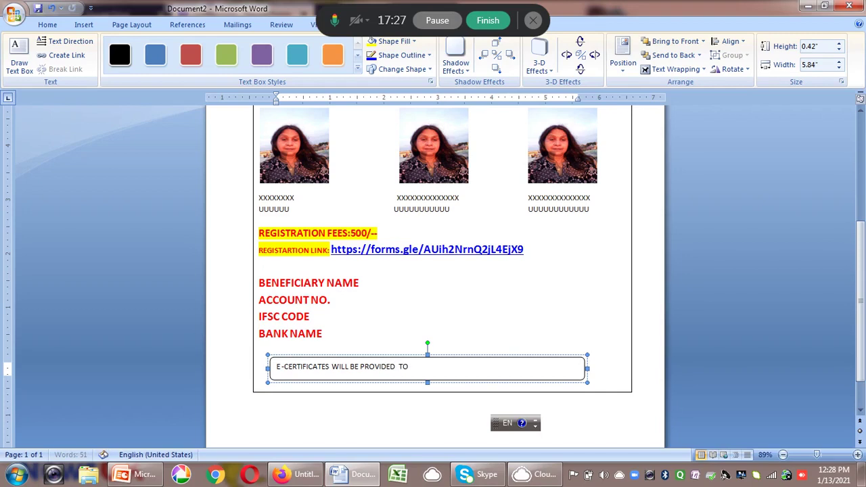
type(" ALL THE REGISTERED  PARTICIPANTS .  A")
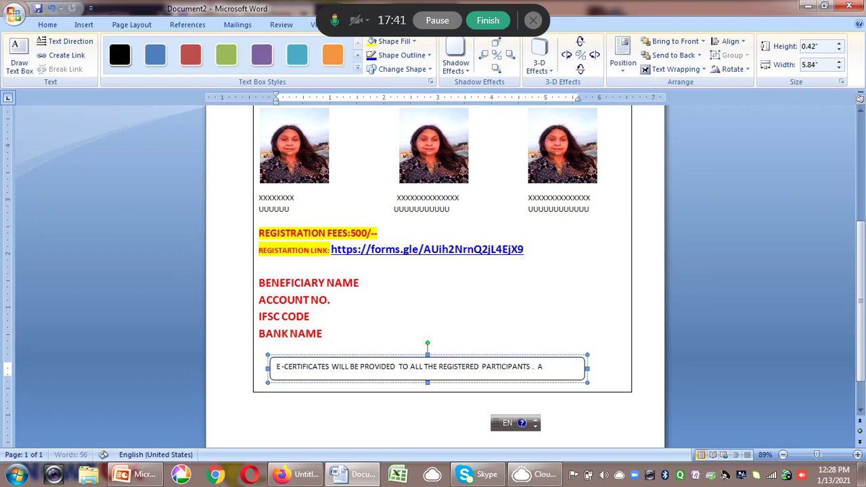
key("BackSpace")
type("LINK FOR MEETING")
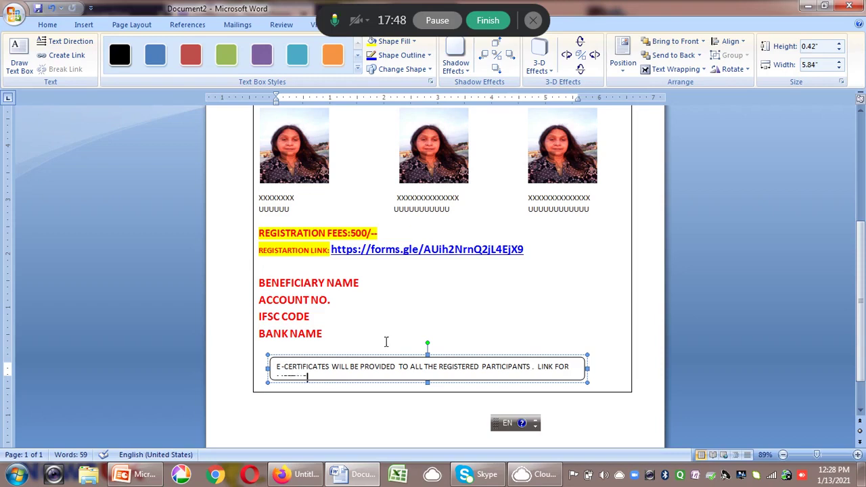
Try stretching the flyer's outer text box to about 10.73" high, and undo both resizes
left_click(602, 377)
left_click_drag(441, 394, 441, 450)
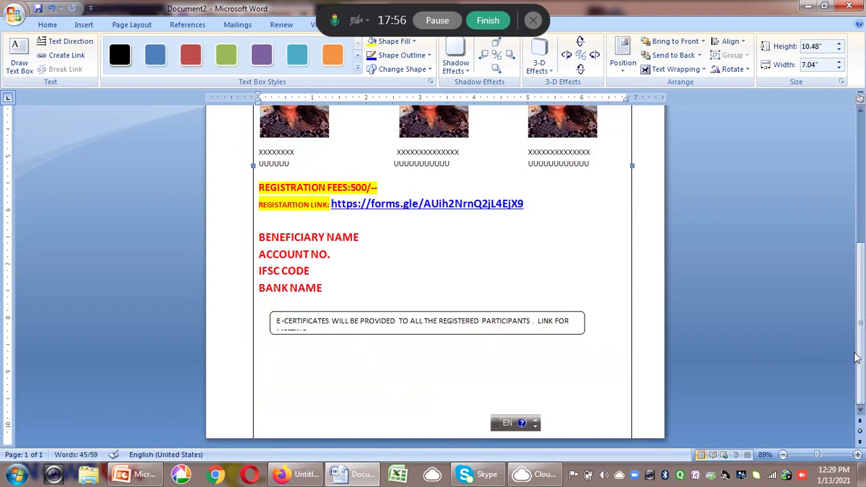
scroll(413, 188, "up", 6)
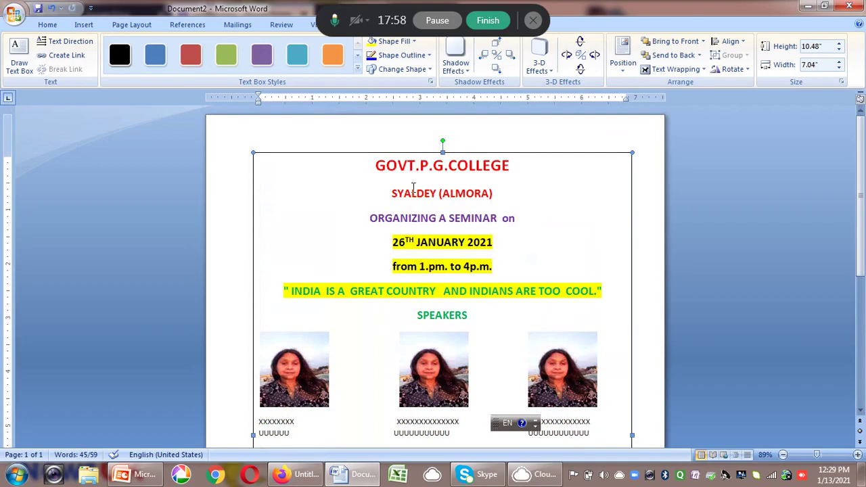
left_click_drag(374, 170, 599, 294)
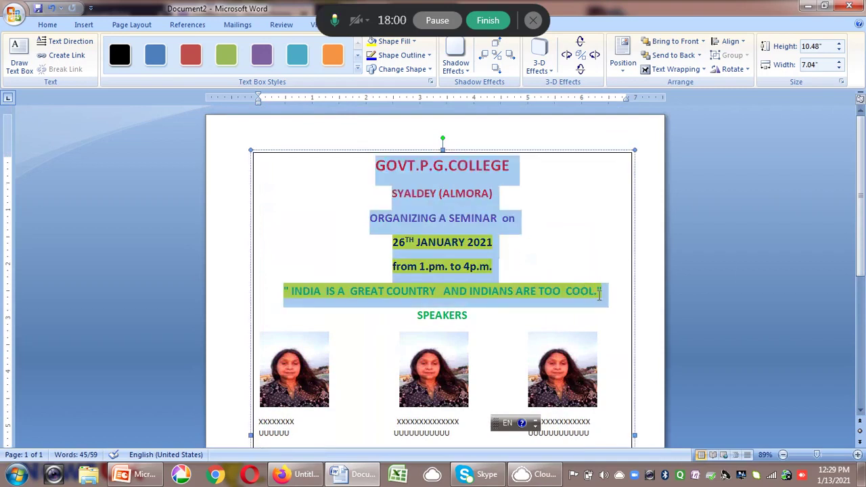
left_click_drag(434, 147, 445, 134)
left_click_drag(859, 225, 846, 352)
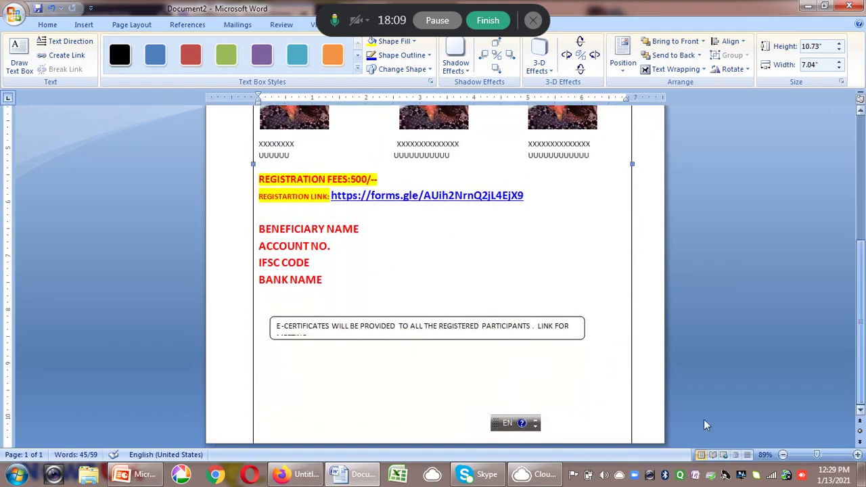
left_click(414, 416)
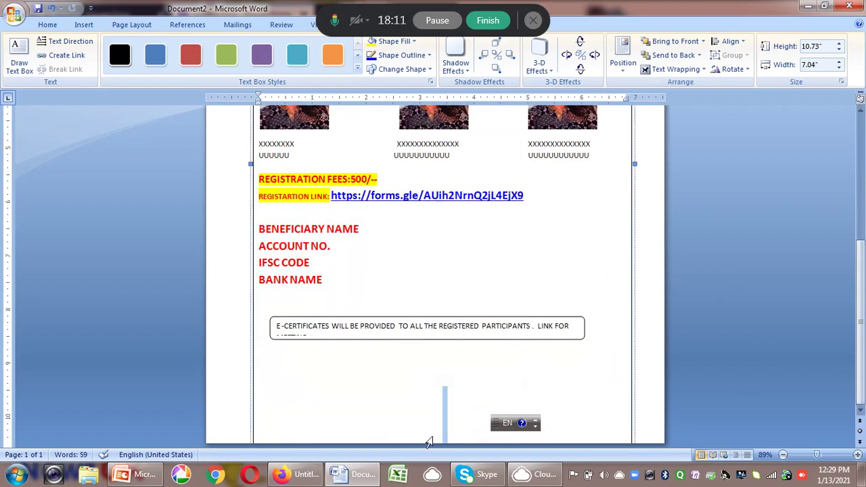
left_click(61, 8)
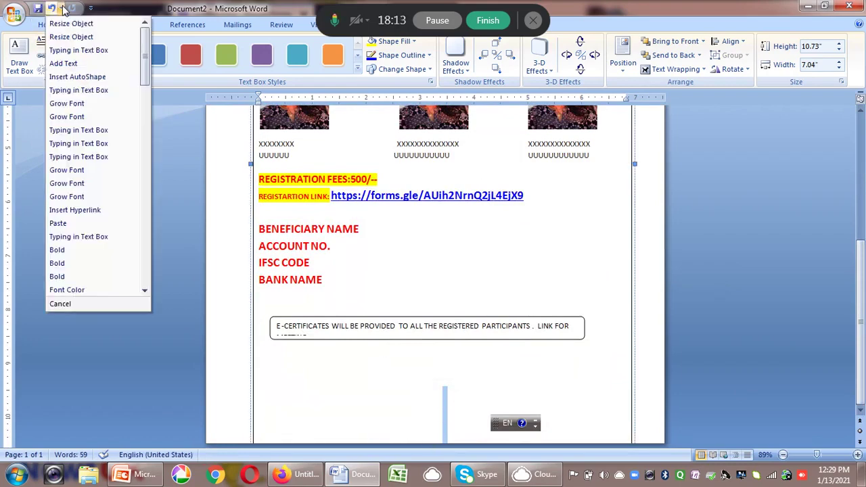
left_click(75, 37)
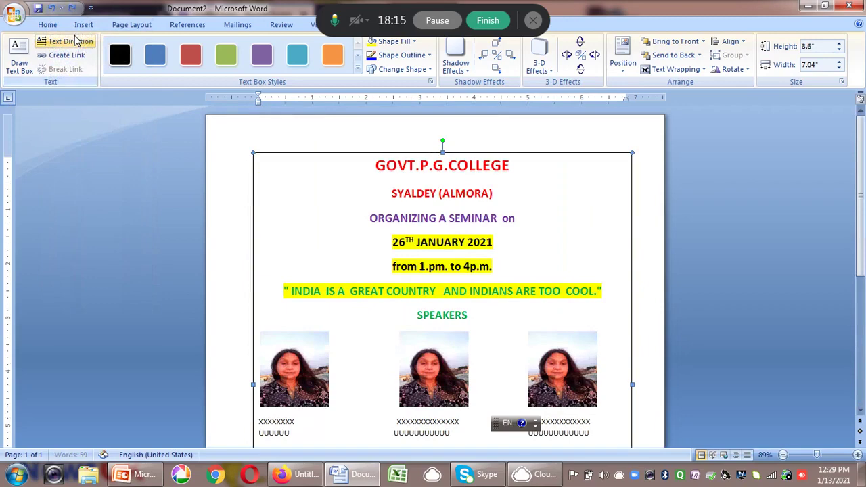
Extend the flyer's outer text box moderately downward and resize the rounded rectangle to about 6.38" wide and 0.75" high
left_click_drag(860, 230, 864, 357)
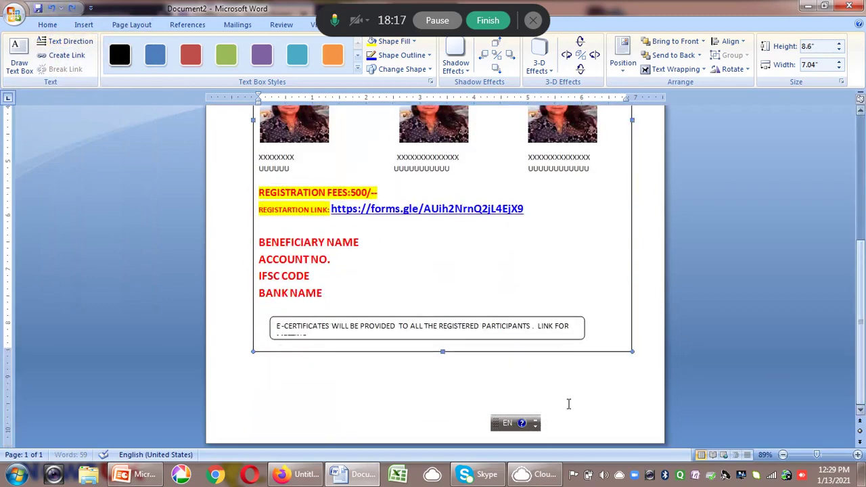
left_click_drag(443, 352, 443, 395)
left_click(434, 327)
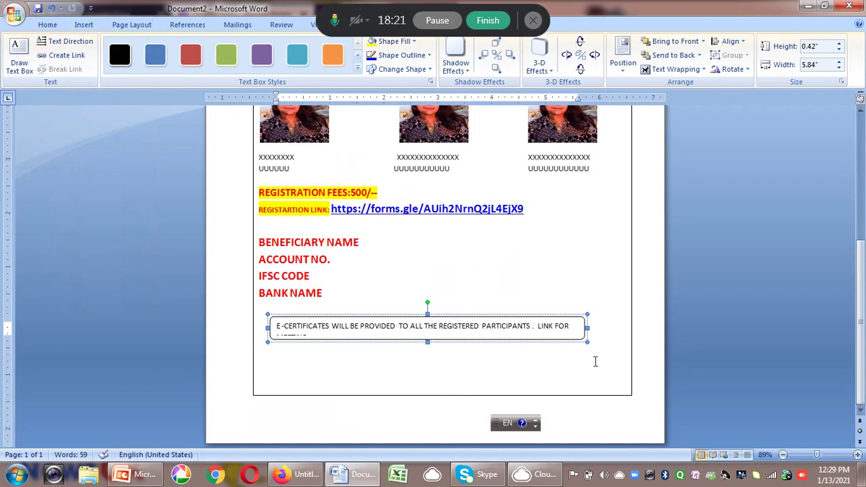
left_click_drag(587, 328, 614, 328)
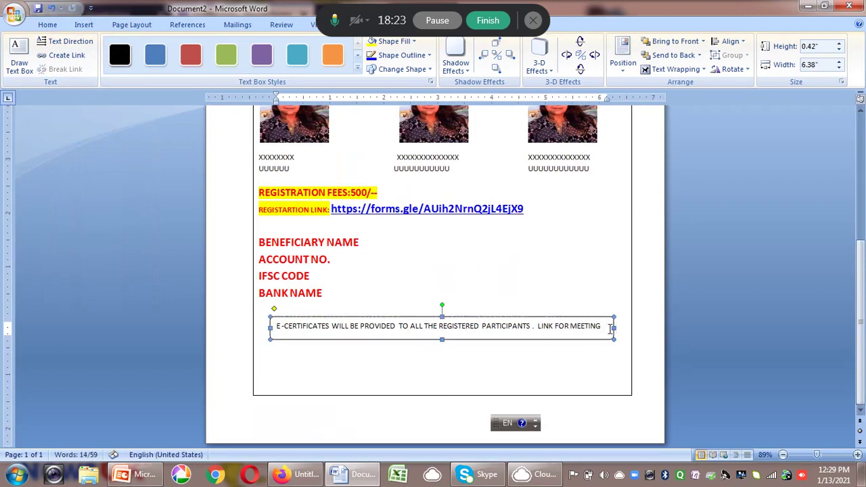
left_click_drag(443, 340, 449, 358)
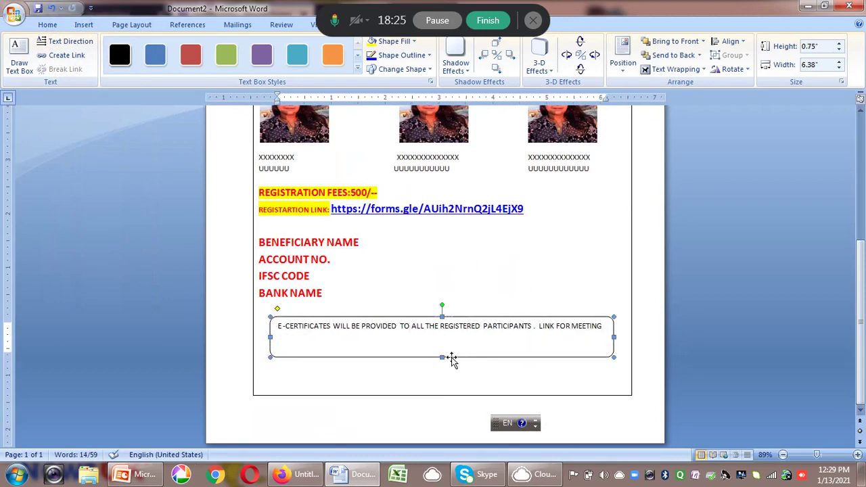
Insert the word "THE" before "LINK FOR MEETING" in the rounded rectangle's note
left_click(607, 329)
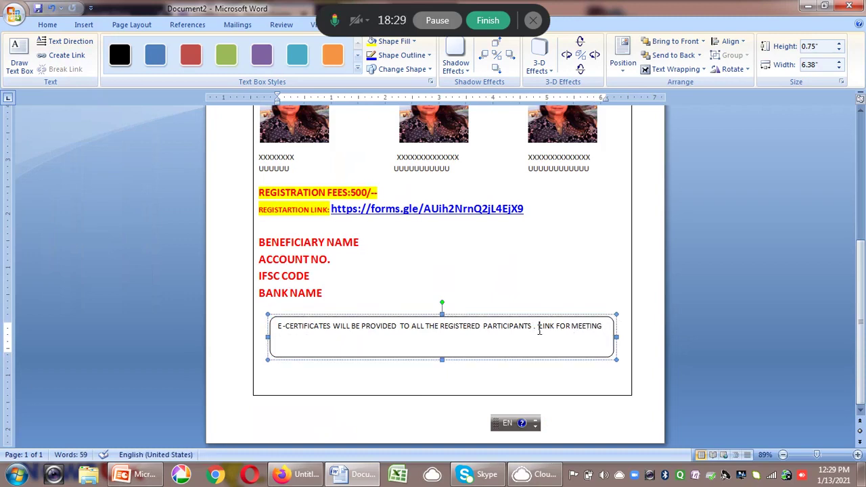
left_click(538, 328)
type("THE")
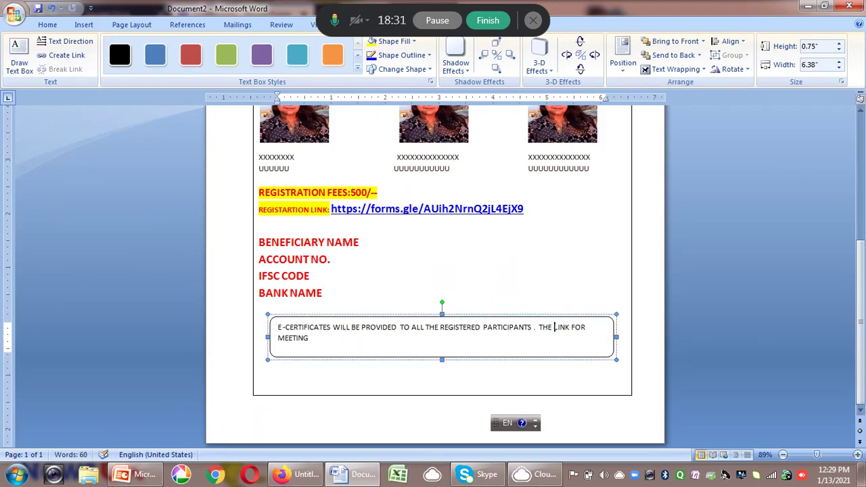
Continue the note after "MEETING" with "WILL BE PROVIDED TWO HOURS BEFORE VIA WHATSAPP GROUP AND E-MAIL."
left_click_drag(313, 342, 276, 343)
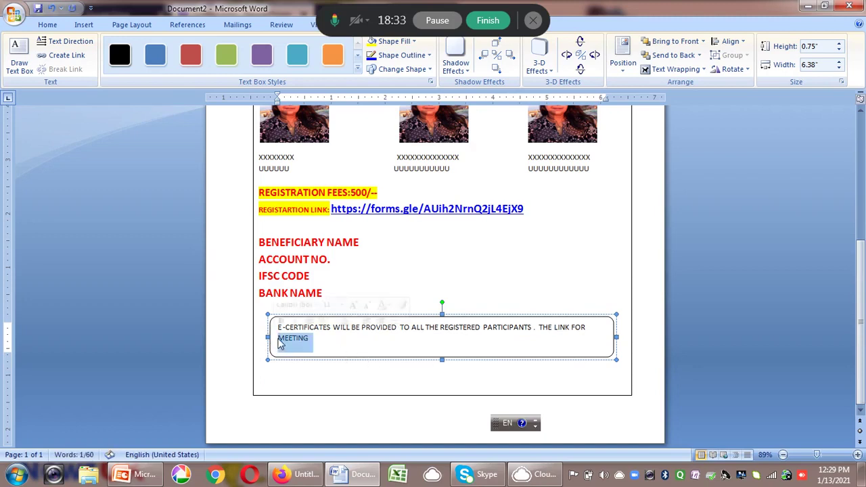
left_click(281, 341)
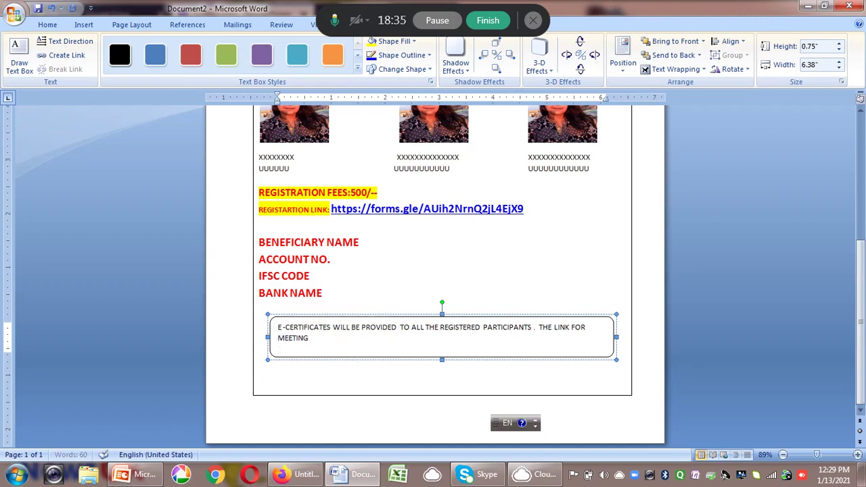
type("WILL BE PROVIDED")
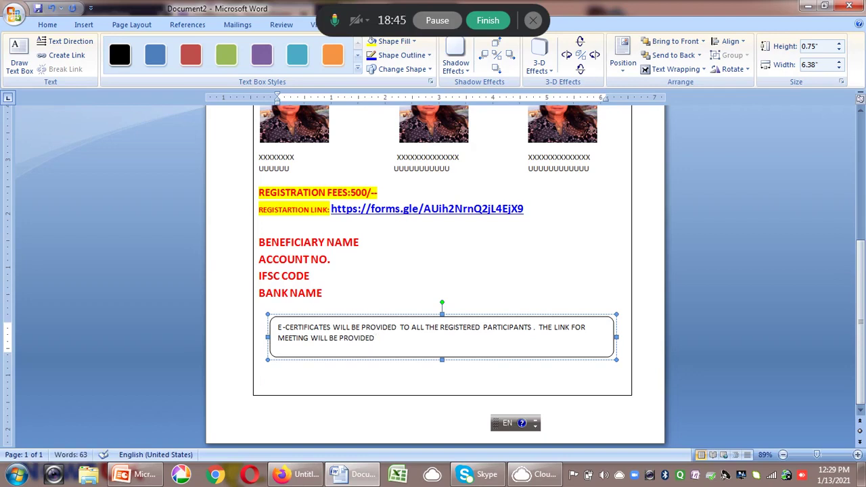
type(" TWO HOURS BEFORE ")
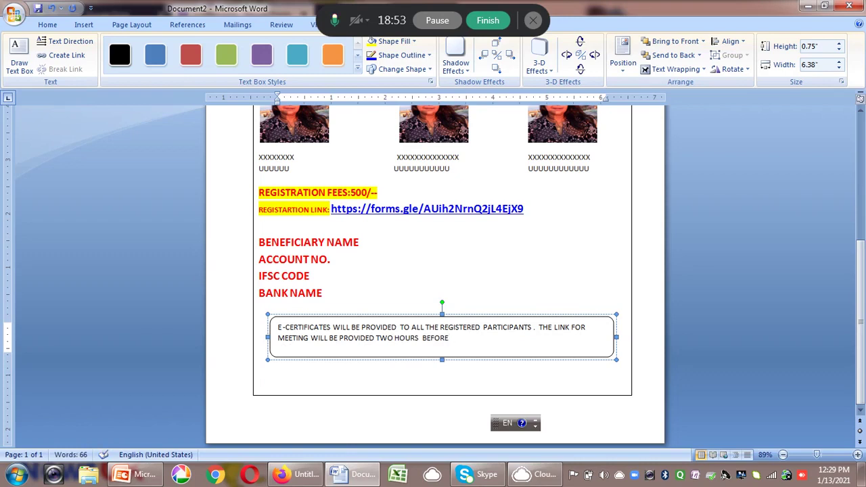
type("VIA WHATSAPP GROUP nd e-mIL")
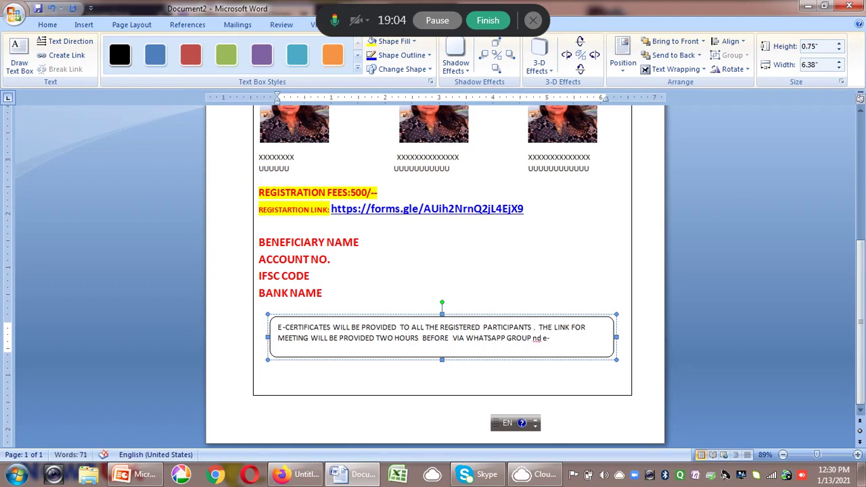
key("BackSpace")
key("BackSpace")
key("BackSpace")
type("AND E-MAI")
Apply the solid blue text box style to the rounded rectangle and make its note bold and italic
left_click_drag(278, 328, 579, 345)
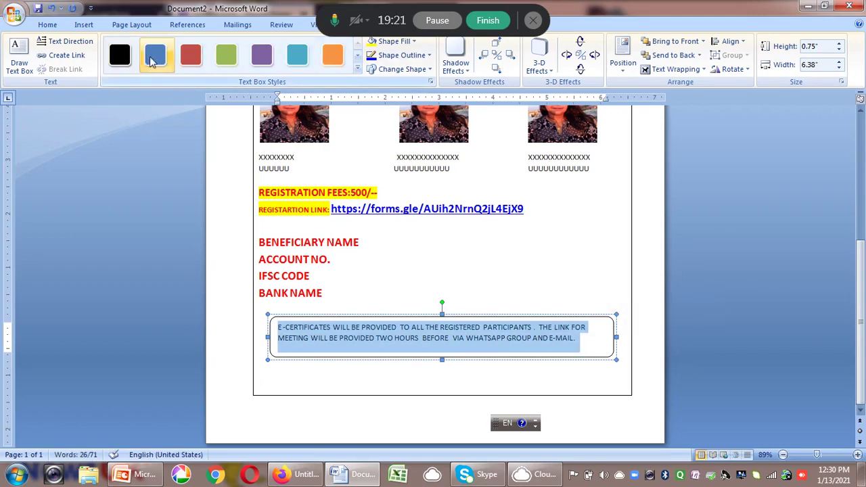
left_click(152, 61)
left_click(47, 25)
left_click(109, 65)
left_click(124, 64)
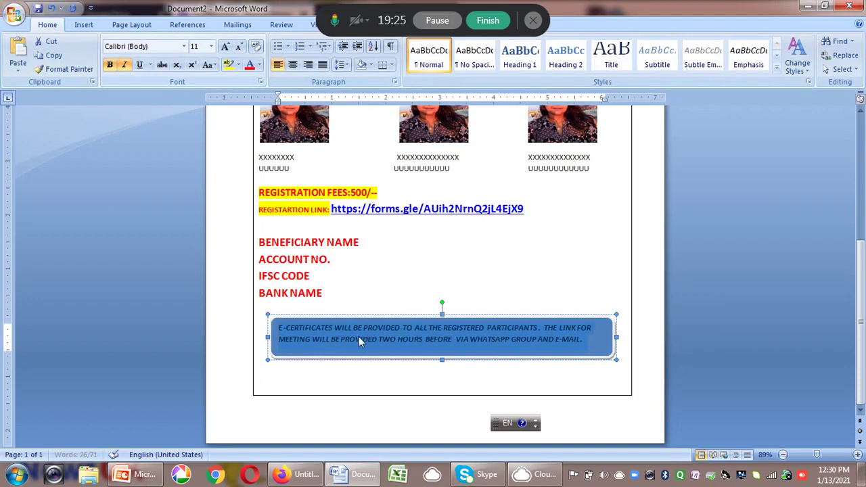
Change the font colour of the whole note in the blue rounded rectangle to white, including its first letter
left_click(454, 373)
left_click_drag(283, 328, 539, 349)
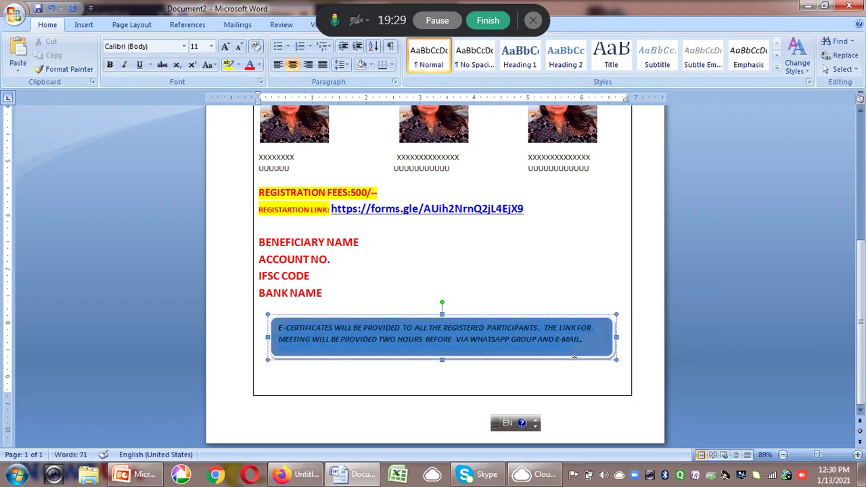
left_click(259, 64)
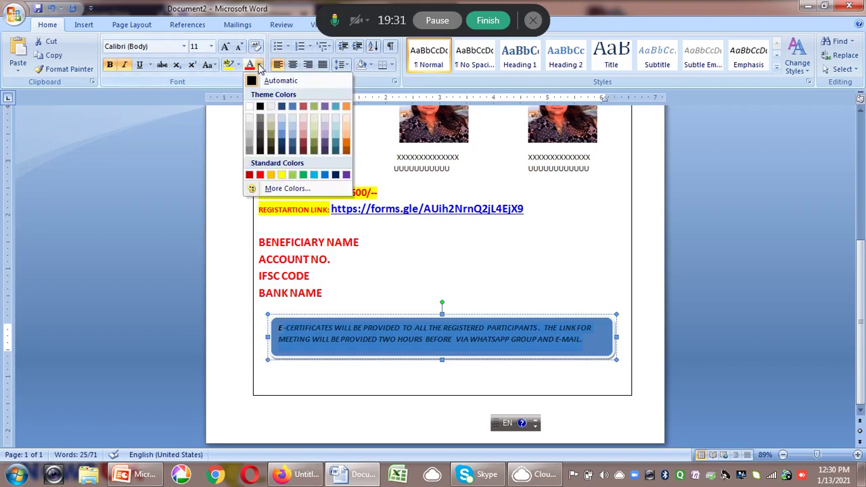
left_click(249, 106)
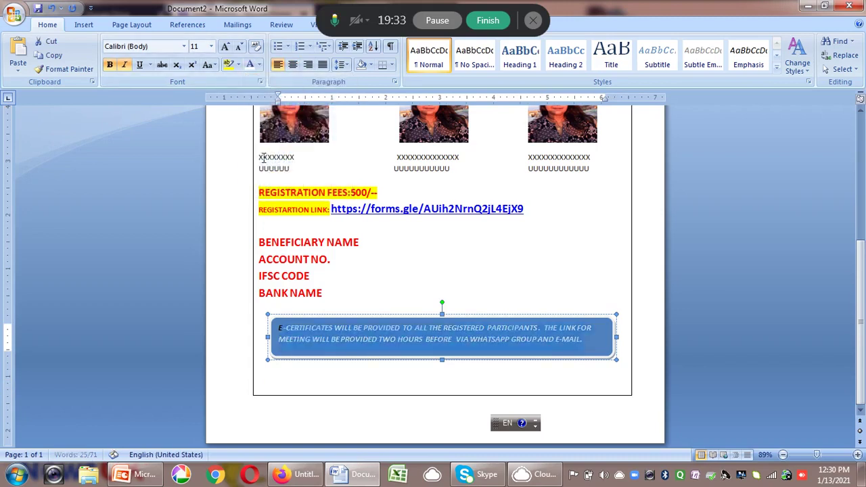
left_click(322, 355)
left_click(280, 328)
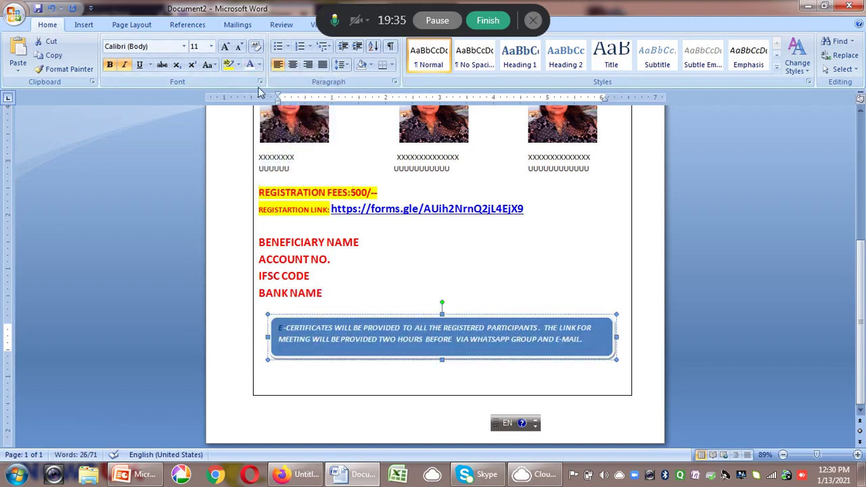
left_click(367, 368)
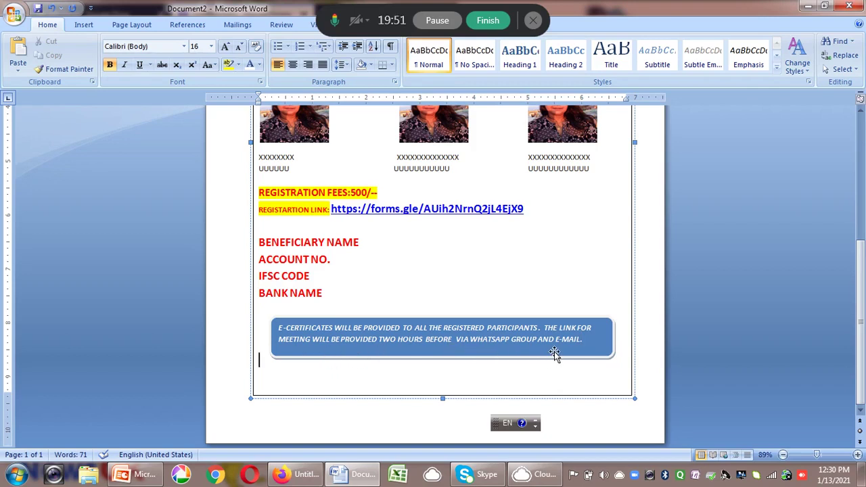
Append "LAST DATE FOR REGISTRATION 25TH JANUARY 5.PM." to the note and extend the blue rectangle downward to fit it
left_click(593, 342)
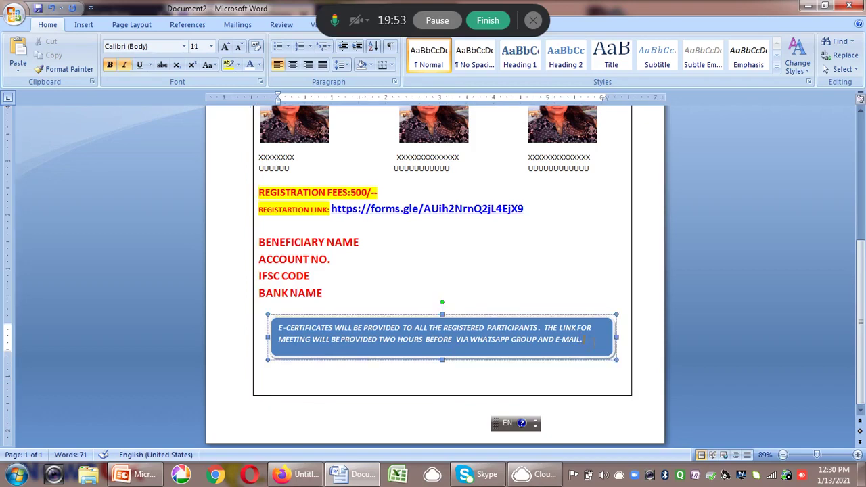
type("LAST")
type(" DATE FOR")
type(" REGISTR")
type("ATION")
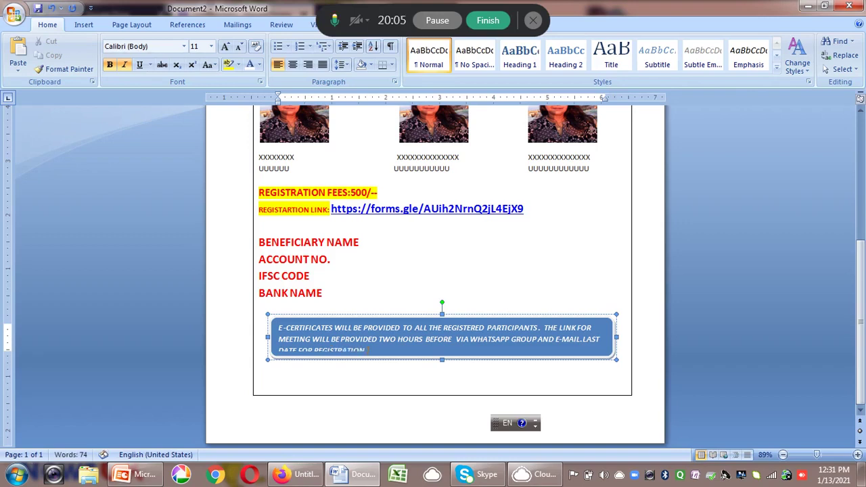
type(" 25")
type("TH JANUARY")
type("2")
left_click_drag(441, 359, 441, 371)
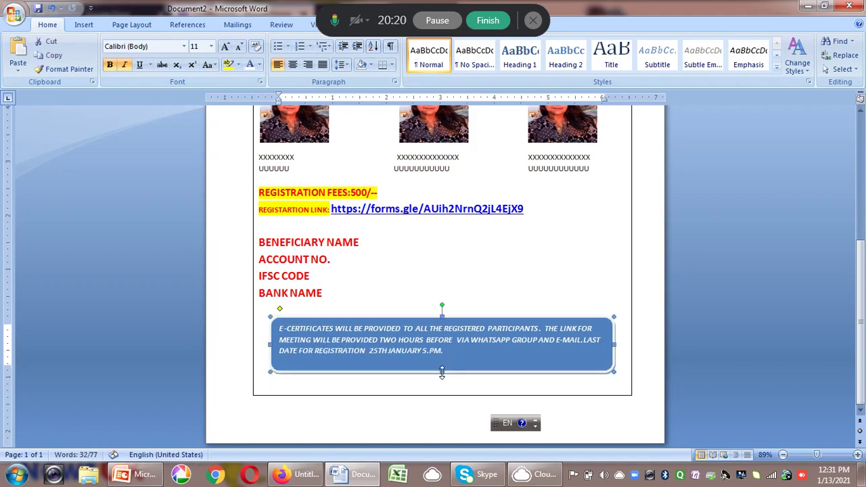
Format the "TH" of "25TH JANUARY" in the blue note as superscript
double_click(378, 352)
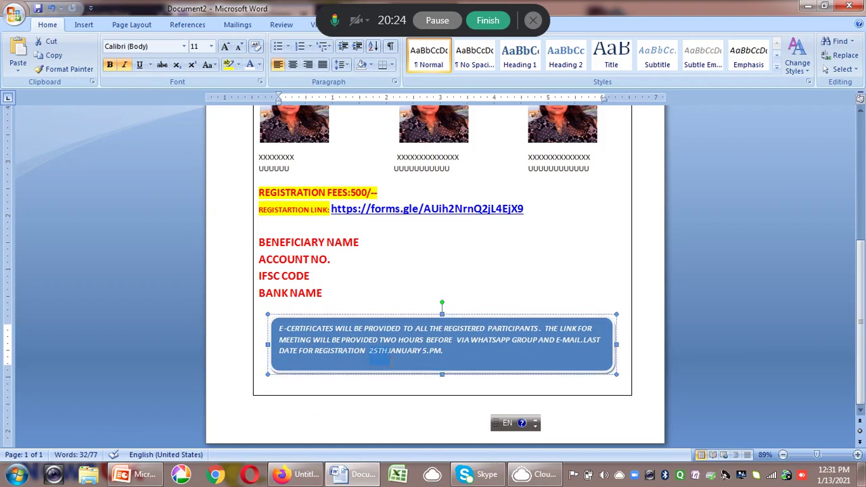
left_click(379, 350)
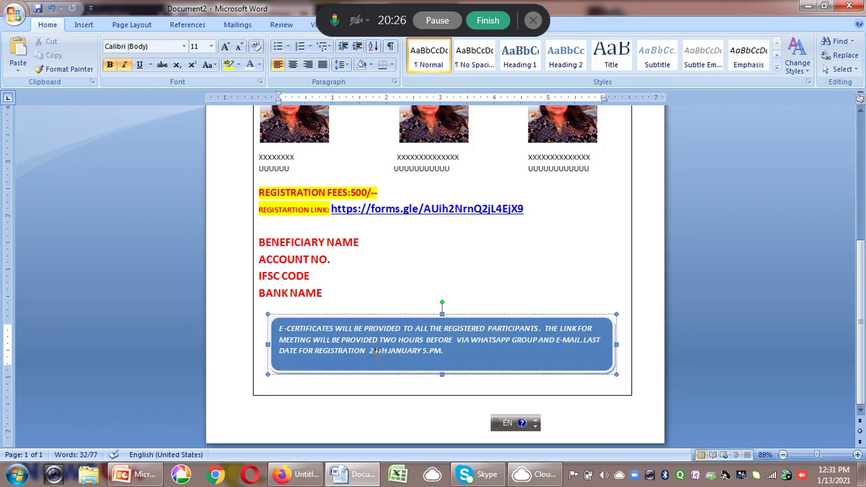
left_click_drag(377, 351, 387, 351)
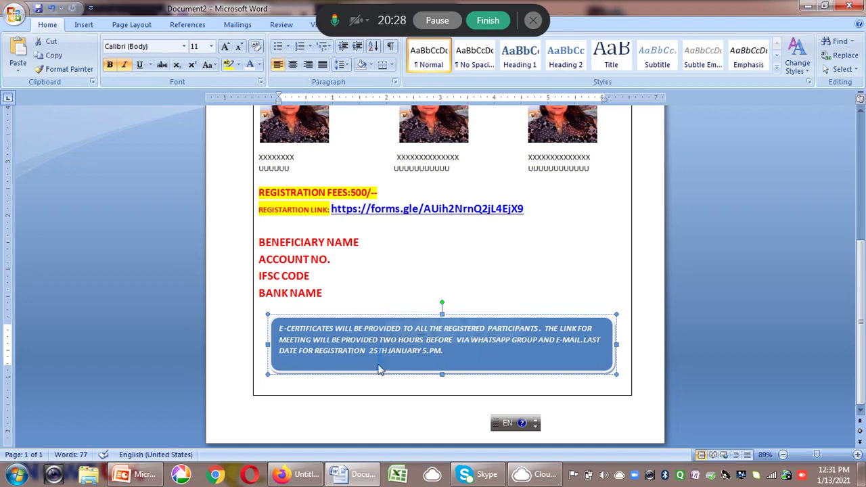
left_click(191, 66)
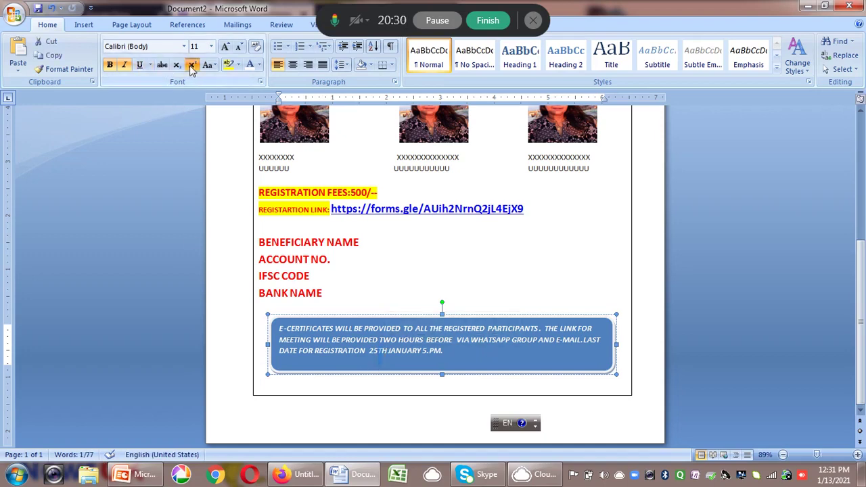
left_click(388, 363)
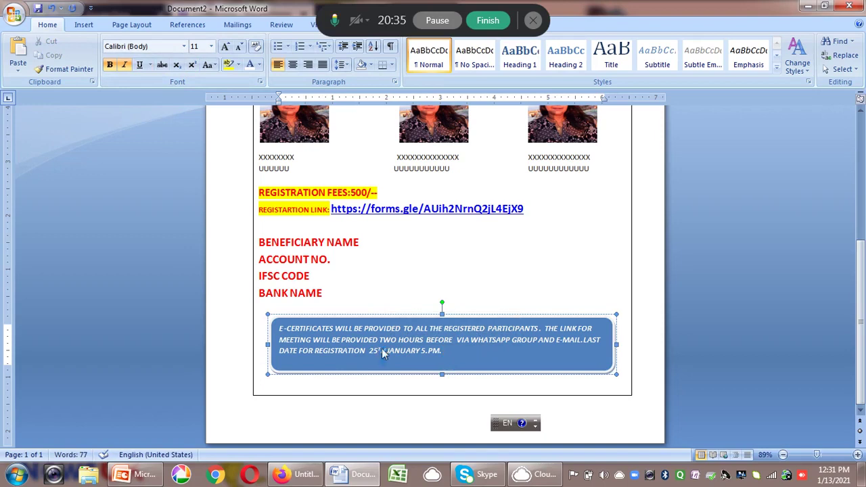
left_click(192, 64)
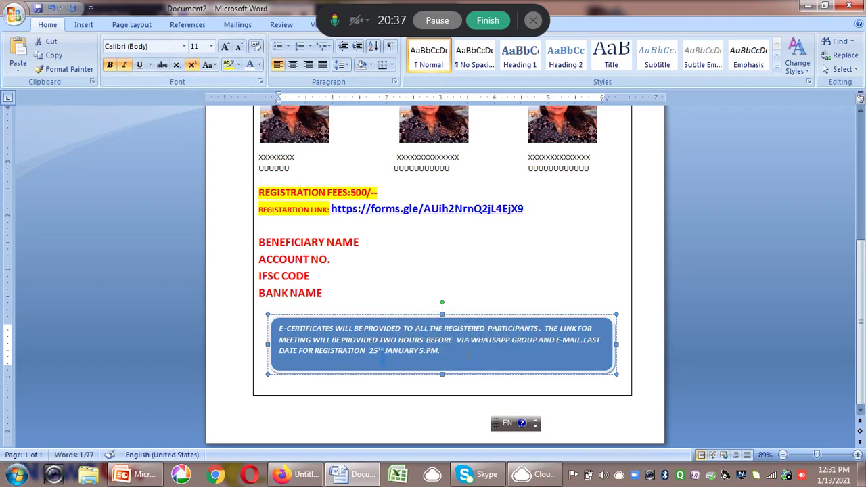
left_click(449, 352)
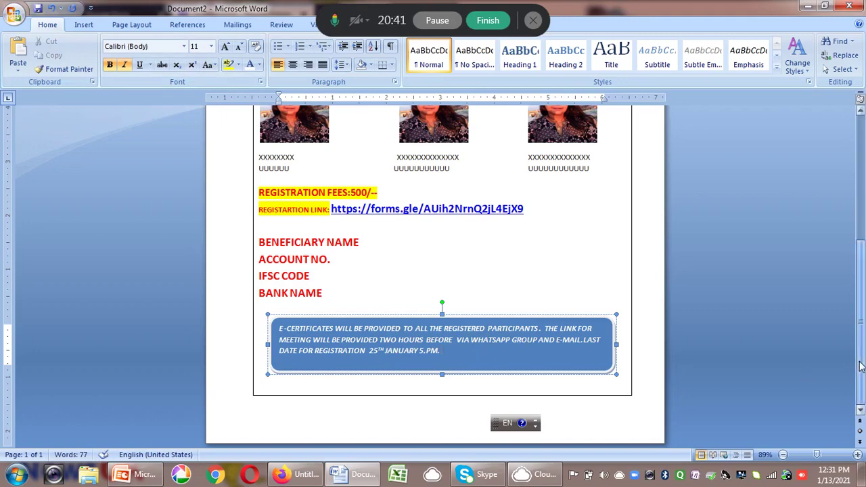
Extend the flyer's outer text box slightly downward and move the blue note up to just below BANK NAME
left_click_drag(861, 366, 864, 245)
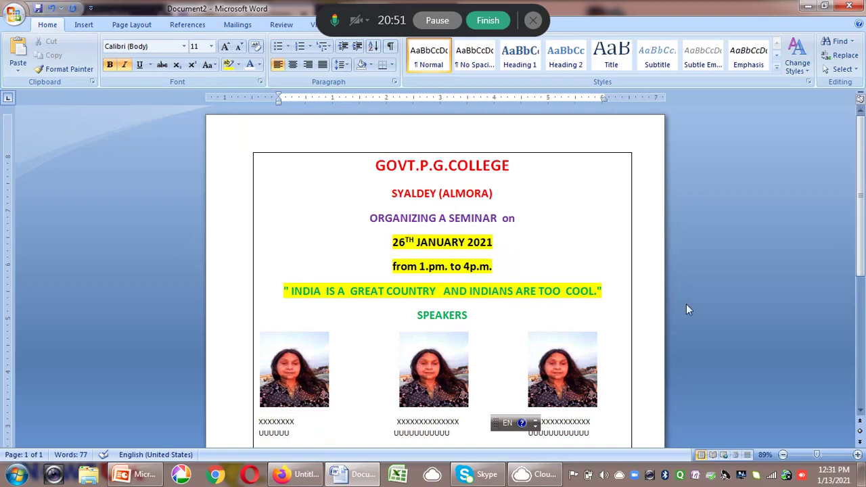
scroll(677, 338, "down", 8)
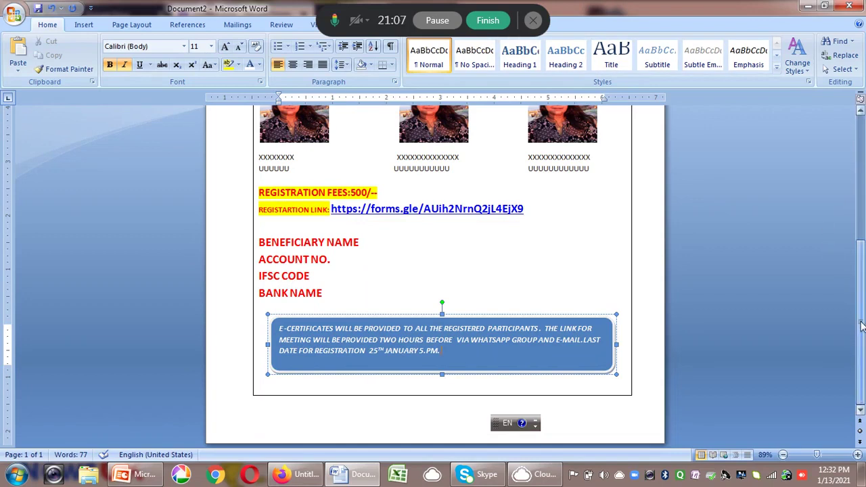
left_click(446, 387)
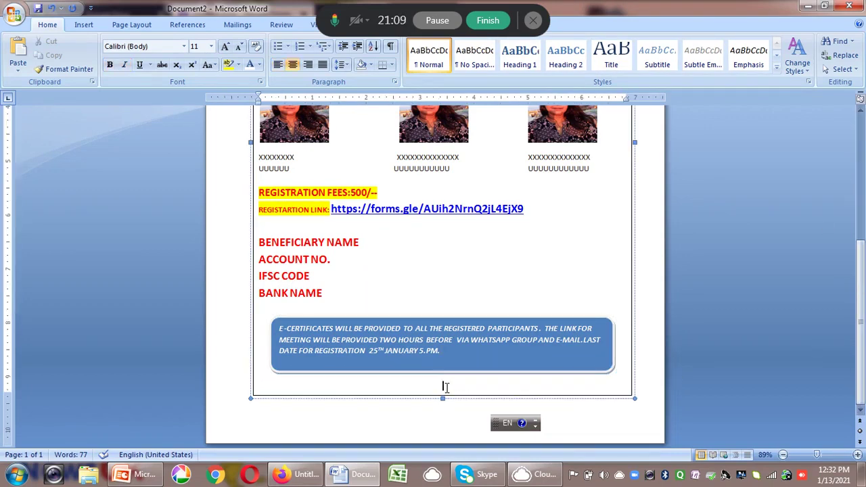
left_click_drag(440, 399, 441, 410)
left_click(451, 351)
left_click(460, 294)
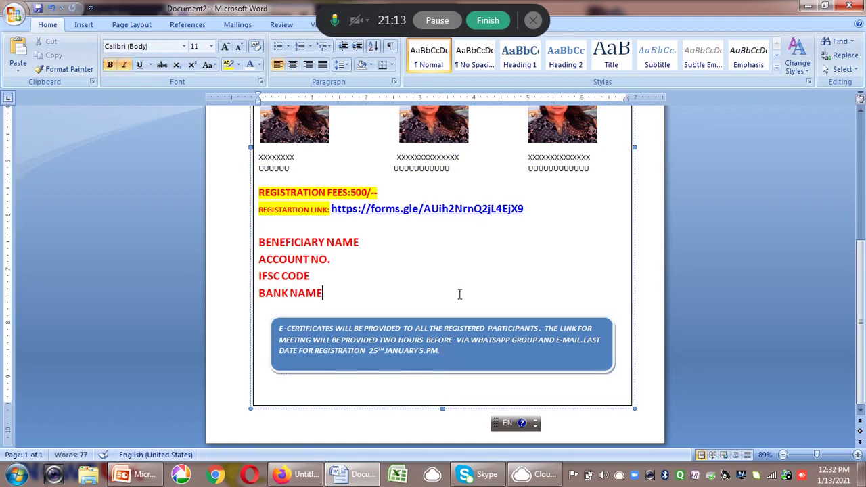
left_click(443, 313)
left_click_drag(446, 304, 442, 289)
left_click(458, 376)
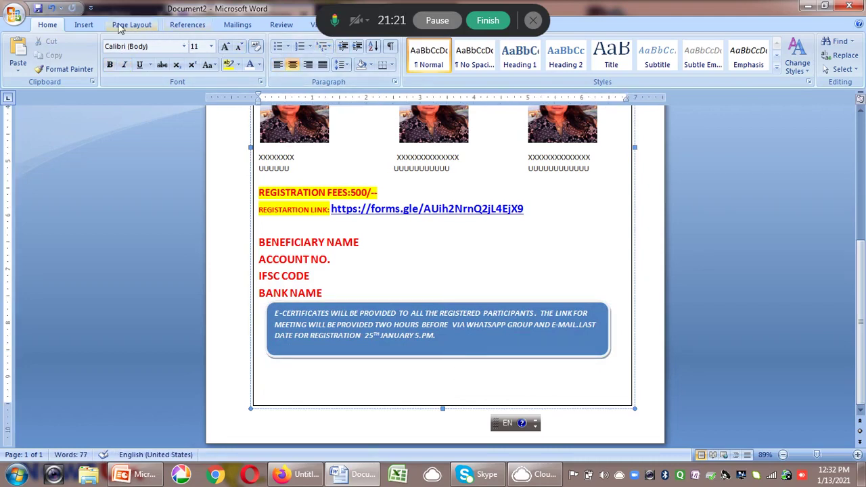
Draw a small rectangle about 1.11" wide and 0.27" high below the blue note
left_click(83, 25)
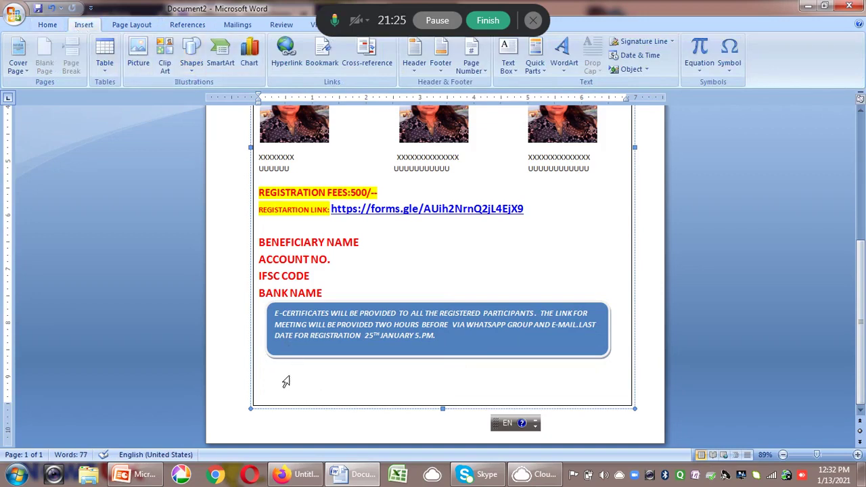
left_click(192, 57)
left_click(224, 98)
left_click_drag(277, 380, 338, 393)
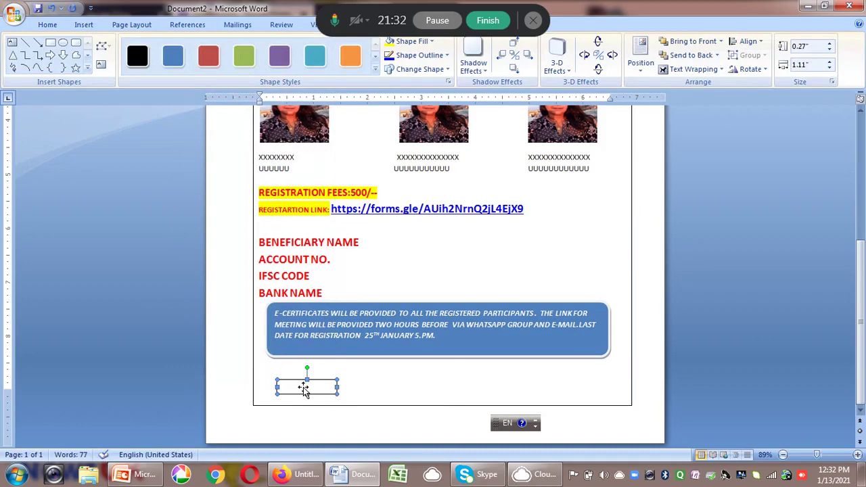
Add the text "PATON" to the small rectangle below the blue note
right_click(305, 391)
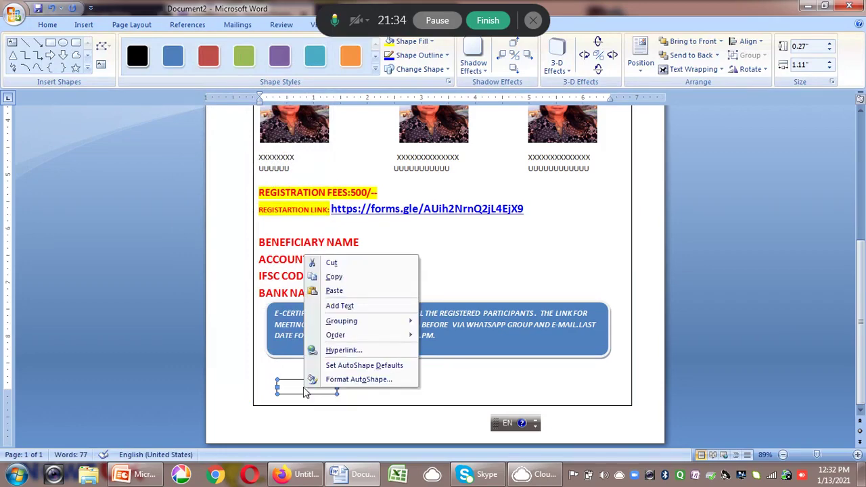
left_click(336, 292)
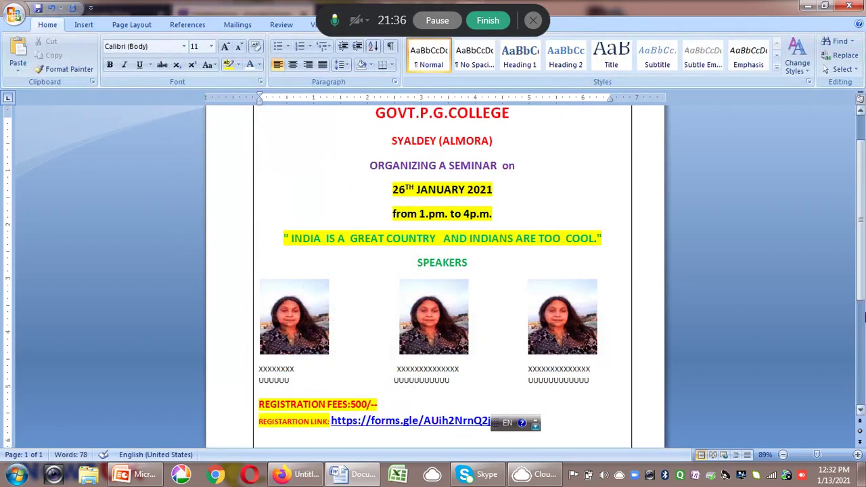
scroll(398, 365, "down", 5)
left_click(333, 391)
right_click(332, 393)
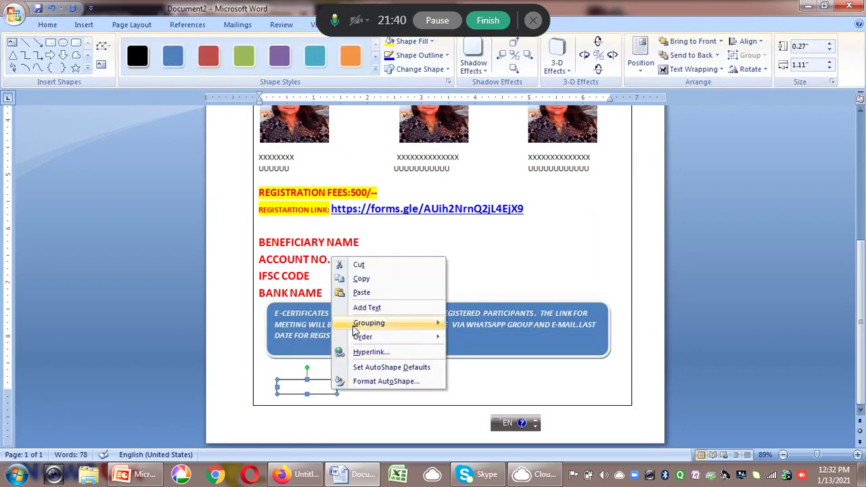
left_click(366, 307)
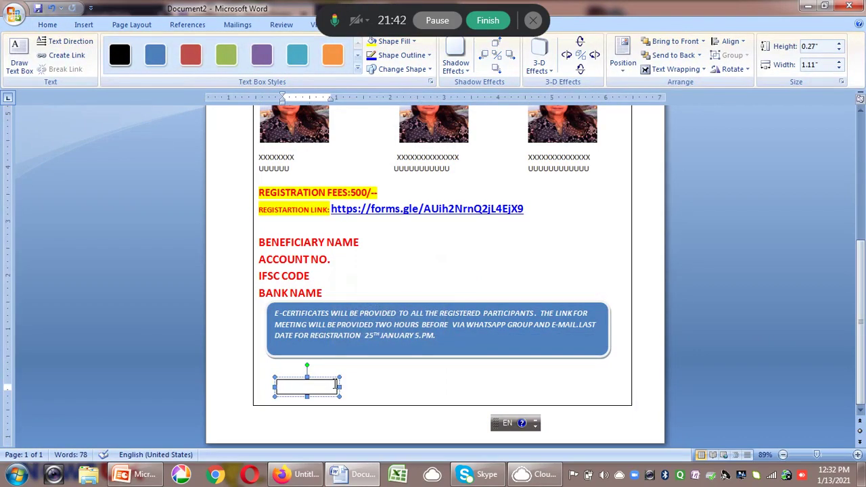
type("PATON")
Try to duplicate the small PATON box beside itself, and undo the pasted registration link
left_click(316, 382)
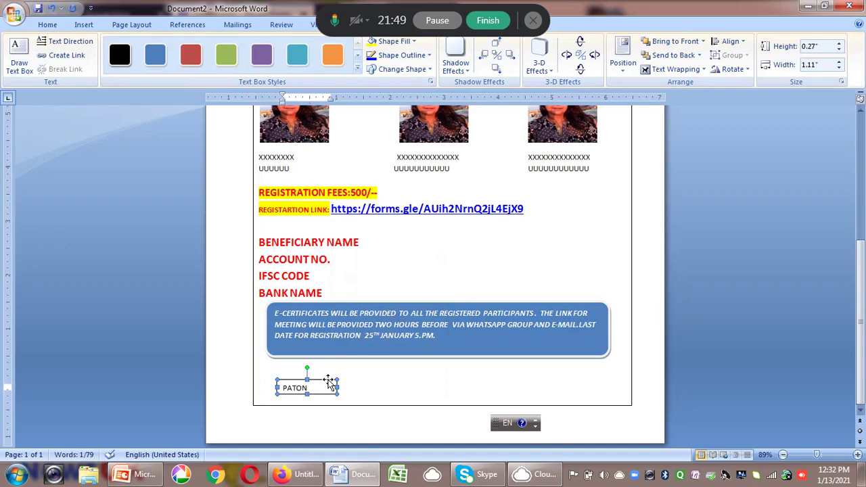
right_click(330, 384)
left_click(358, 268)
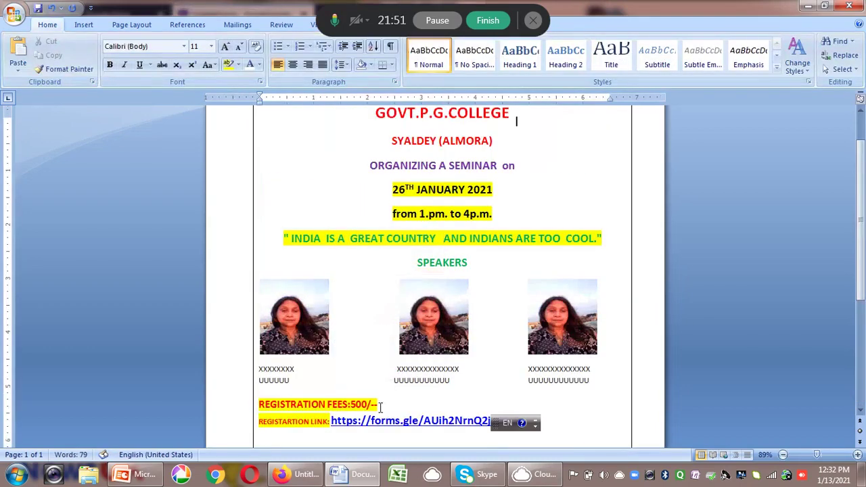
left_click_drag(859, 274, 860, 403)
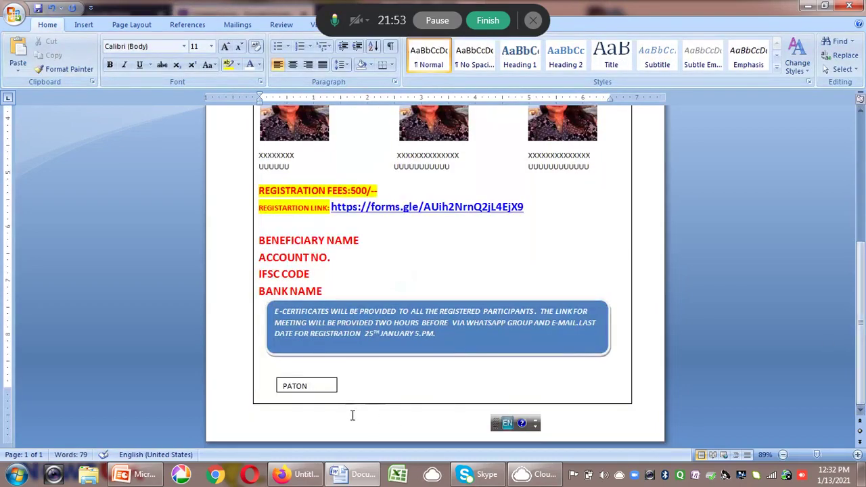
left_click(376, 386)
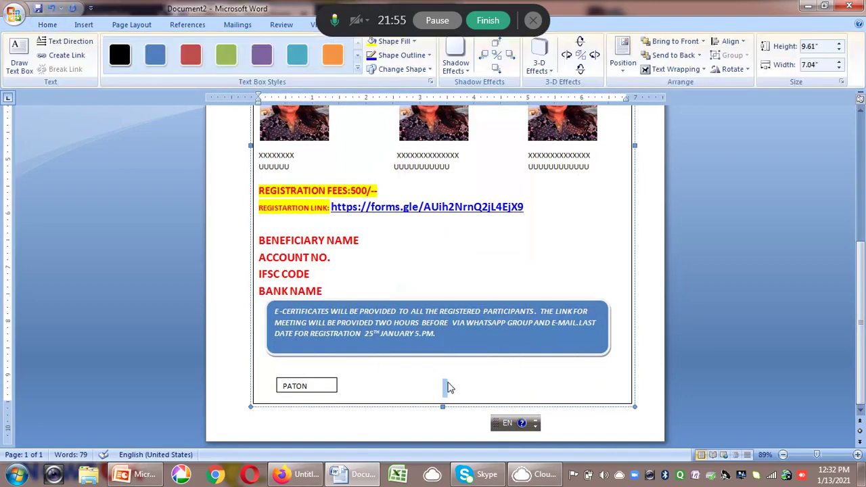
right_click(449, 387)
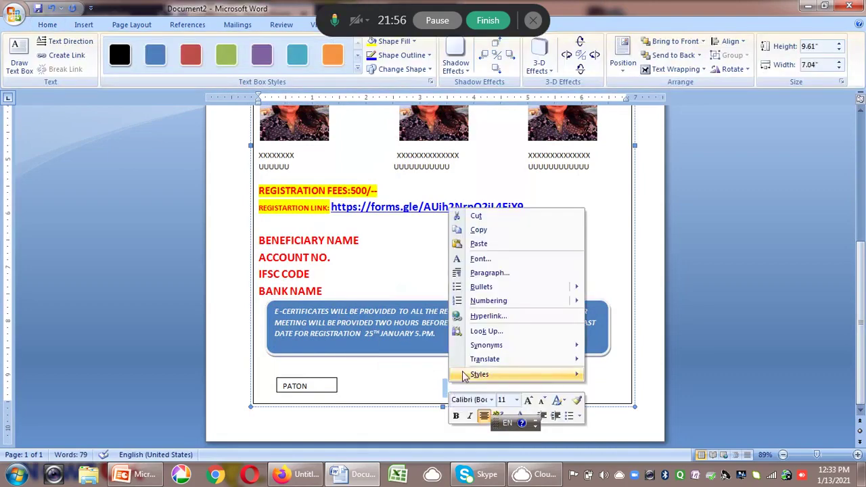
left_click(484, 246)
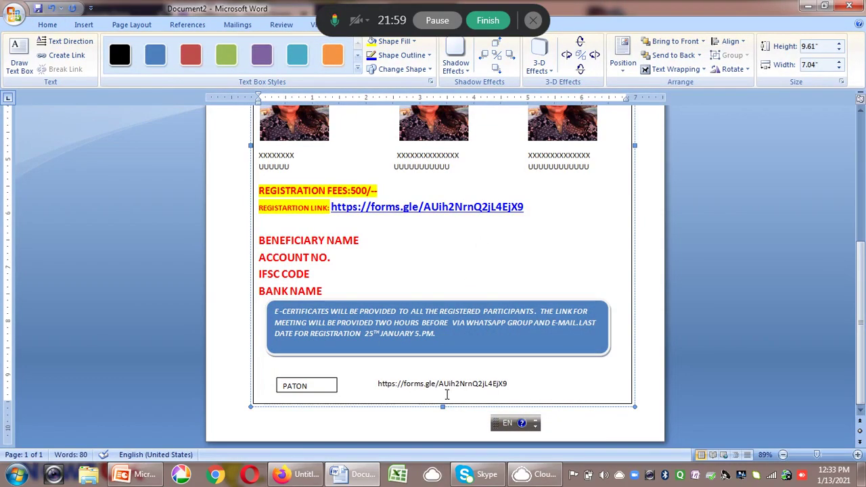
left_click(61, 8)
left_click(61, 24)
Copy the PATON box and paste two copies beside it below the blue note
left_click(306, 387)
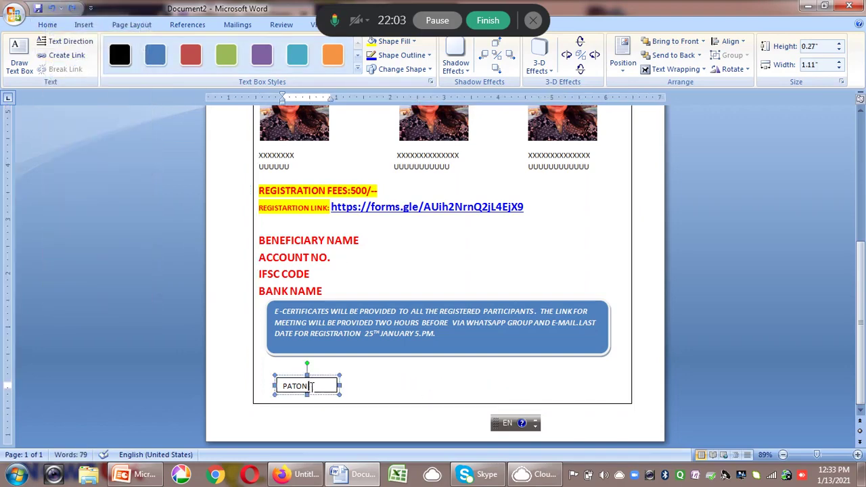
right_click(306, 383)
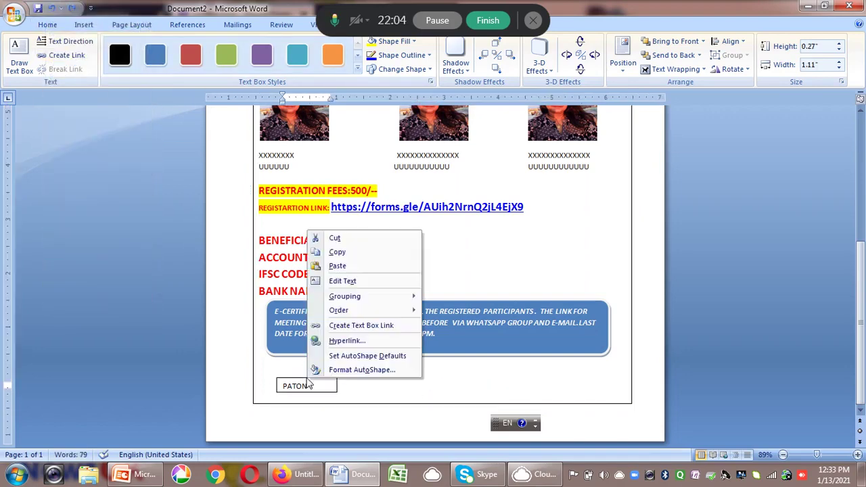
left_click(335, 252)
left_click(345, 388)
right_click(345, 389)
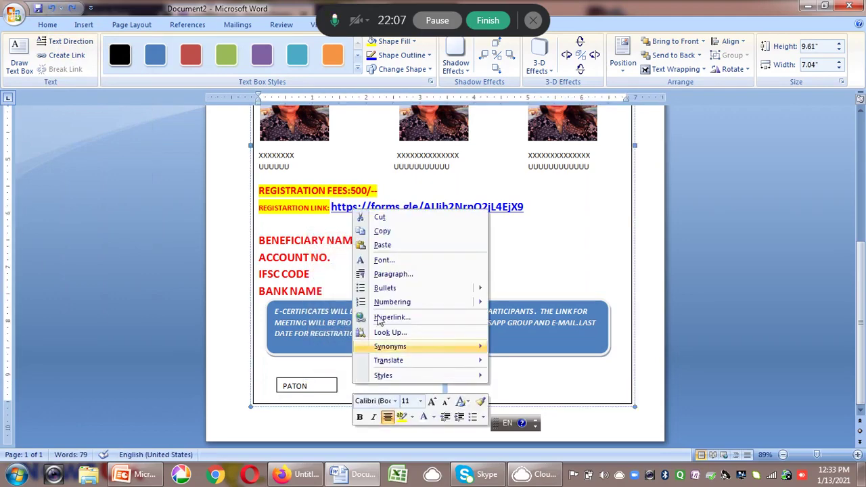
left_click(386, 245)
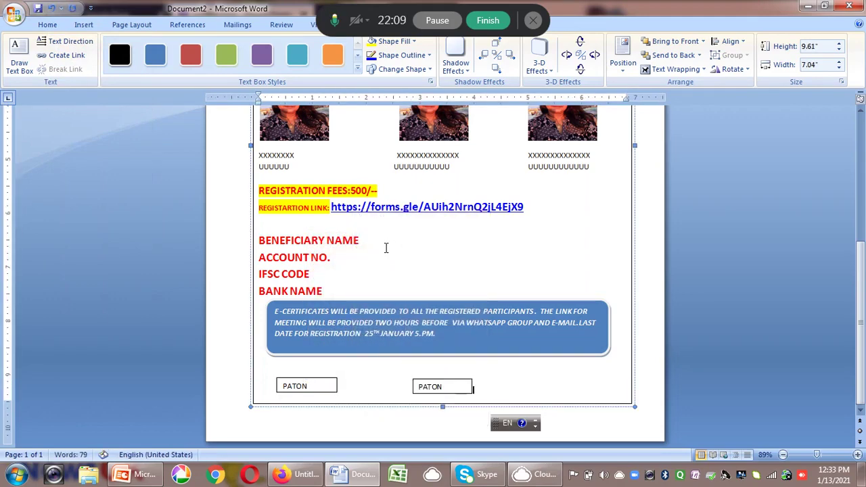
right_click(487, 385)
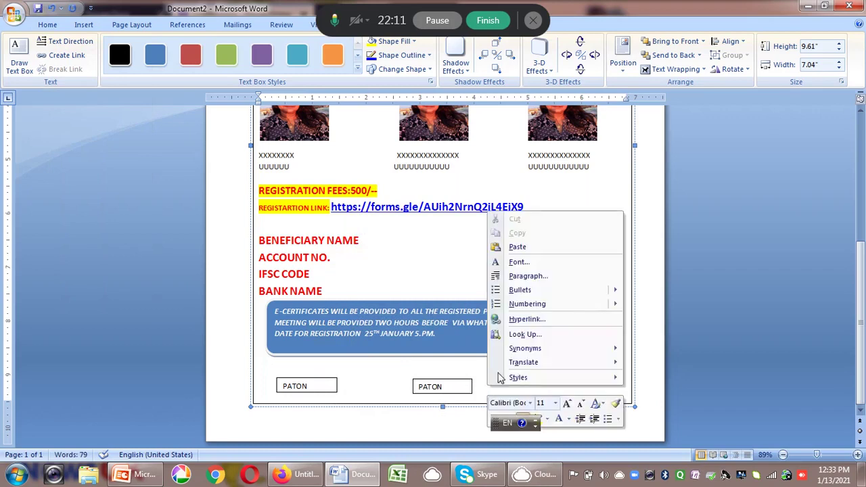
left_click(513, 245)
left_click(493, 384)
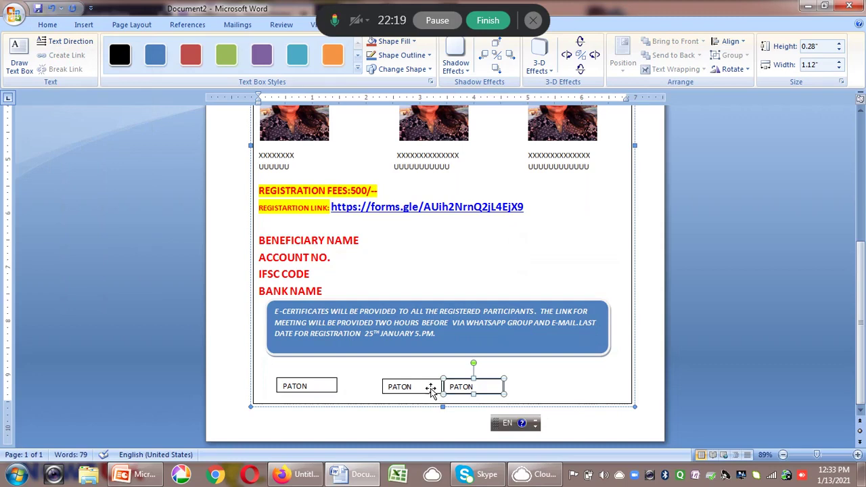
Try to open the text of the middle PATON copy for editing
left_click(426, 391)
right_click(424, 390)
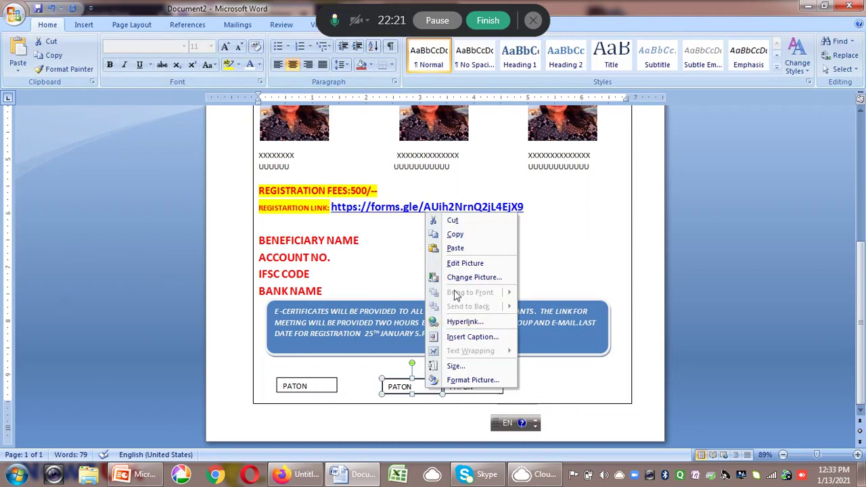
left_click(413, 385)
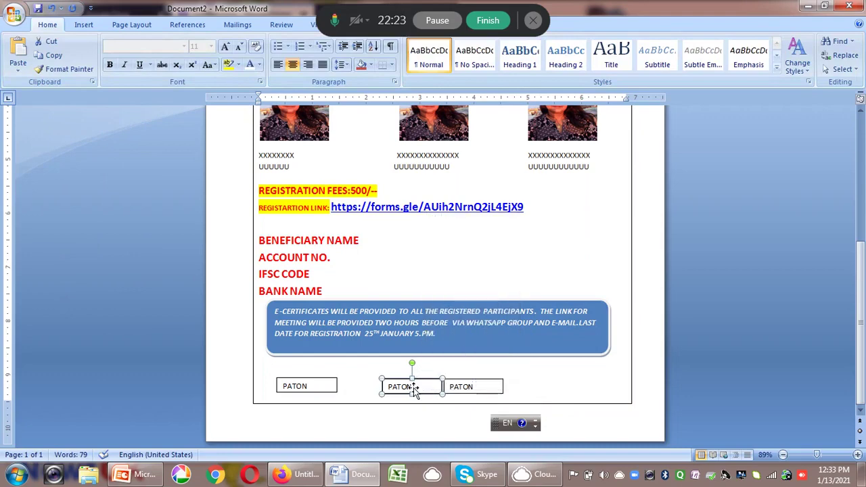
double_click(406, 388)
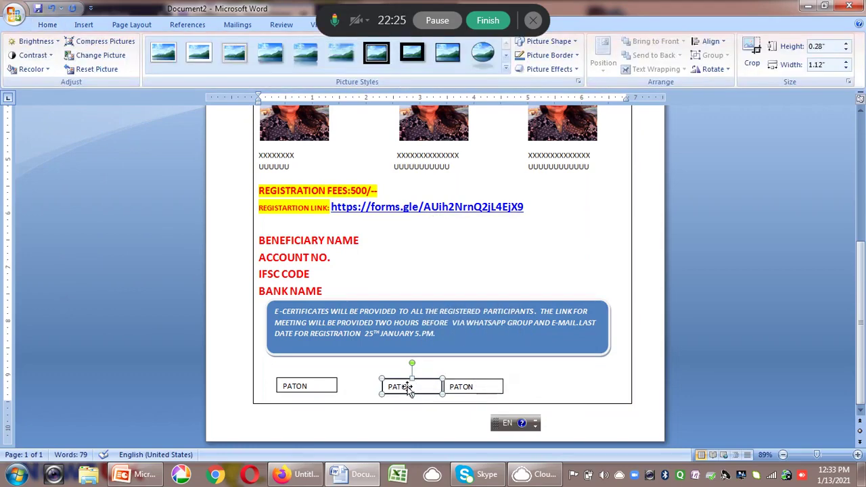
right_click(415, 393)
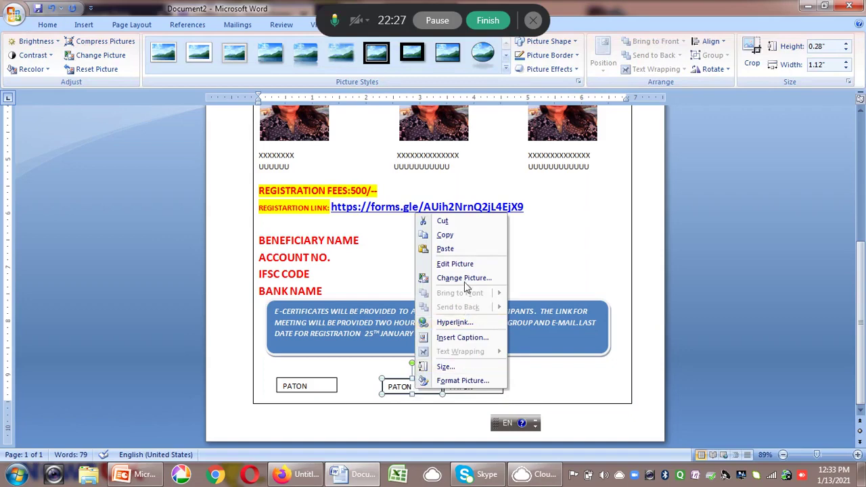
left_click(564, 283)
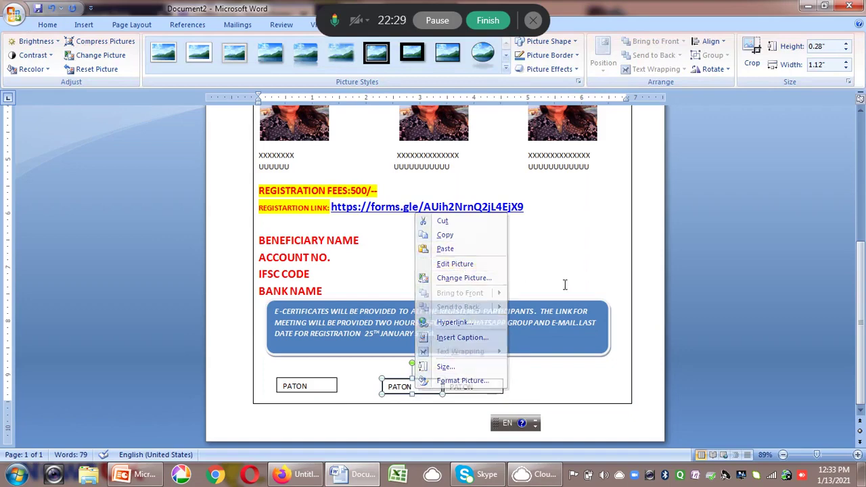
left_click(413, 392)
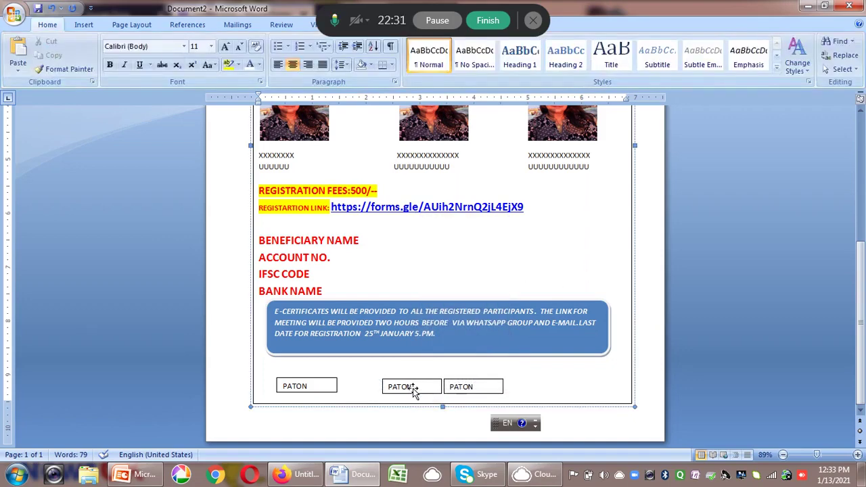
right_click(414, 392)
left_click(414, 394)
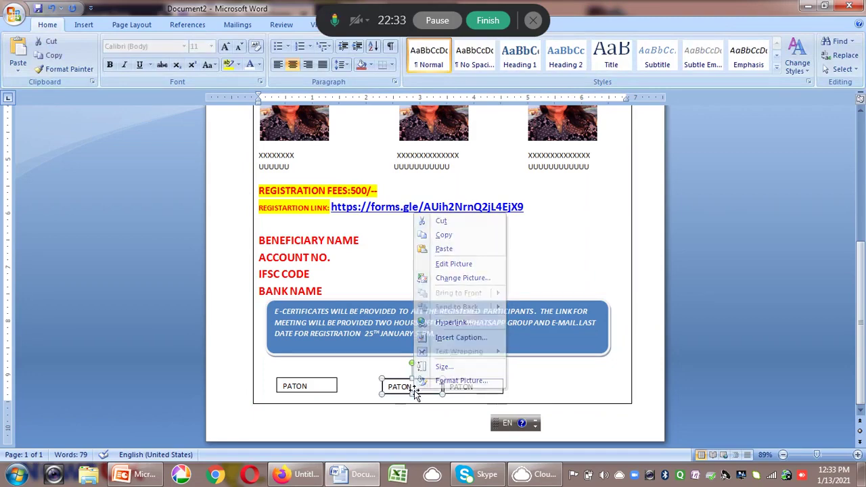
left_click(385, 389)
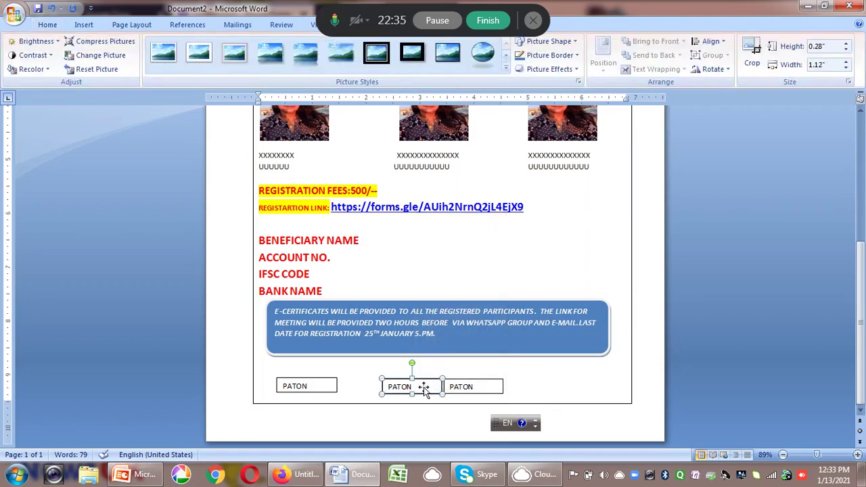
Rearrange the two pasted PATON copies so they sit spaced apart just below the blue note
left_click(591, 389)
mouse_move(492, 391)
left_mouse_down()
mouse_move(565, 380)
mouse_move(493, 381)
left_mouse_up()
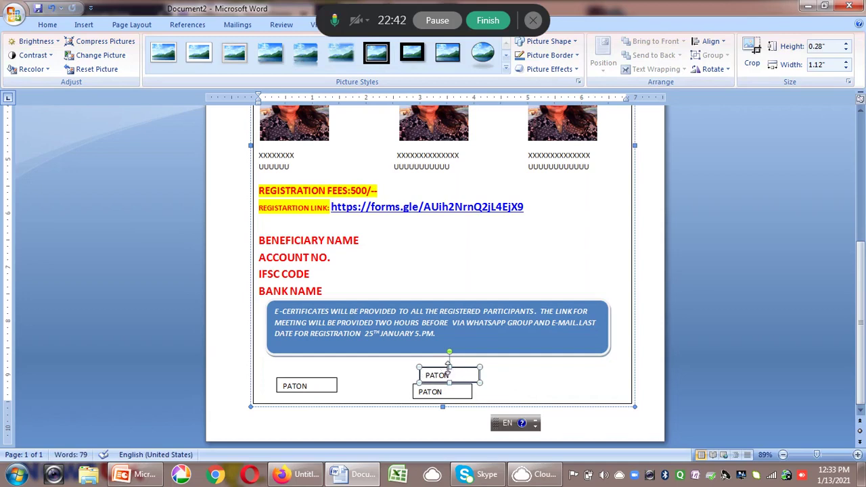
left_click_drag(450, 372, 401, 374)
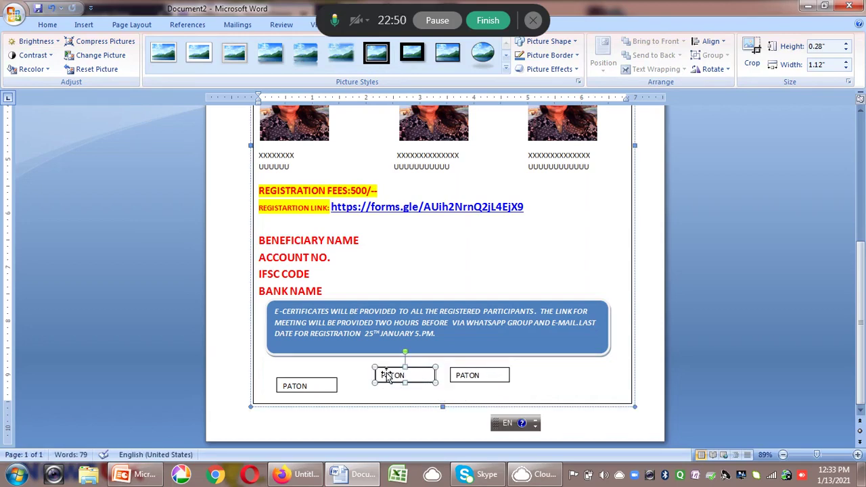
Cut both pasted PATON copies from the flyer
right_click(419, 375)
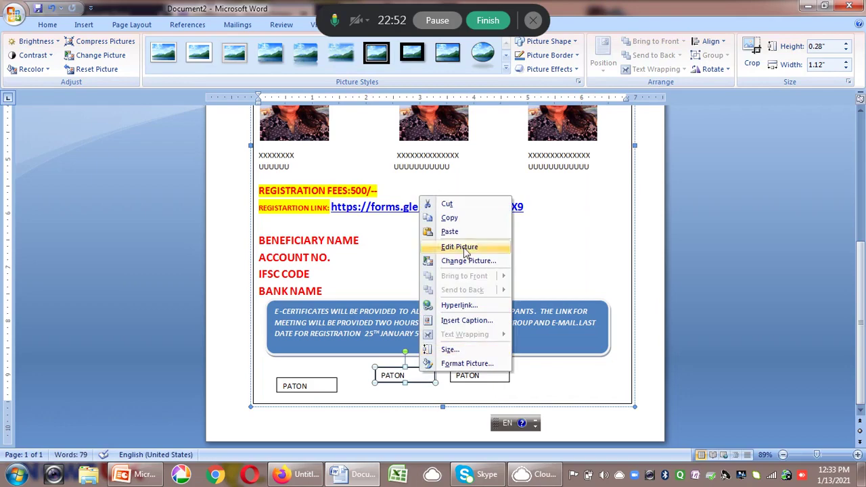
left_click(448, 202)
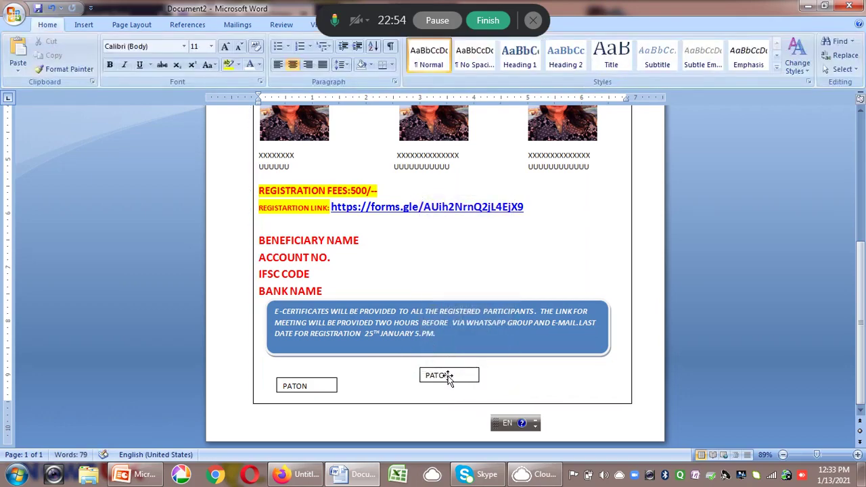
left_click(448, 375)
right_click(447, 369)
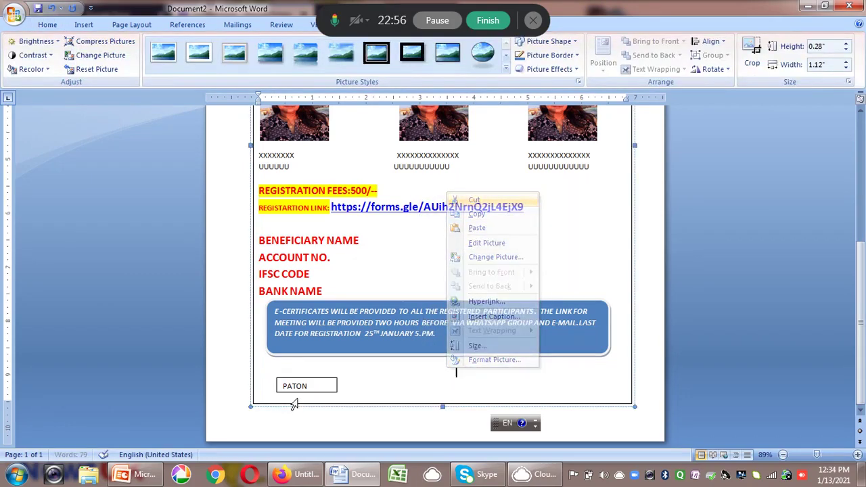
left_click(480, 202)
Cut the original PATON box from below the blue note
left_click(305, 378)
right_click(311, 373)
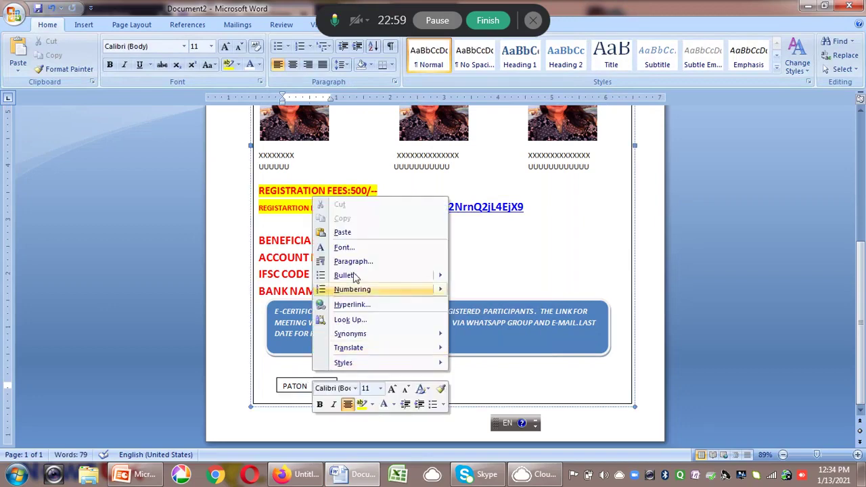
left_click(367, 389)
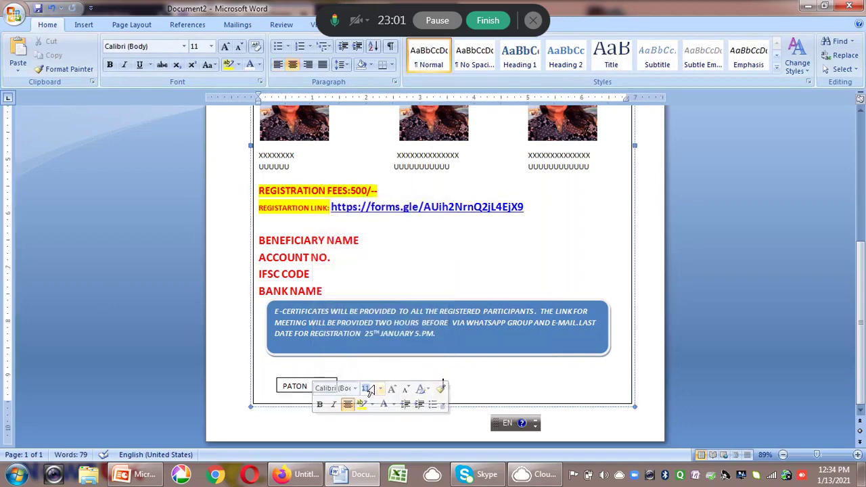
left_click(307, 382)
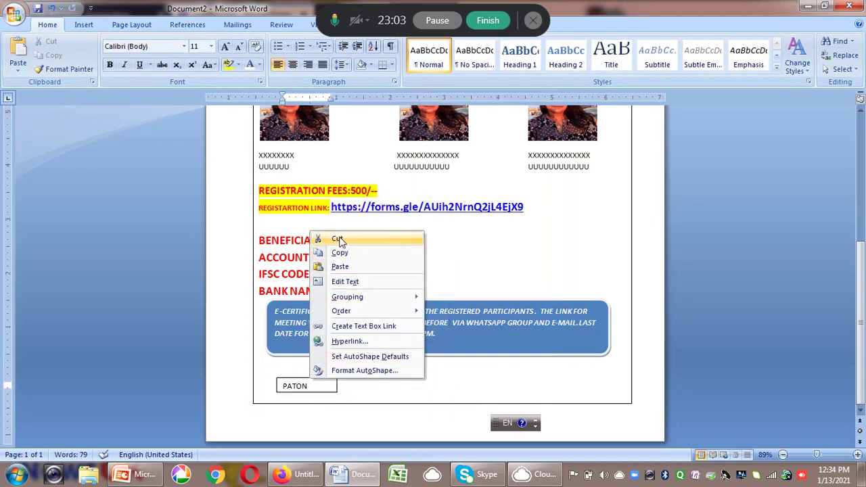
left_click(336, 238)
Enter "PATRON" as a left-aligned text line directly below the blue note
scroll(588, 426, "down", 5)
left_click(334, 385)
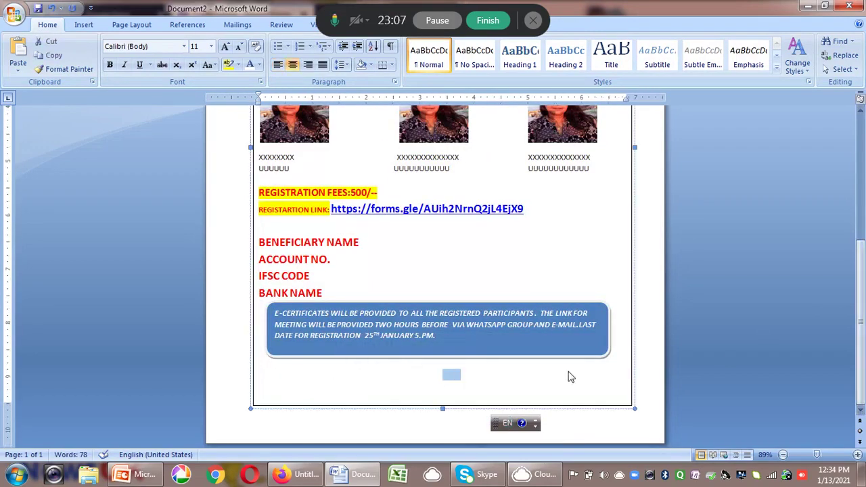
left_click(620, 360)
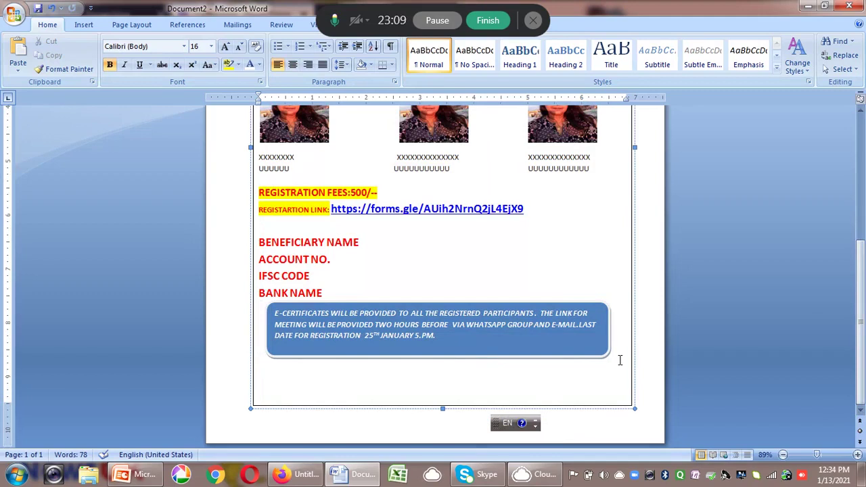
type("PATRON")
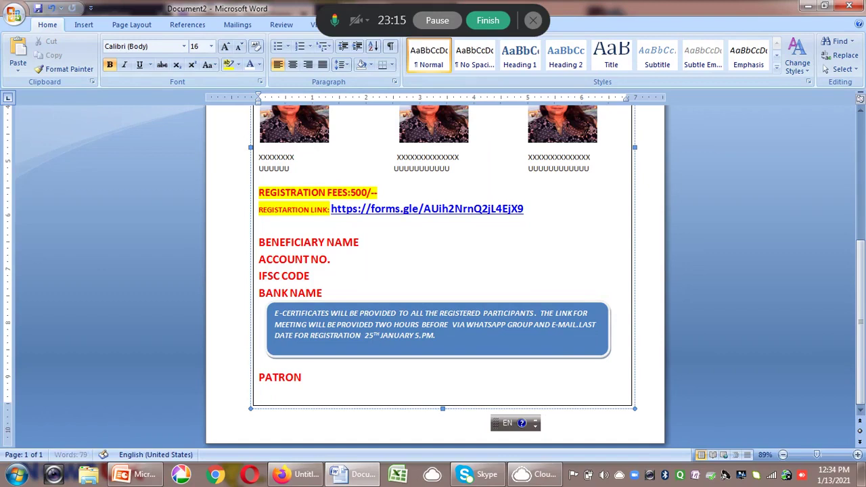
Add "ORGANIZING SECRETARY" and "PRICIPAL" spaced out after PATRON on the same line, and start a new line below
type("        ORGANI")
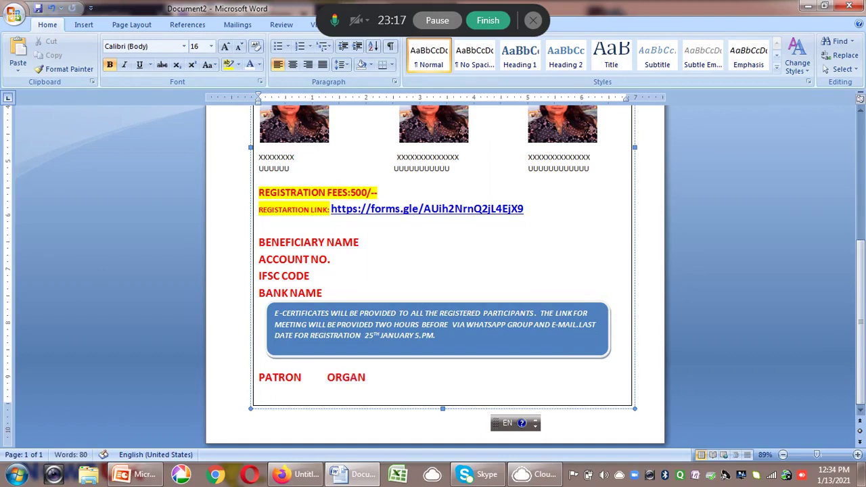
type("ZING SECRETARY        ")
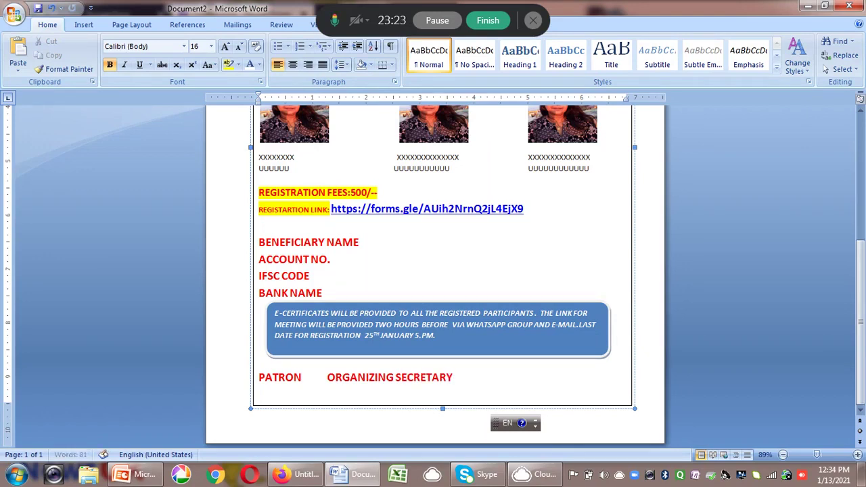
type("PRICIPAL")
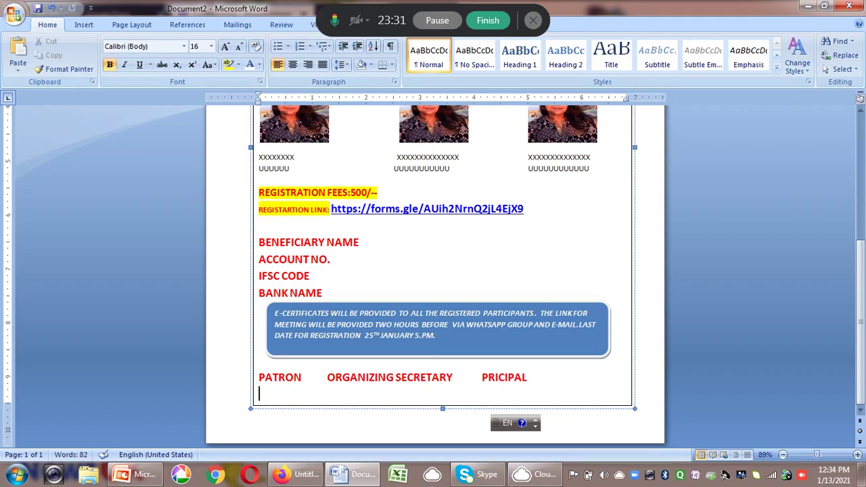
key("Return")
key("ctrl+Home")
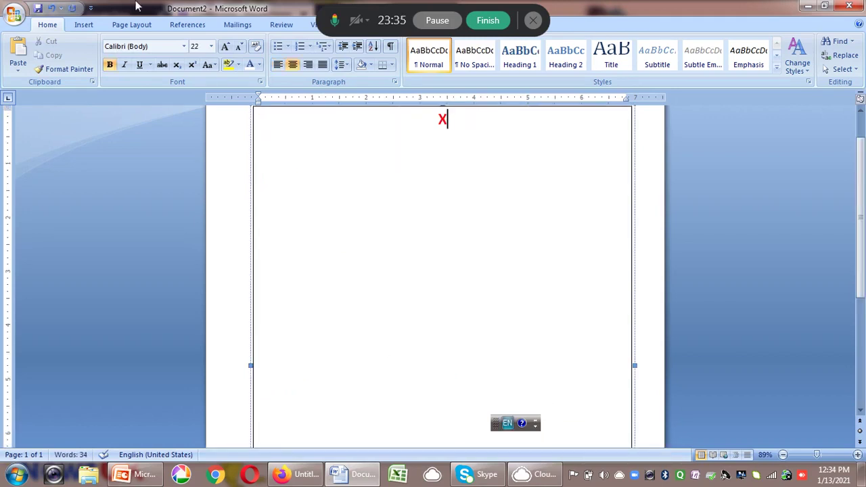
left_click(61, 9)
left_click(65, 25)
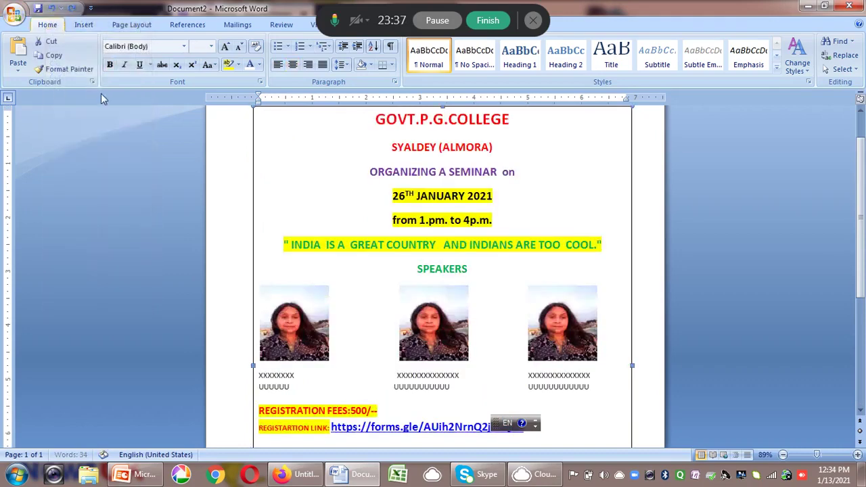
scroll(861, 278, "down", 5)
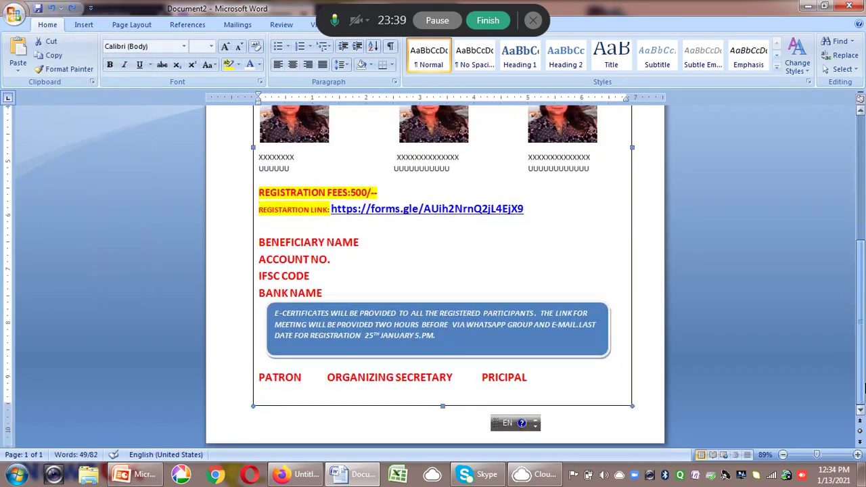
left_click(273, 389)
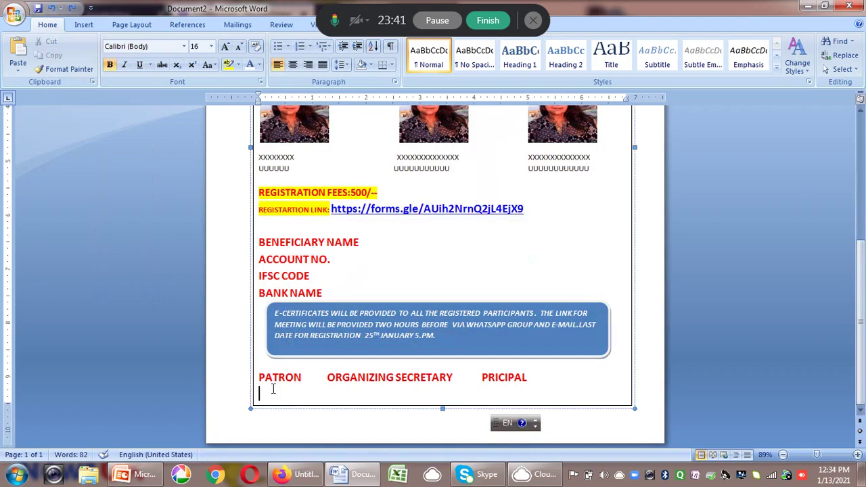
type("CCCCC")
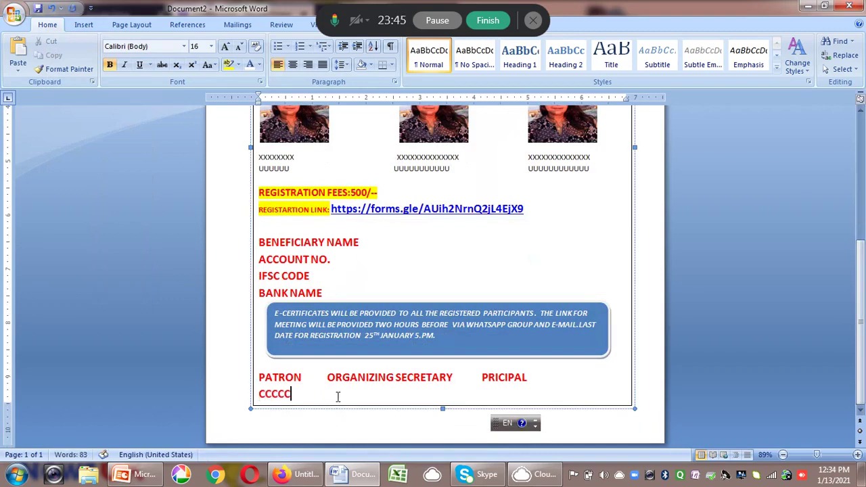
key("BackSpace")
key("BackSpace")
key("BackSpace")
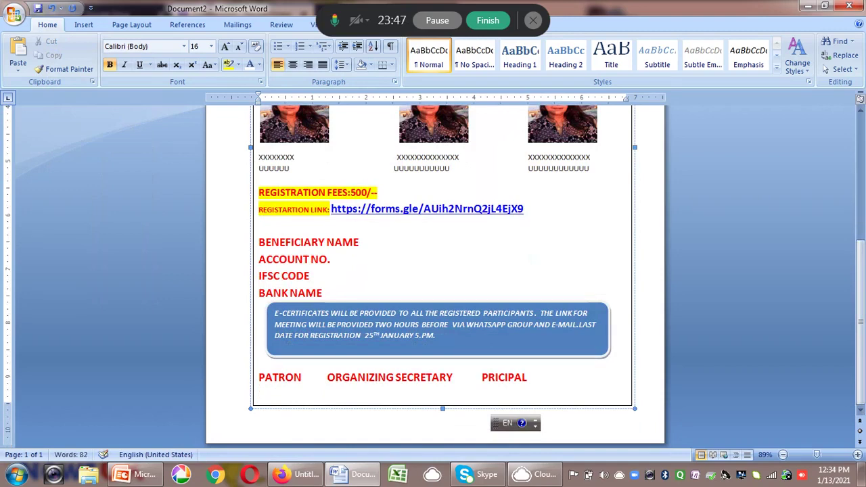
Enter the placeholder "XYZ" on the line below, once each under PATRON, ORGANIZING SECRETARY and PRICIPAL
type("XYZ")
left_click(341, 393)
type("XYZZ")
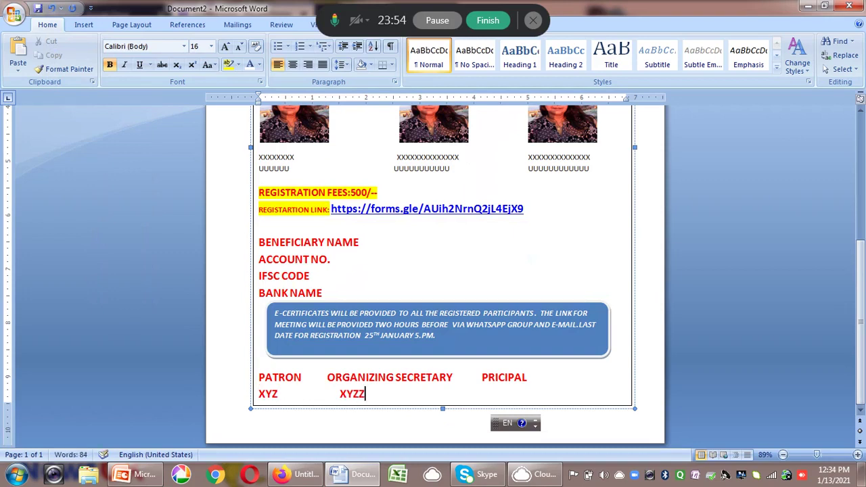
key("BackSpace")
key("Tab")
key("Tab")
key("Tab")
key("Tab")
key("Tab")
type("XY")
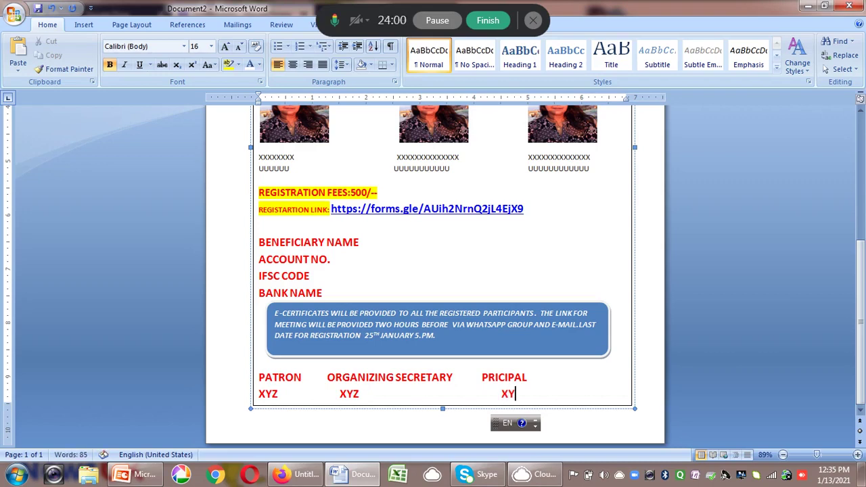
Indent the PATRON heading line and the XYZ line beneath it with leading spaces, and look over the flyer
left_click(261, 383)
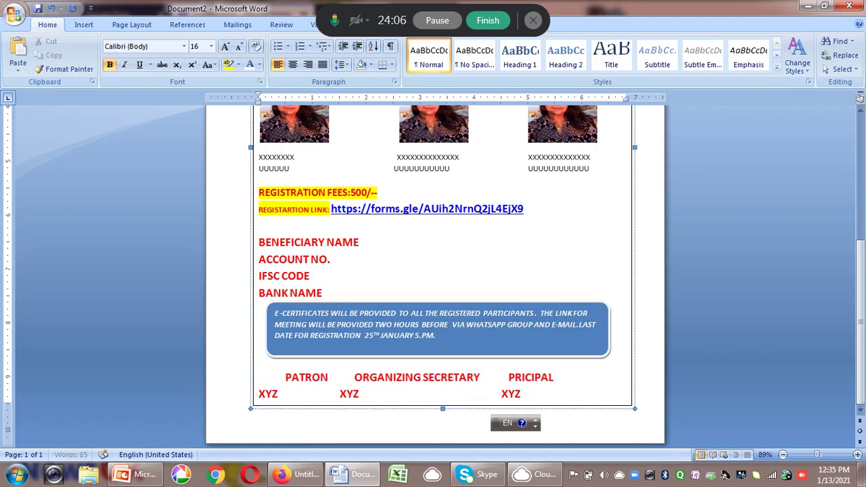
left_click(250, 398)
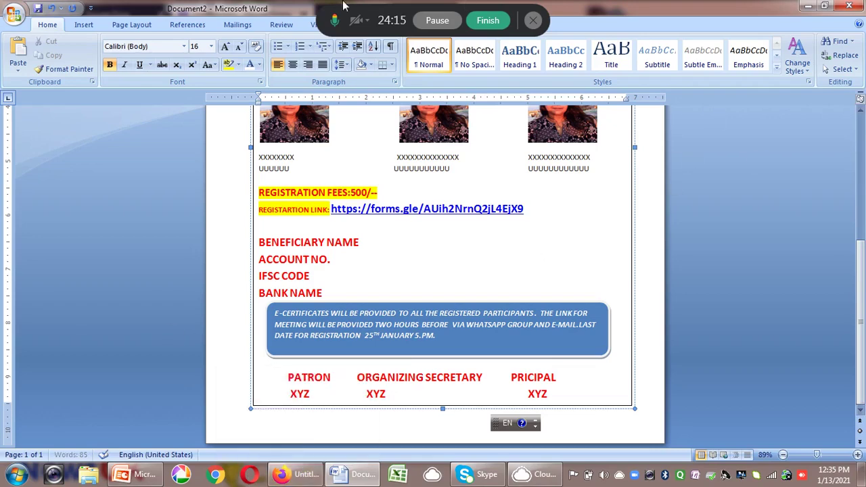
left_click_drag(860, 305, 863, 150)
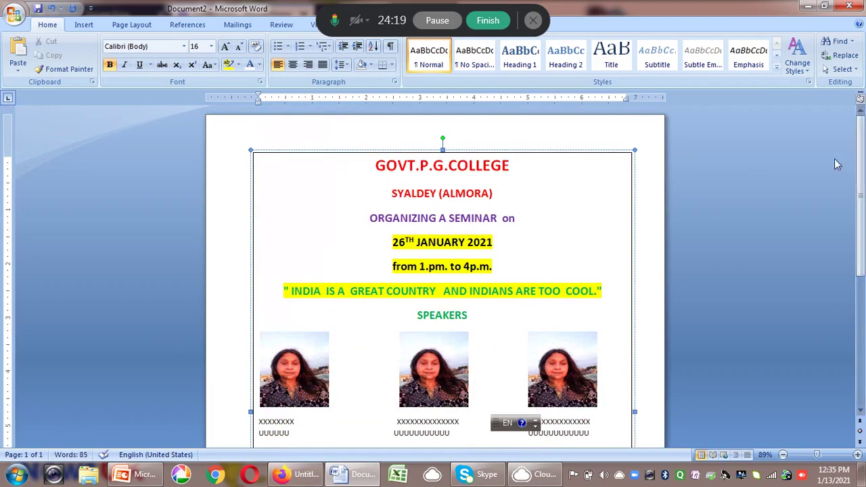
left_click_drag(857, 152, 862, 232)
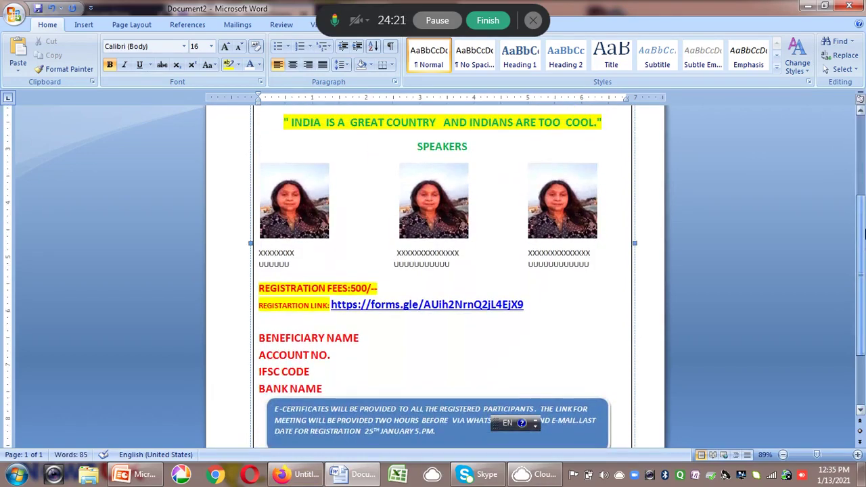
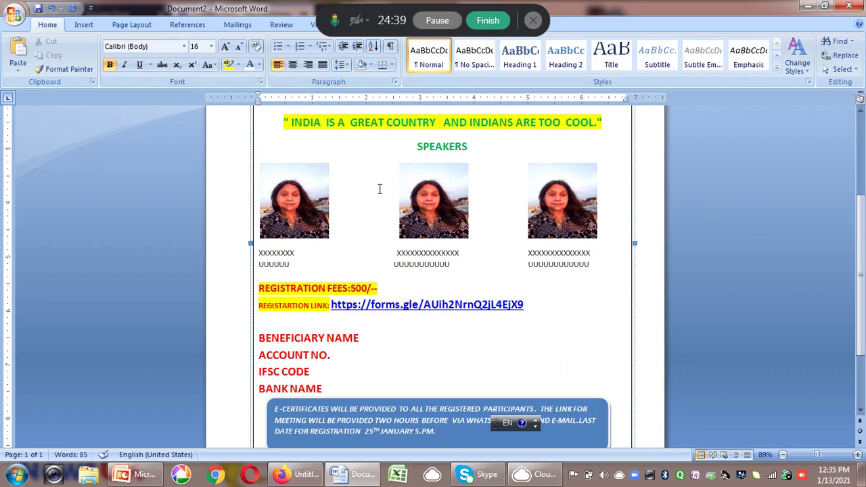
Set up a PDF export of the flyer to the Desktop with the file name "WEB INVITATION"
scroll(385, 188, "up", 1)
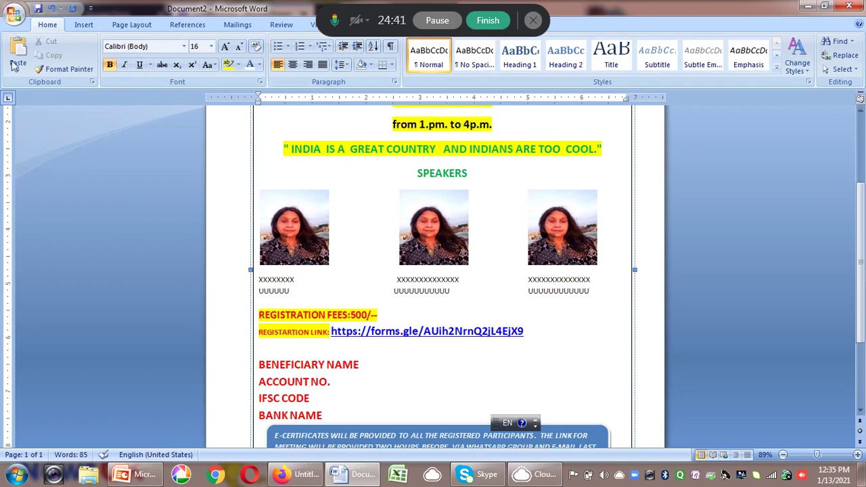
left_click(14, 14)
mouse_move(42, 129)
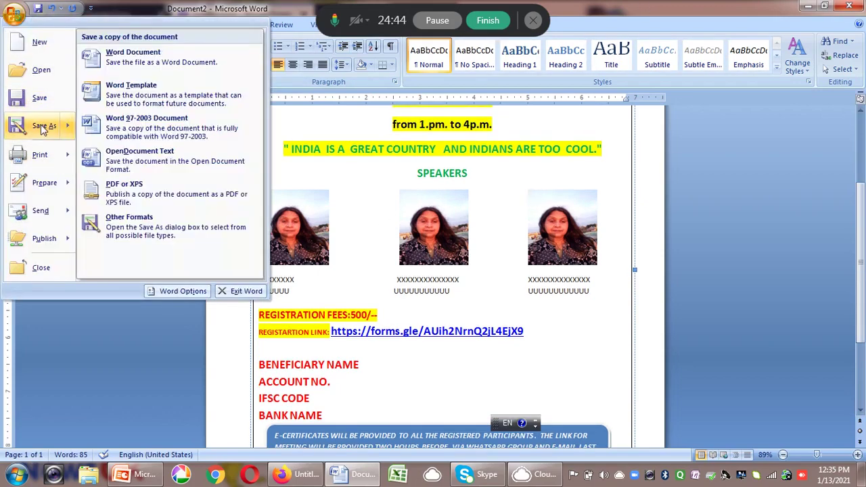
left_click(116, 194)
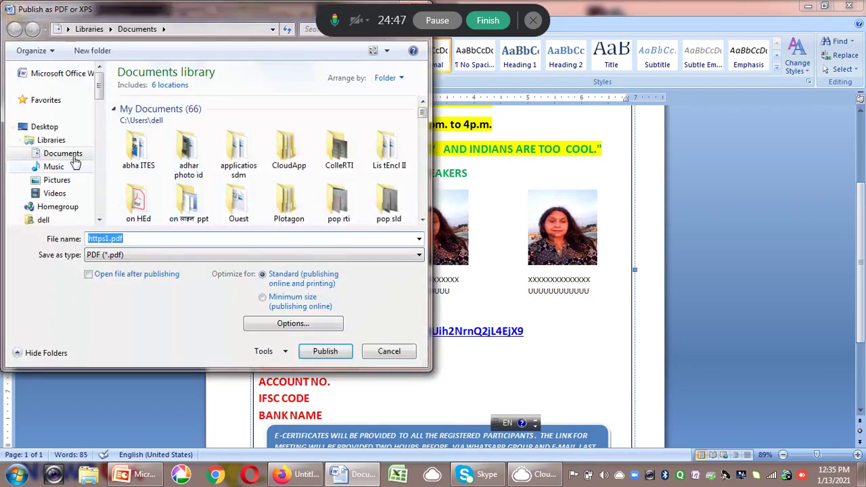
left_click(48, 129)
left_click(126, 238)
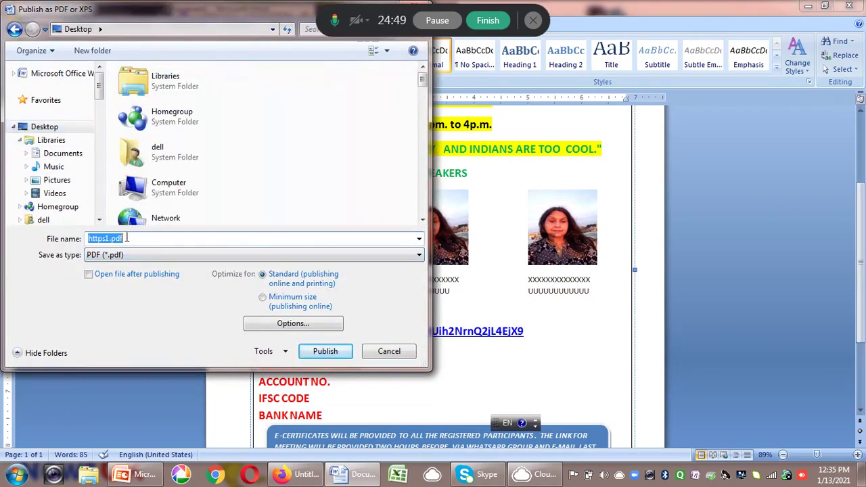
key("BackSpace")
type("WE")
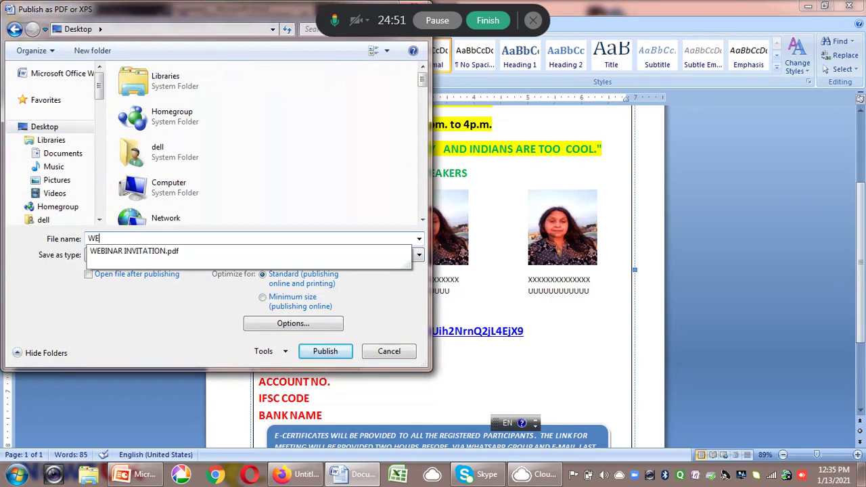
type("B INVITATION")
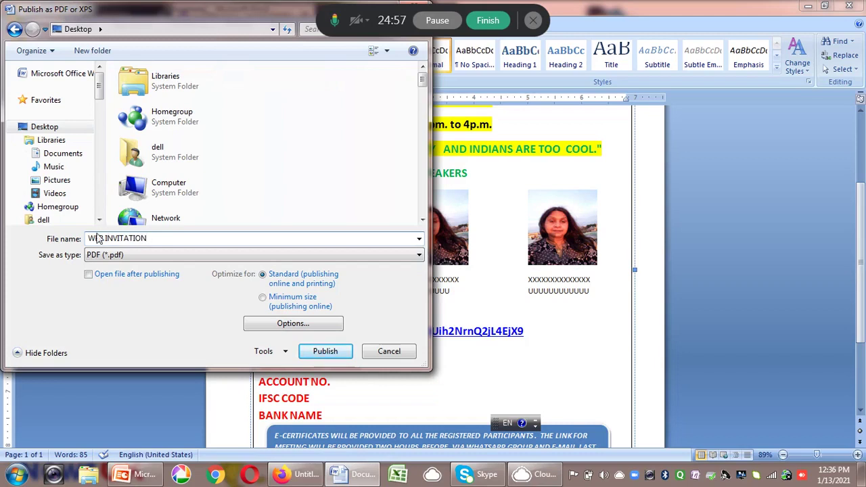
Change the export's file name to "SEMINAR INVITATION" and try to publish the PDF
key("BackSpace")
key("BackSpace")
key("BackSpace")
key("BackSpace")
type("SEMINAR")
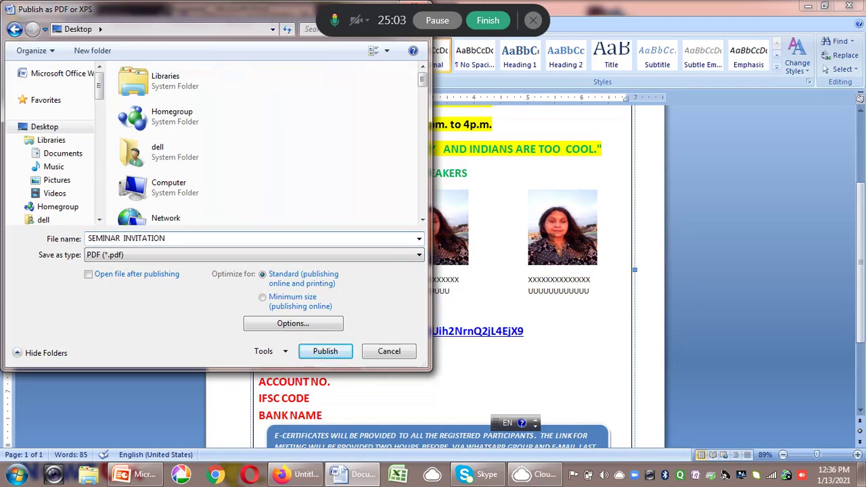
left_click(324, 351)
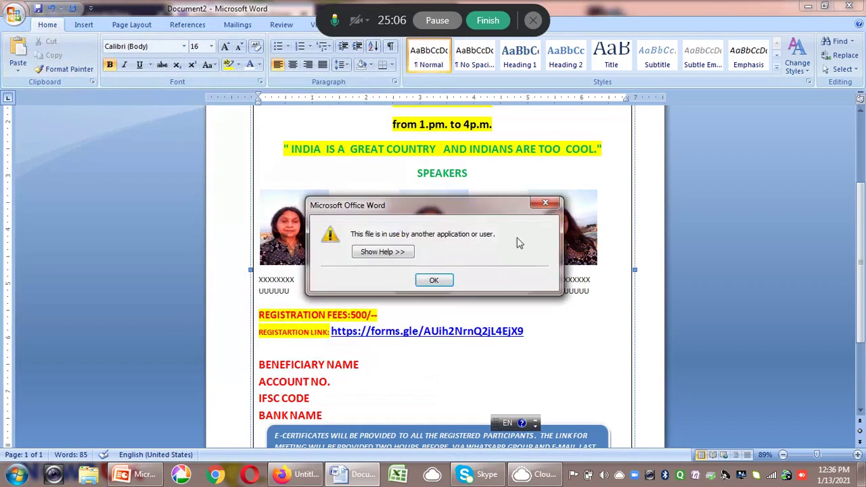
left_click(434, 281)
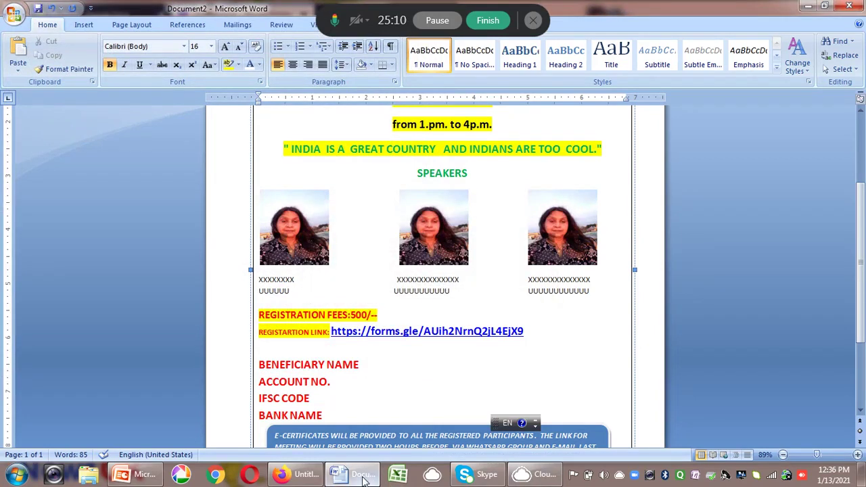
Save the flyer to the Desktop as a Word document with the file name "SEMINAR INVITATION.pdf"
left_click(13, 19)
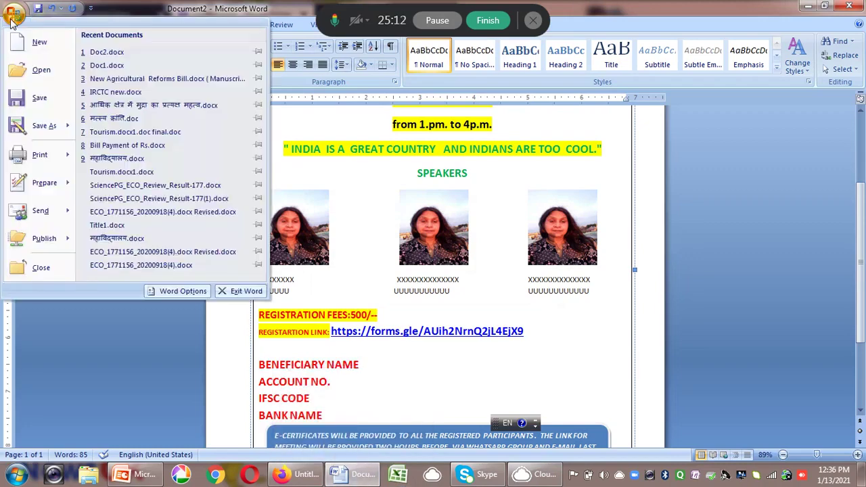
mouse_move(50, 127)
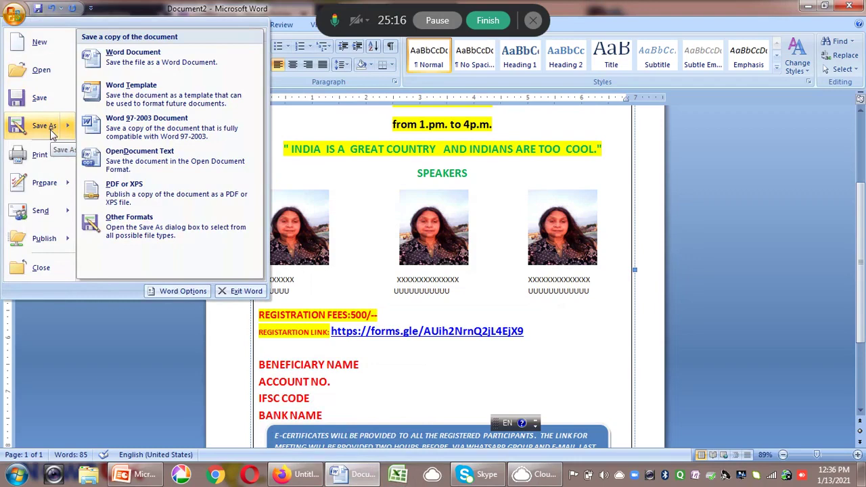
left_click(45, 127)
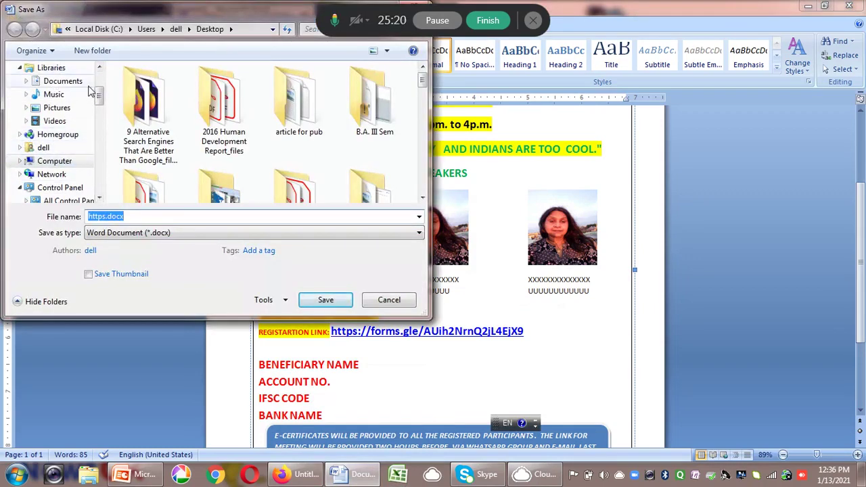
scroll(98, 86, "up", 2)
left_click(54, 141)
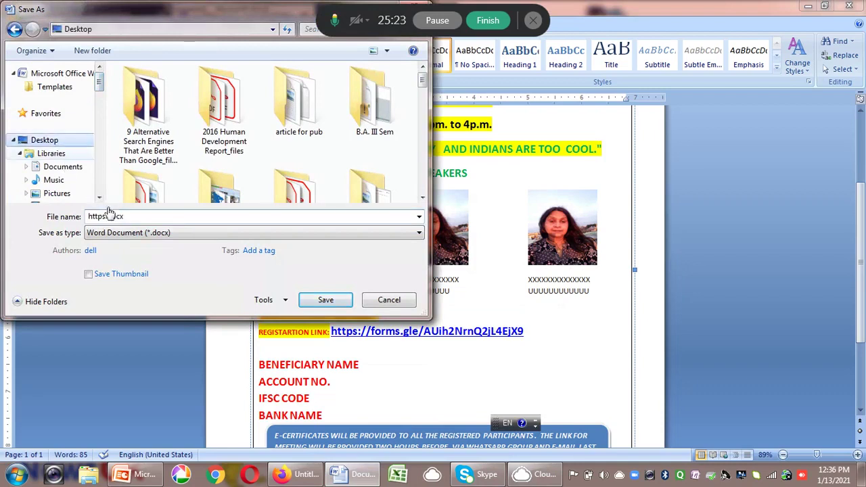
left_click(133, 218)
key("BackSpace")
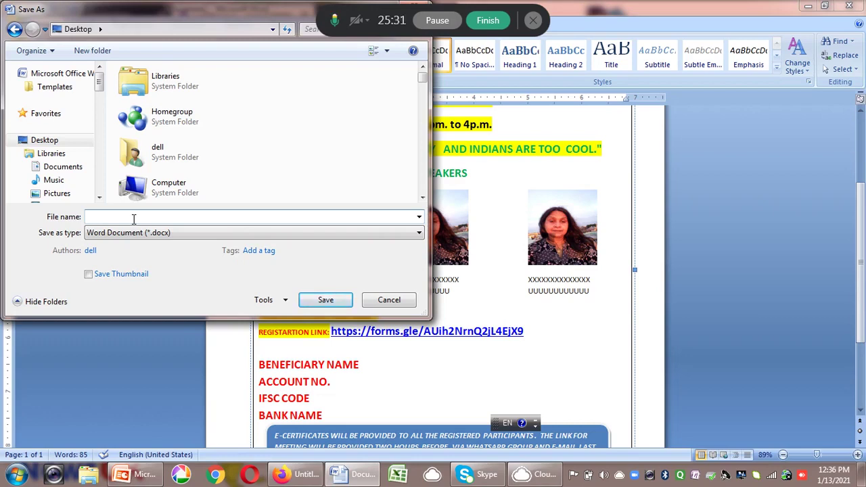
type("SEMINAR")
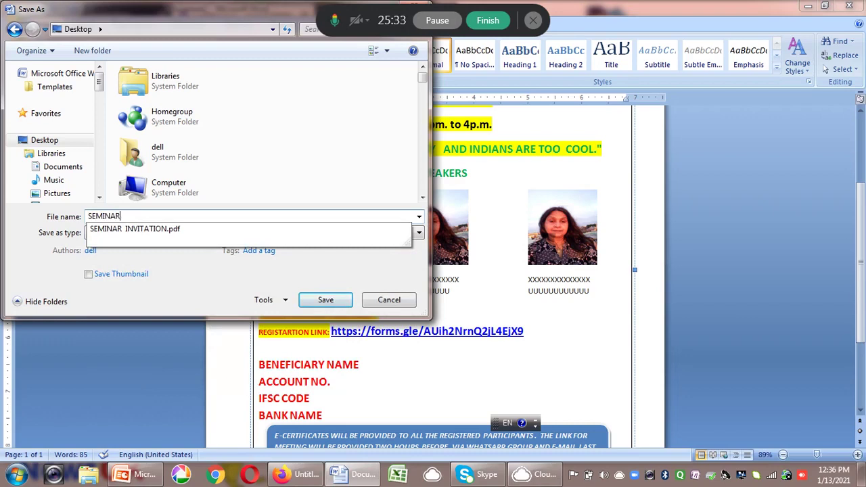
left_click(155, 230)
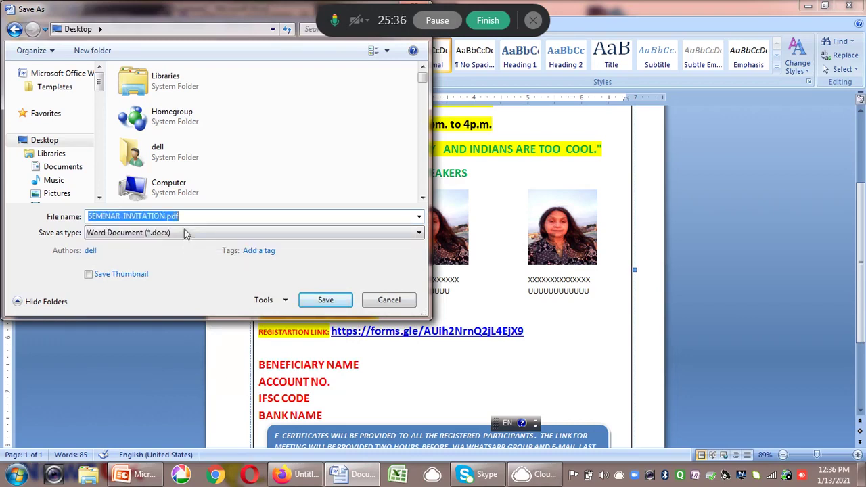
left_click(332, 303)
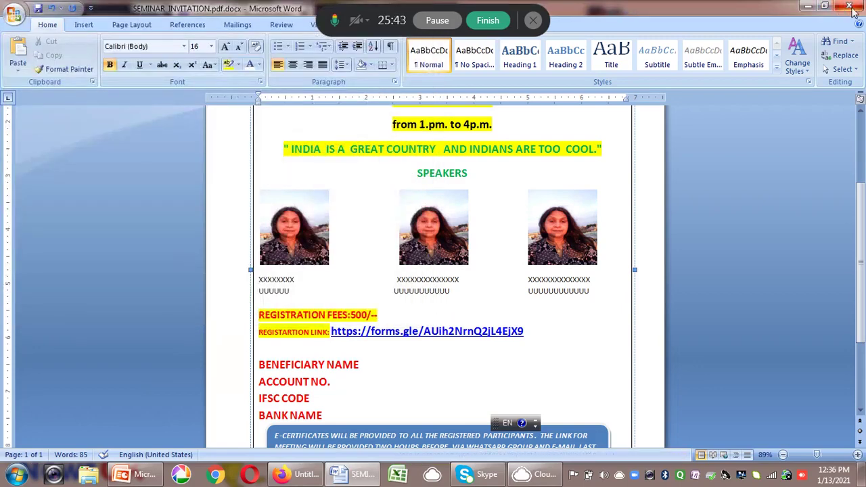
Try to publish the flyer as a PDF to the Desktop, replacing the existing SEMINAR INVITATION.pdf
left_click(14, 14)
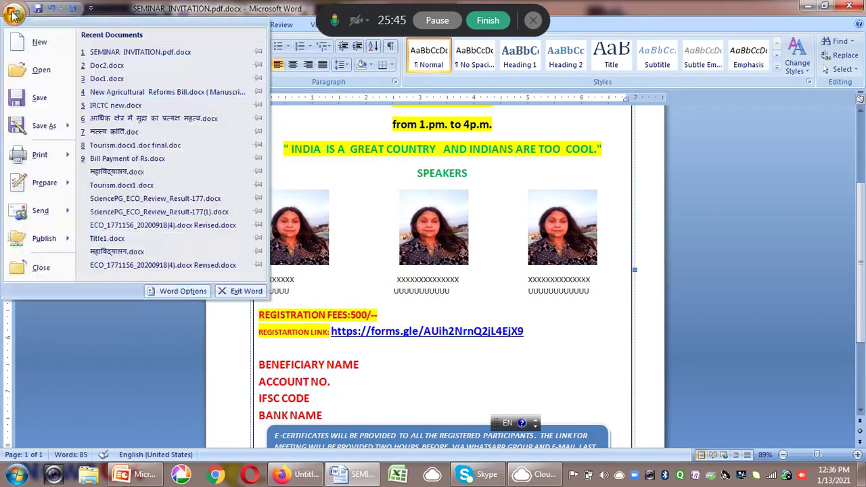
mouse_move(56, 132)
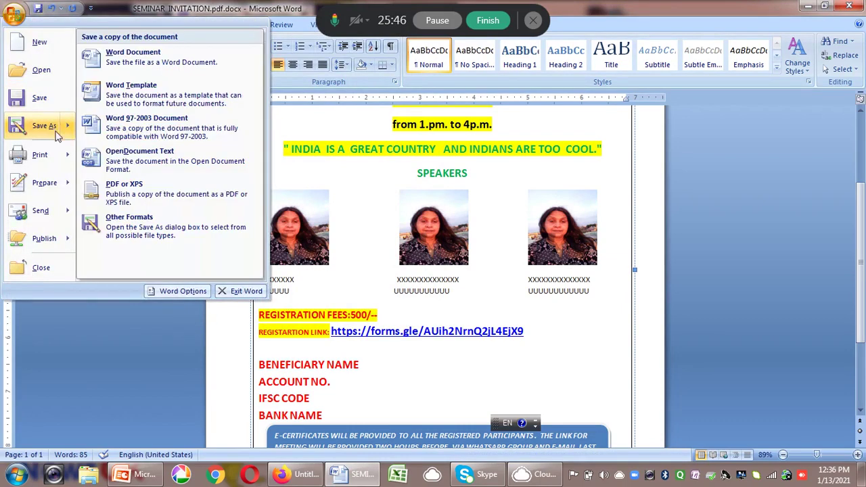
left_click(127, 195)
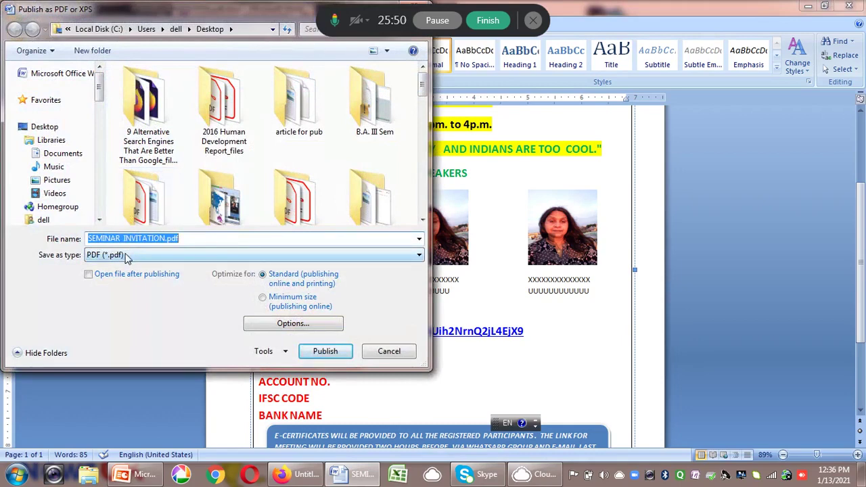
left_click(42, 126)
left_click(318, 353)
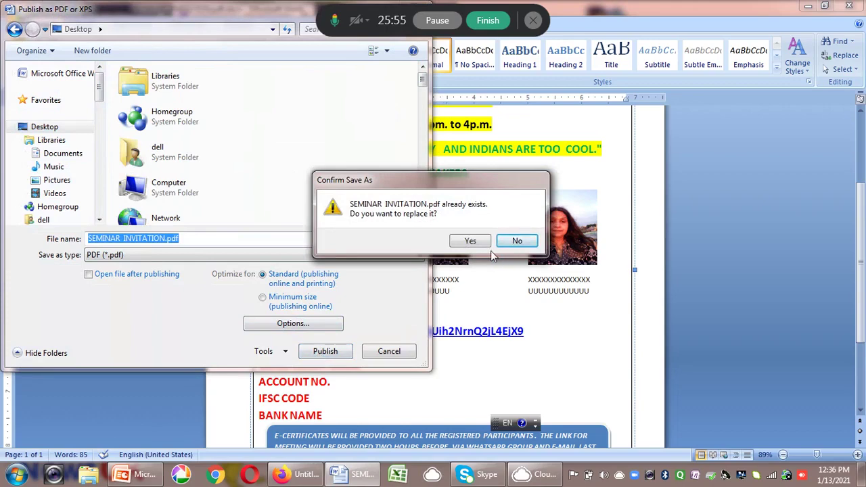
left_click(473, 241)
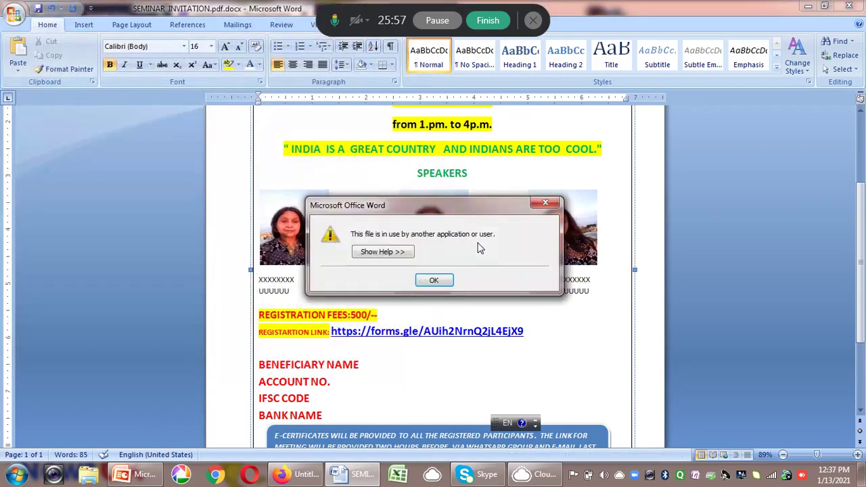
left_click(435, 282)
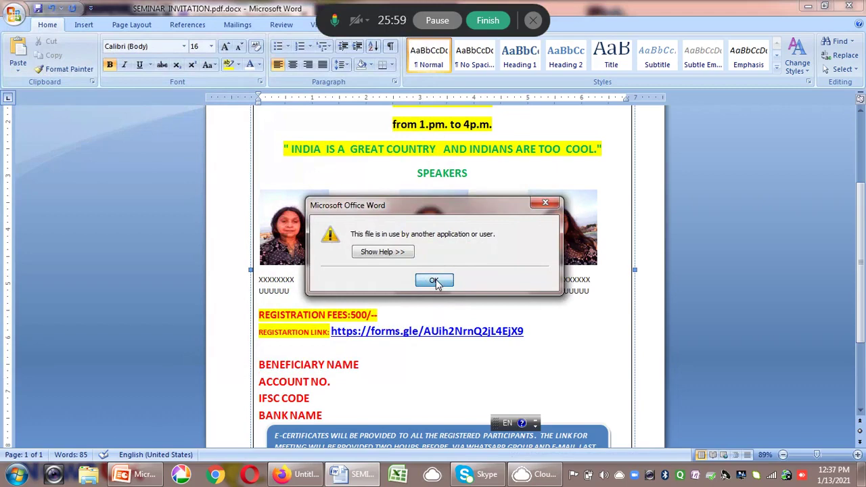
Minimize the open windows to check the desktop, and close the flyer in Word, keeping the copied picture available to other applications
left_click(806, 9)
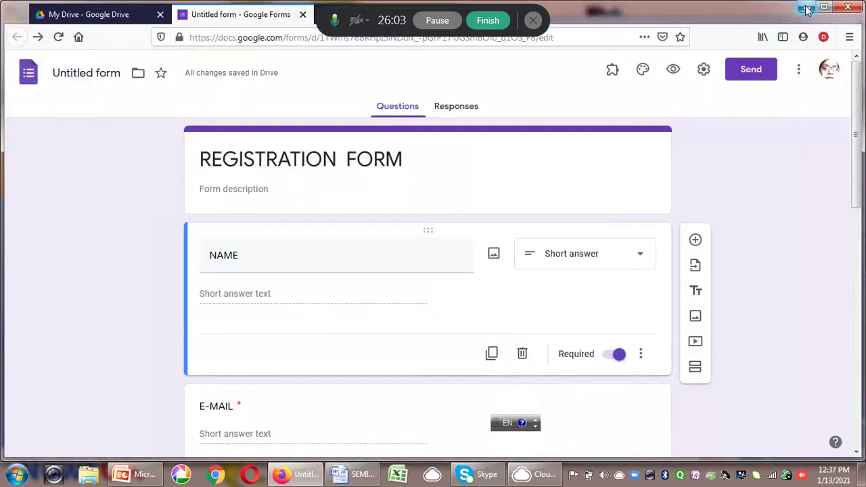
left_click(806, 7)
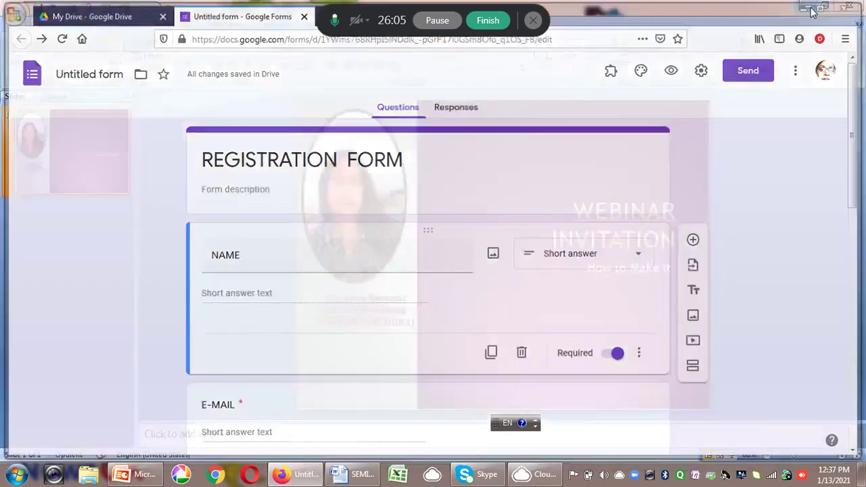
left_click(807, 8)
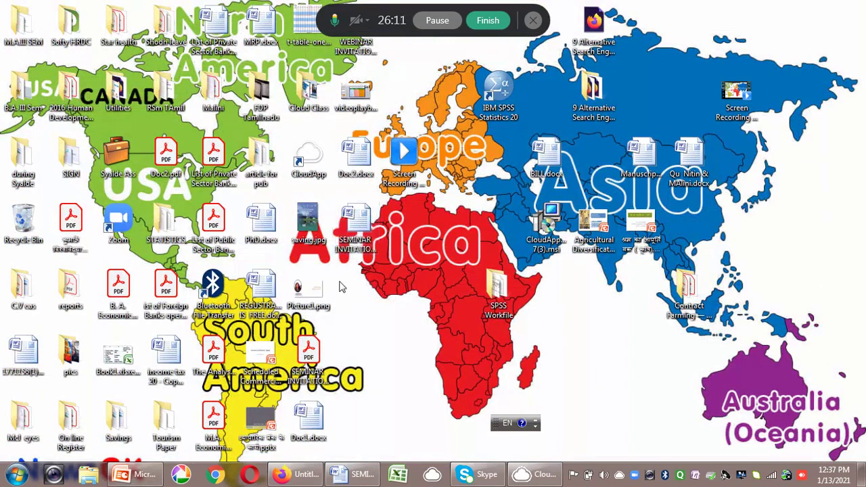
left_click(353, 474)
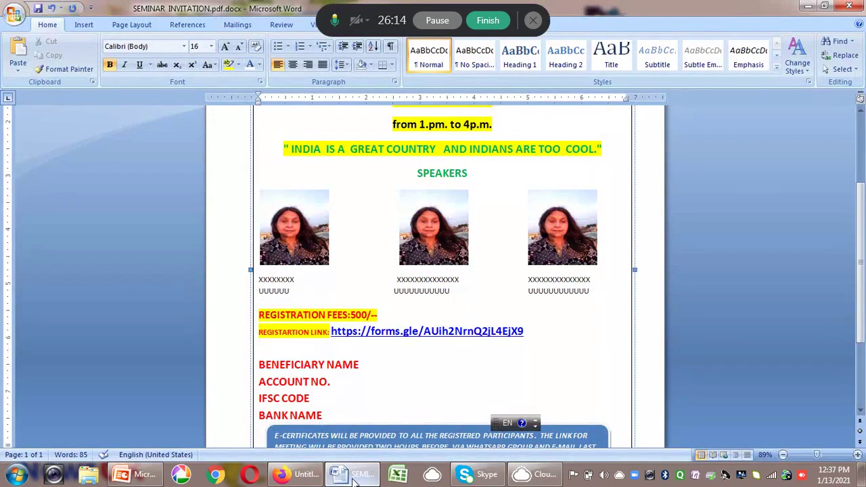
left_click(849, 7)
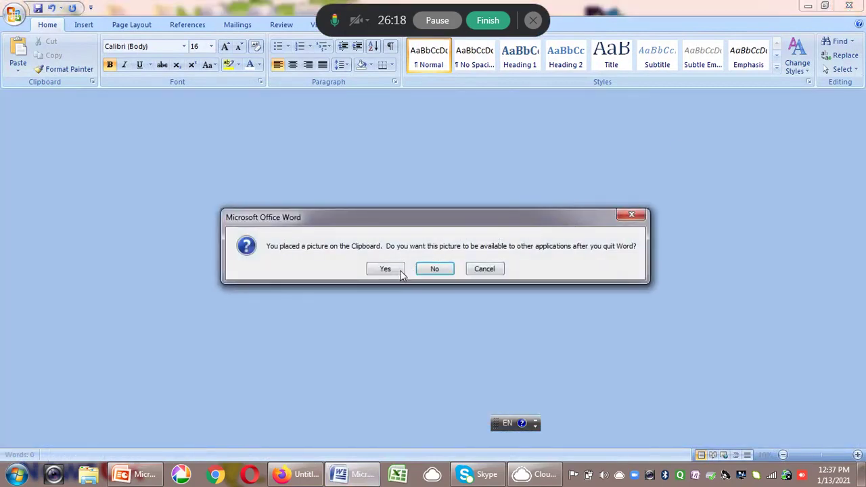
left_click(392, 268)
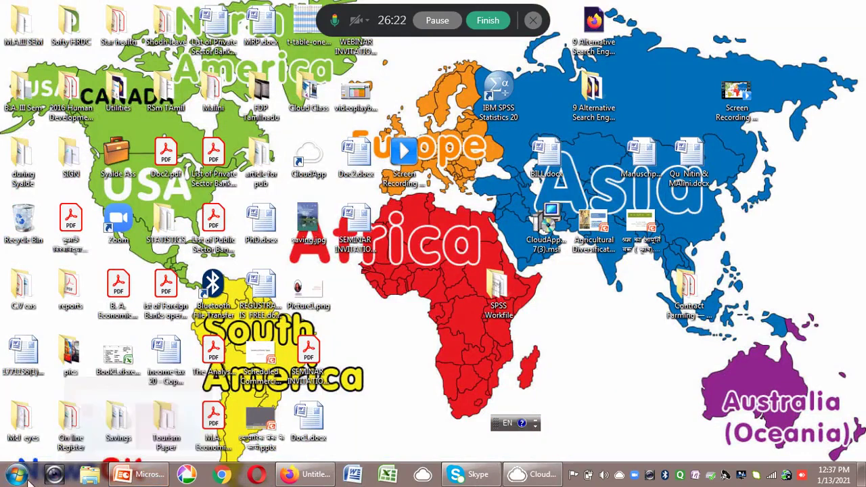
Reopen the flyer SEMINAR INVITATION.pdf.docx from the desktop and try to publish it as a PDF over the existing Desktop file
double_click(357, 225)
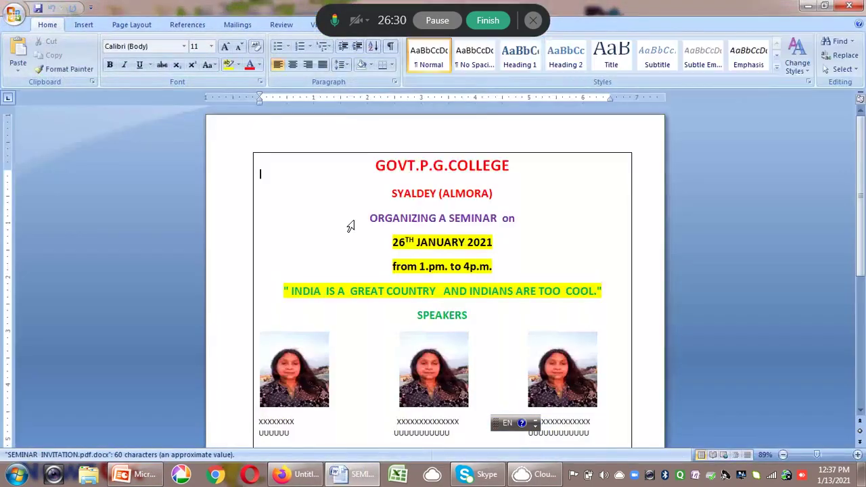
left_click(13, 15)
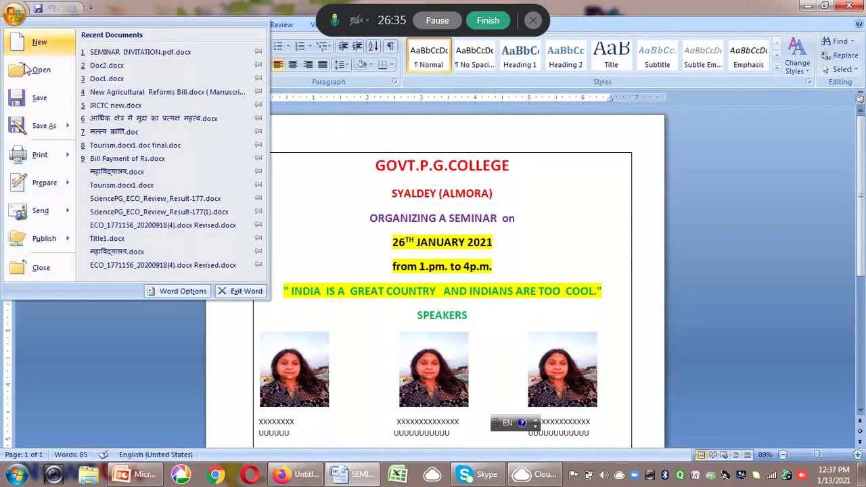
mouse_move(49, 127)
left_click(132, 207)
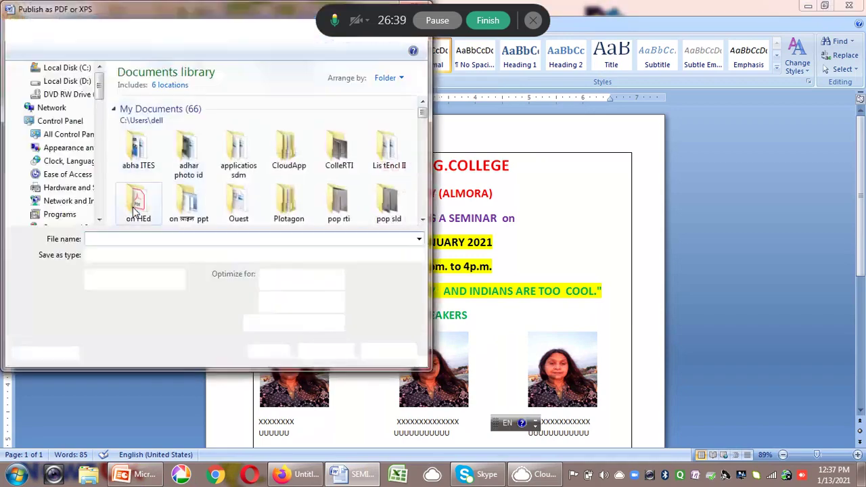
left_click(44, 127)
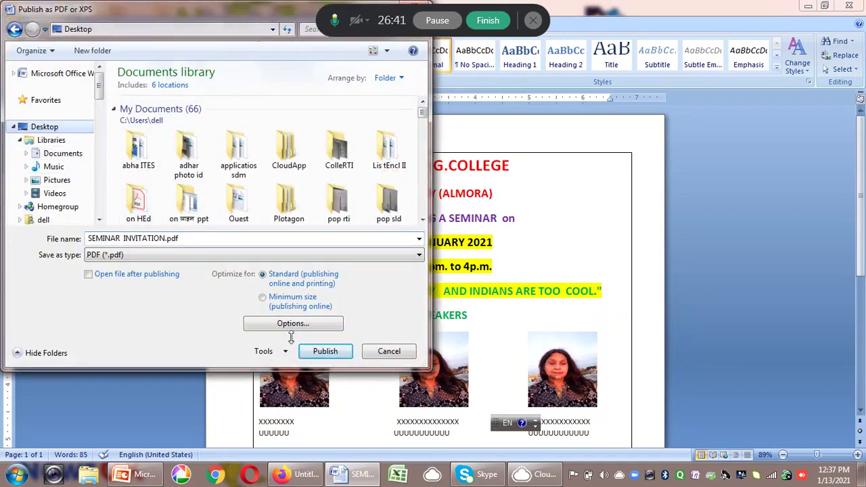
left_click(322, 353)
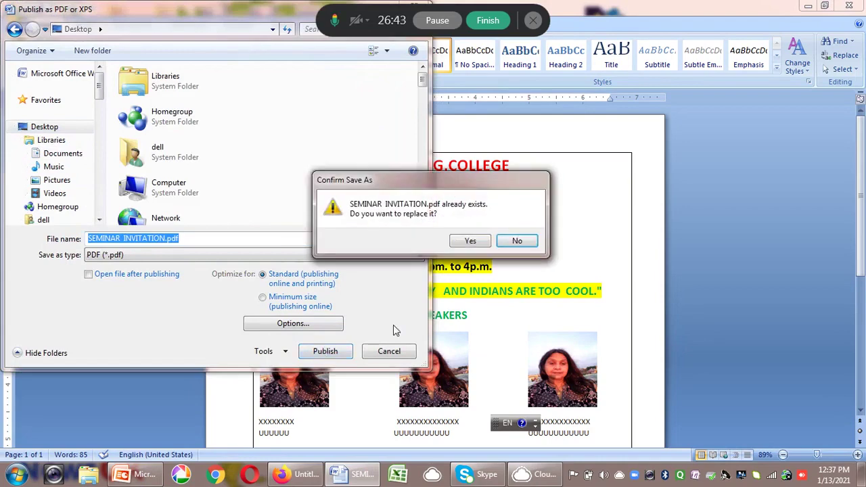
left_click(468, 241)
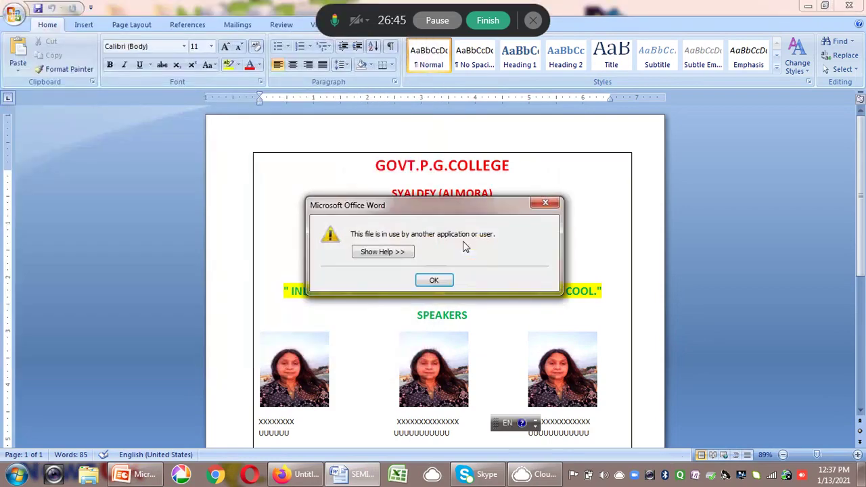
left_click(433, 281)
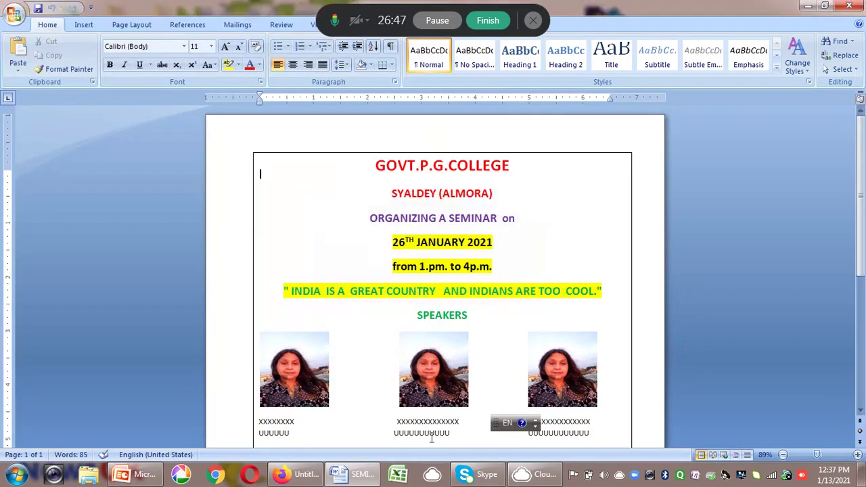
Close the flyer document and open SEMINAR INVITATION.pdf.docx again from the desktop
mouse_move(358, 477)
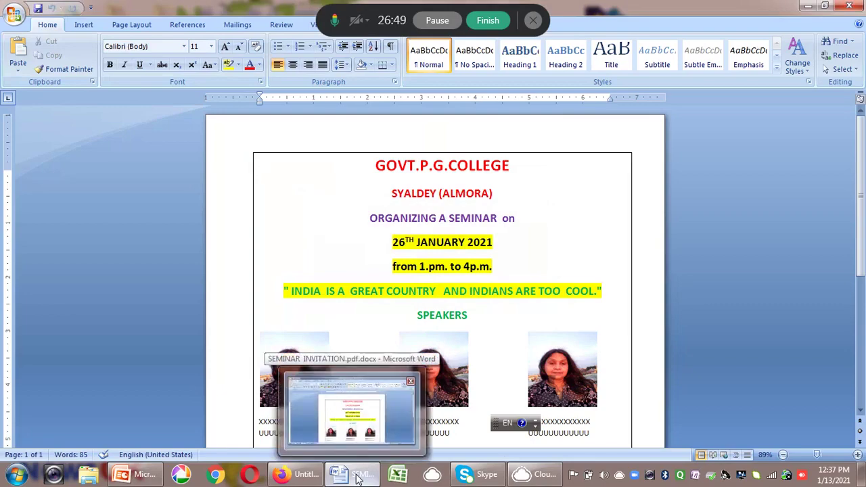
left_click(358, 477)
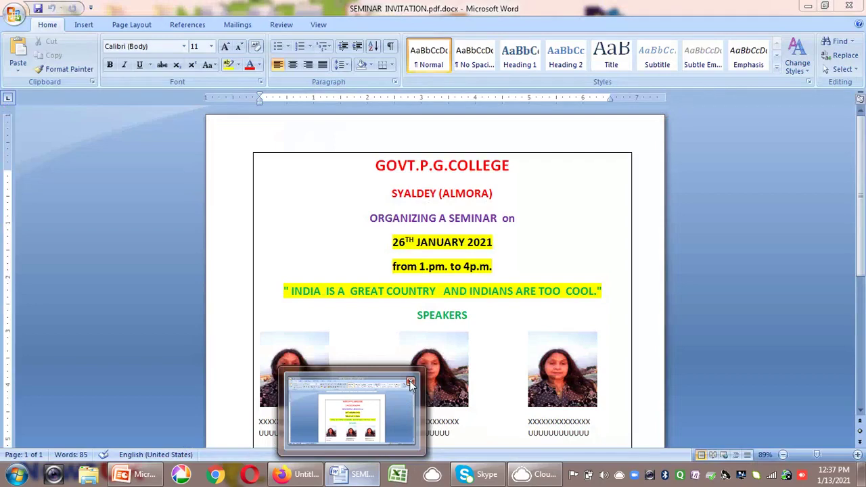
left_click(411, 384)
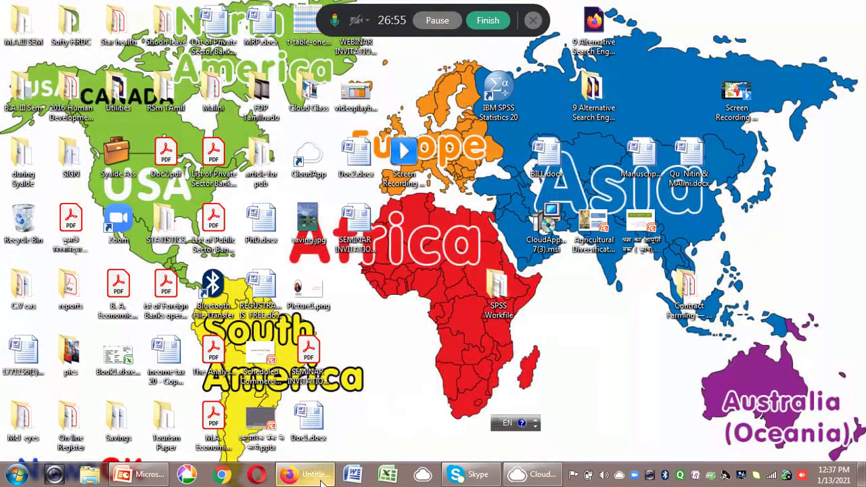
left_click(363, 232)
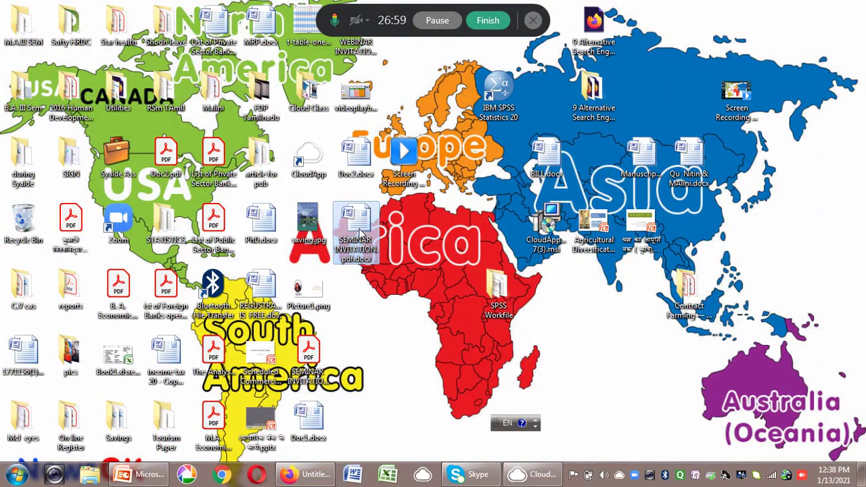
double_click(361, 233)
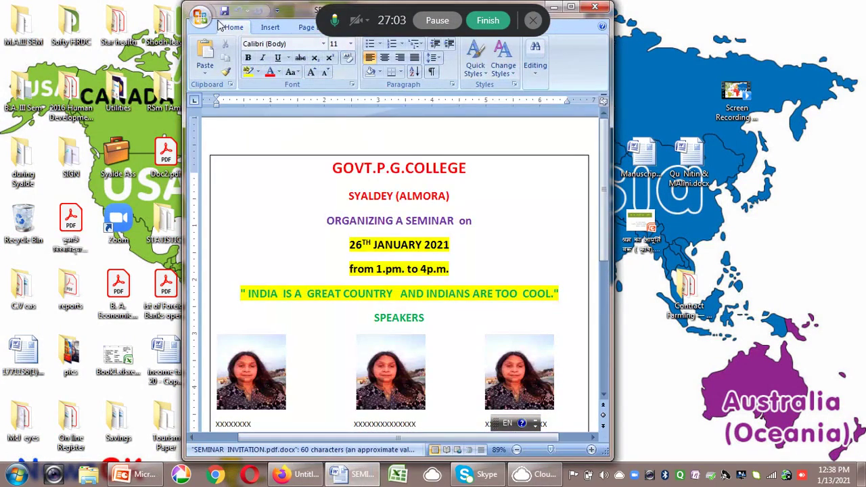
Save the flyer and publish it as a PDF to the Desktop, replacing the existing SEMINAR INVITATION.pdf
left_click(201, 19)
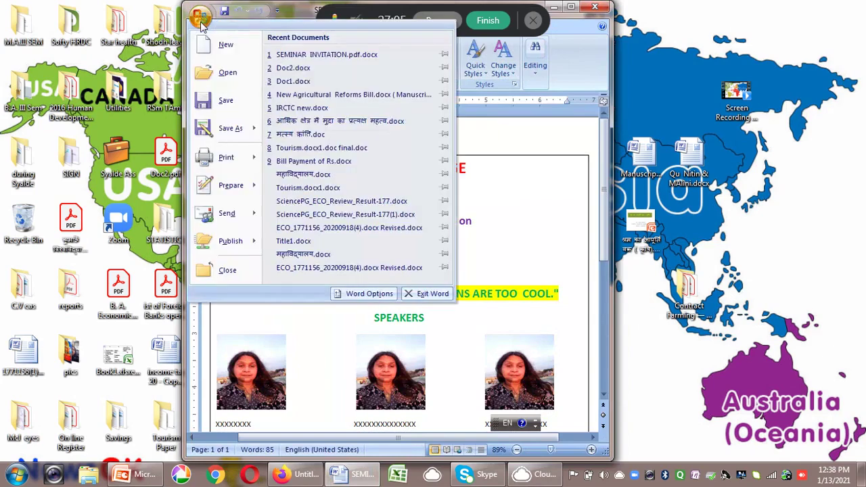
left_click(228, 107)
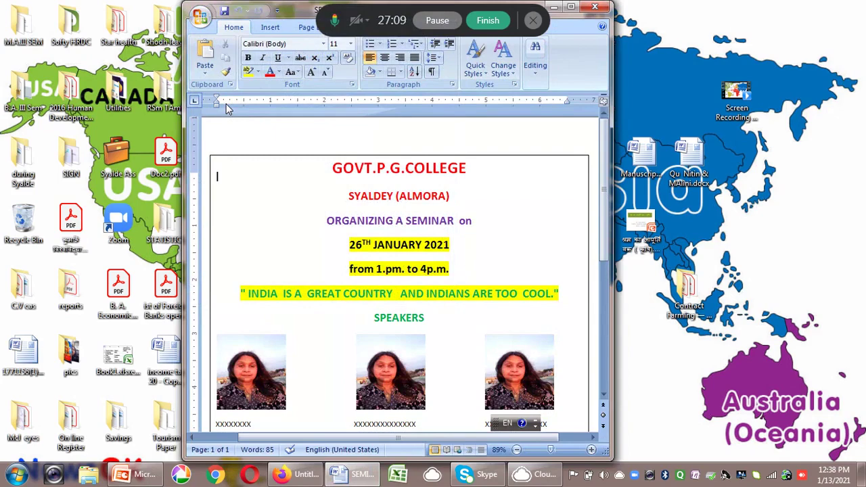
left_click(201, 19)
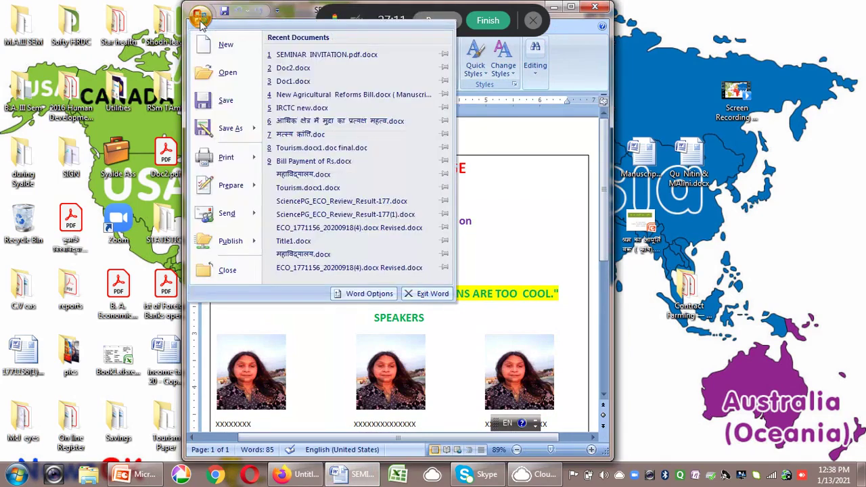
mouse_move(230, 131)
left_click(292, 191)
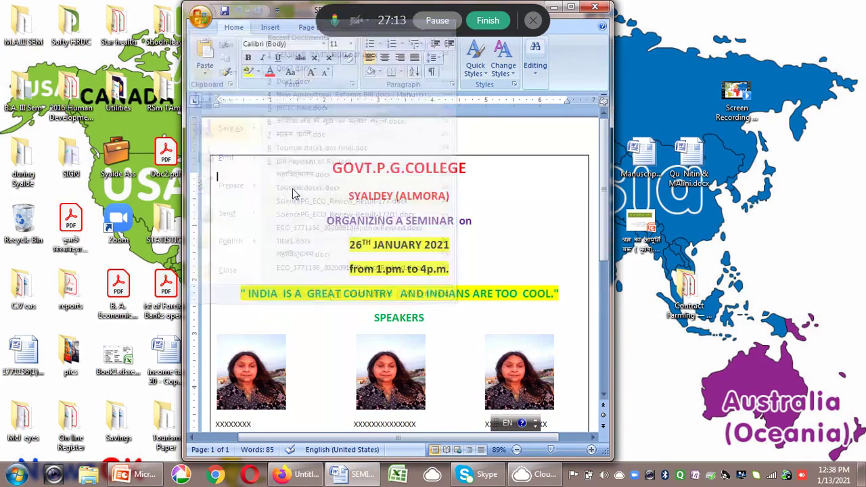
left_click(231, 126)
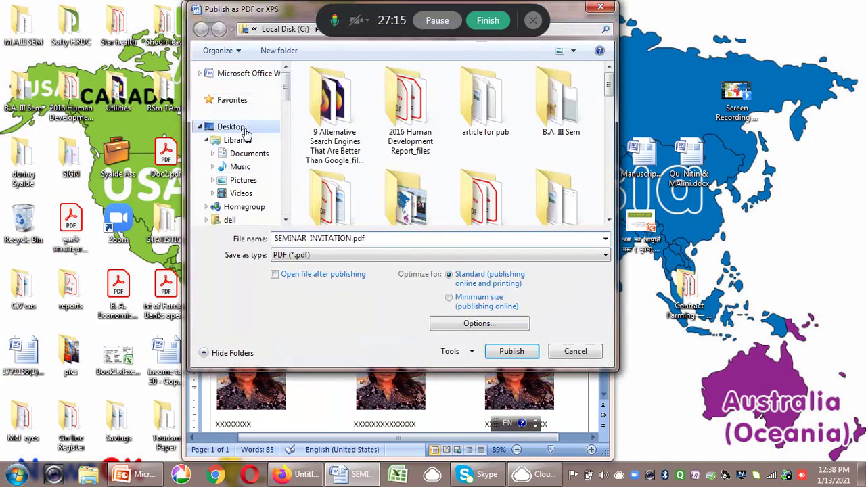
left_click(370, 236)
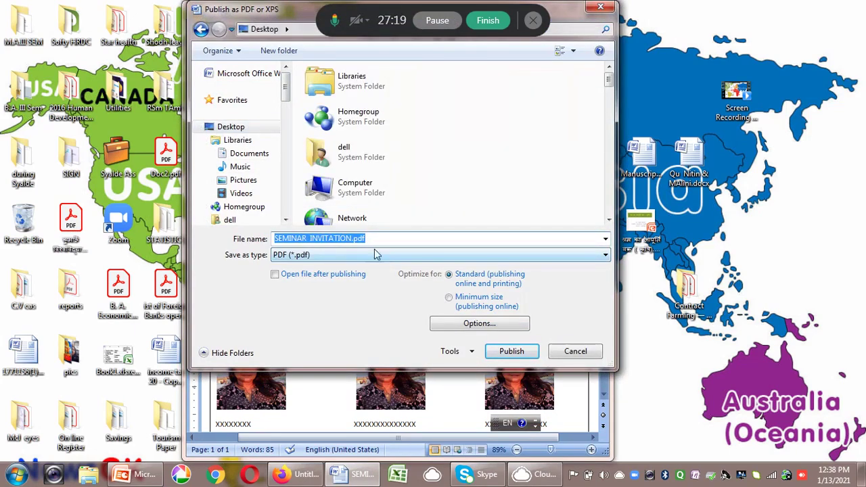
left_click(512, 351)
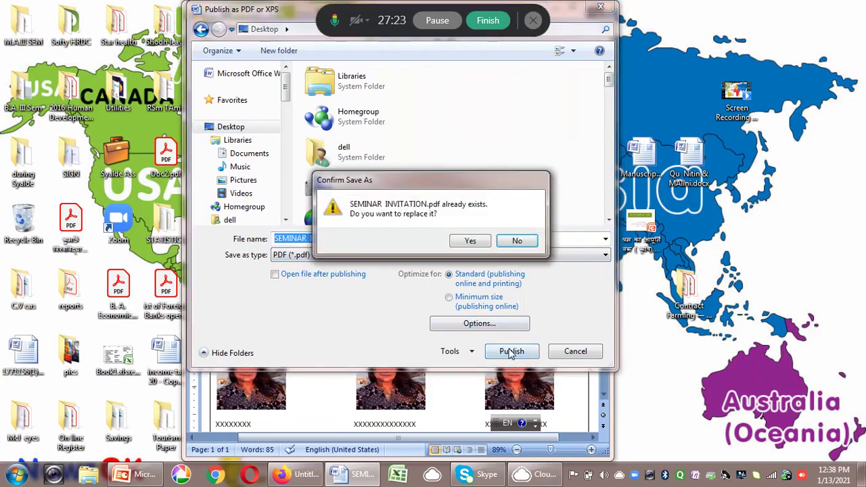
left_click(470, 242)
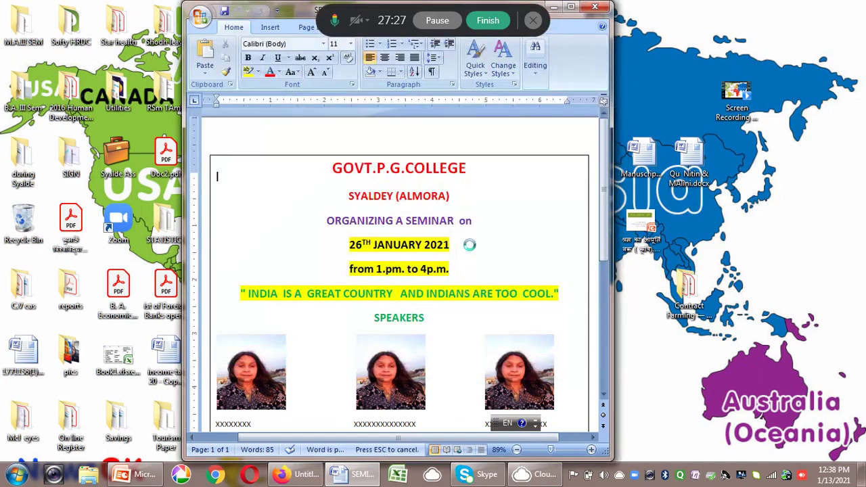
Close the flyer in Word, open SEMINAR INVITATION.pdf from the desktop in Acrobat Reader, and check its registration and payment section
left_click(595, 7)
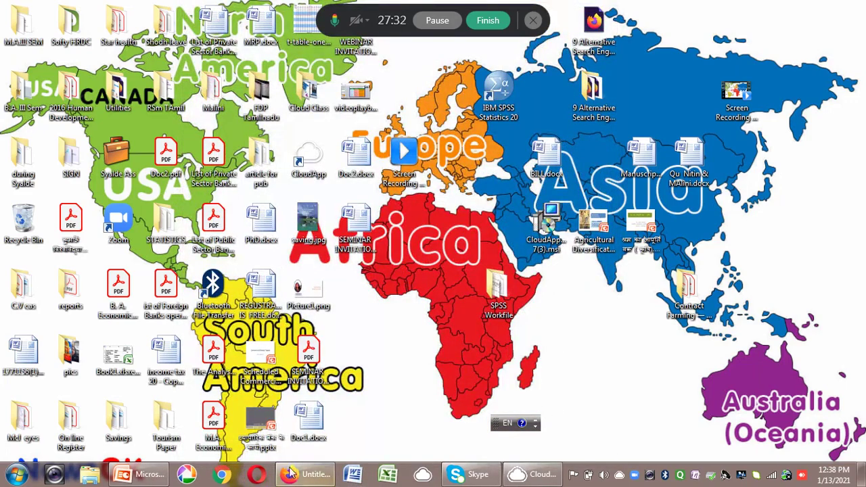
double_click(310, 357)
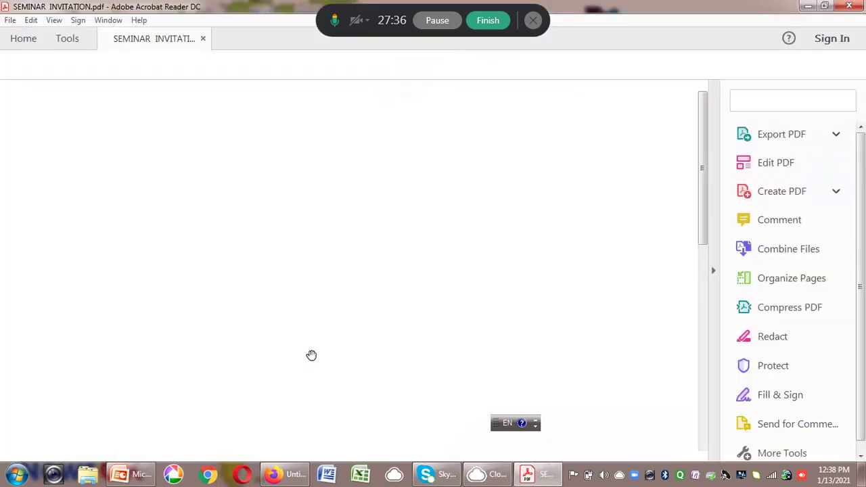
left_click_drag(703, 188, 709, 347)
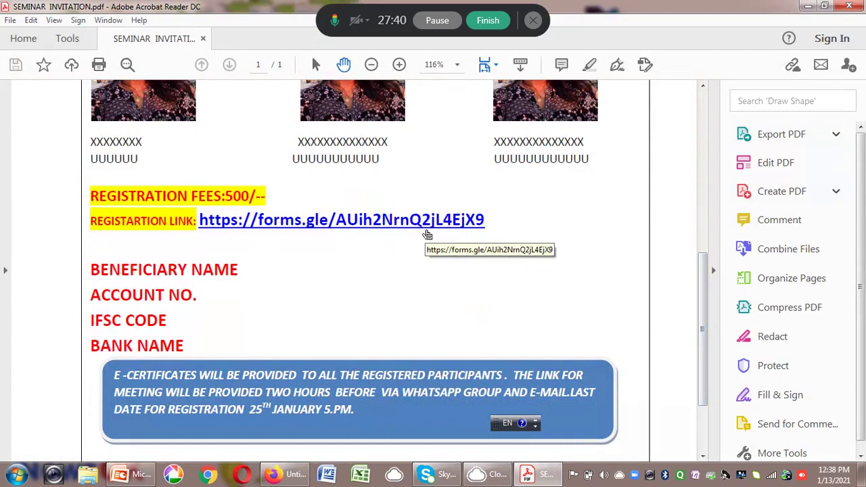
Test the flyer's registration link by opening the form in the browser, and close the registration form and form editor tabs
left_click(427, 234)
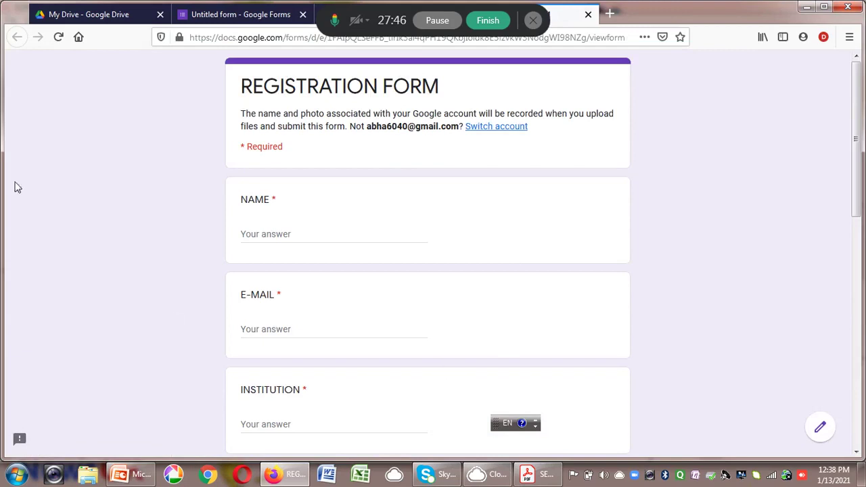
left_click(588, 15)
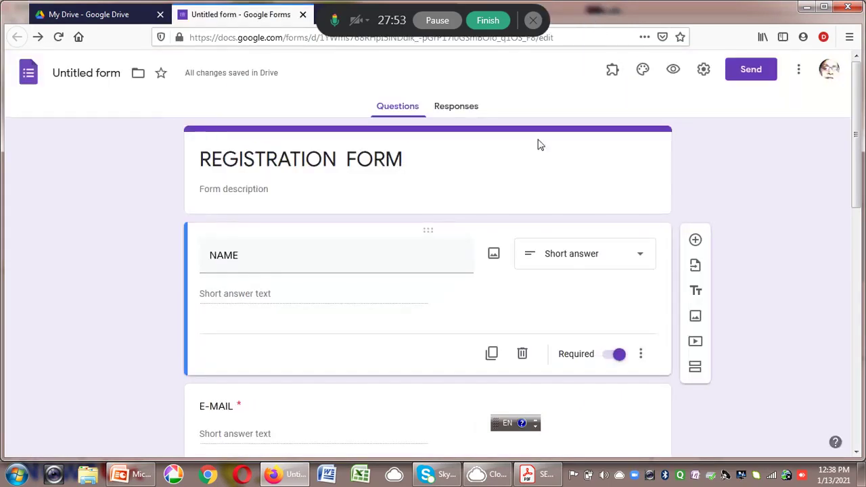
left_click(302, 15)
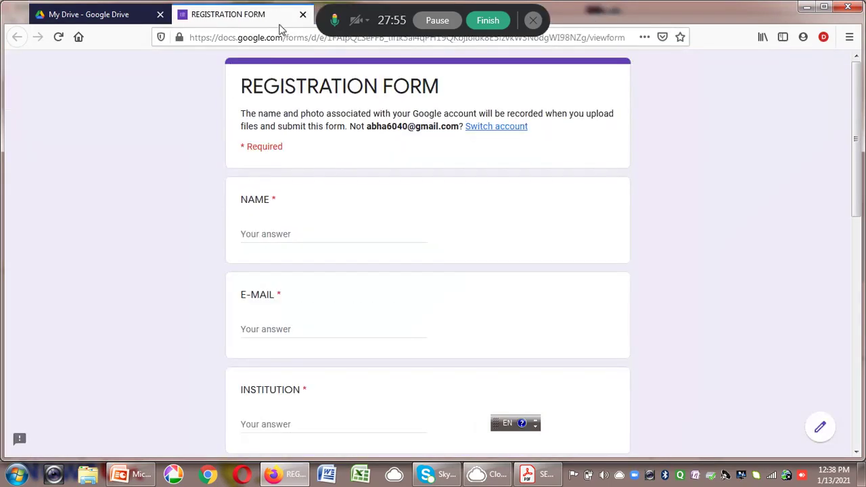
left_click(303, 14)
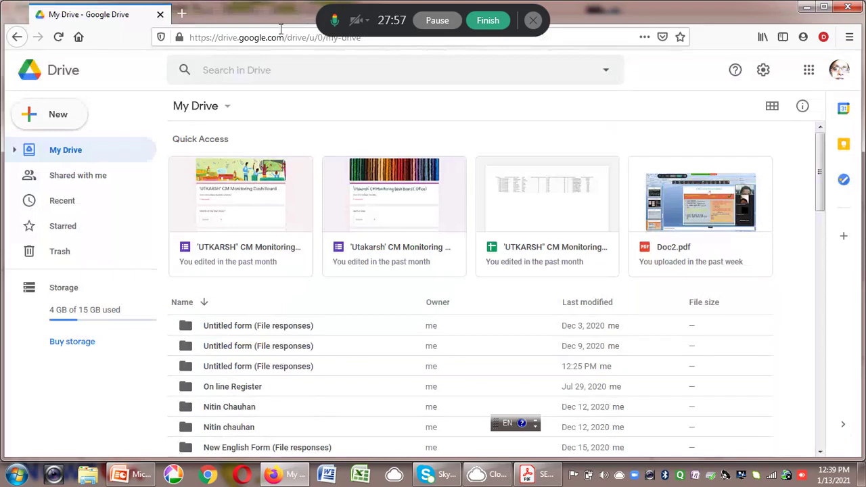
Open WhatsApp Web in a new browser tab and close the SEMINAR INVITATION.pdf window in Acrobat Reader
left_click(181, 14)
left_click(245, 180)
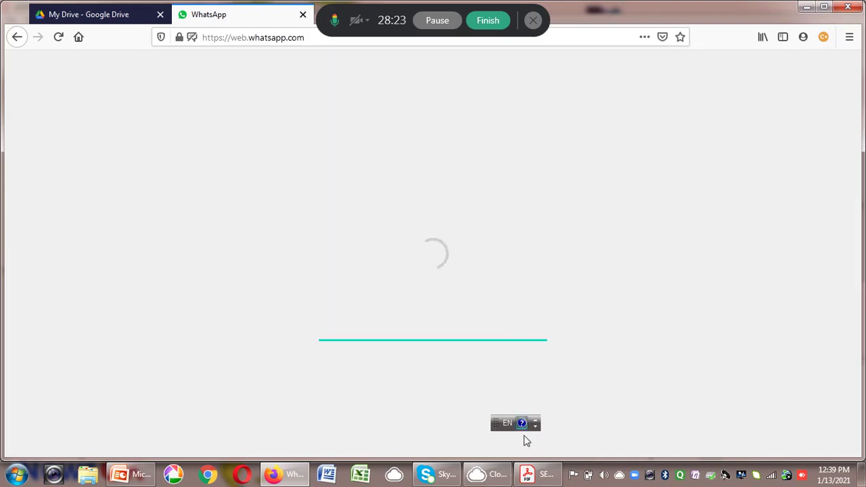
left_click(545, 473)
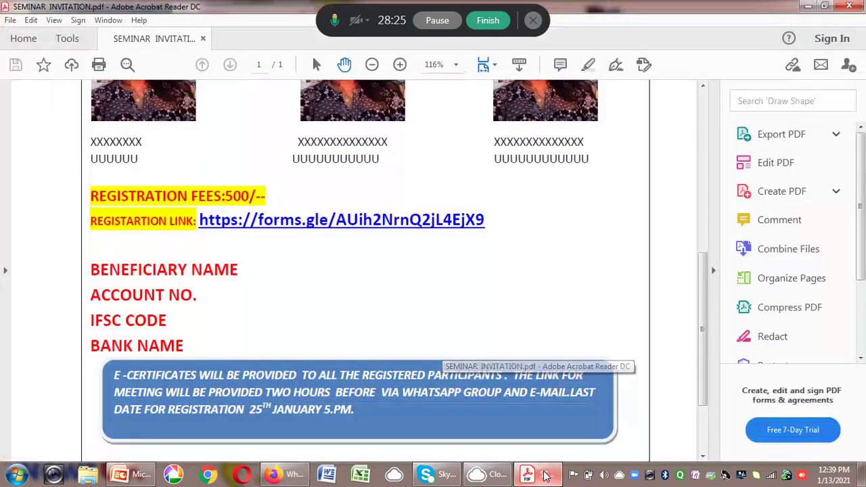
left_click(853, 9)
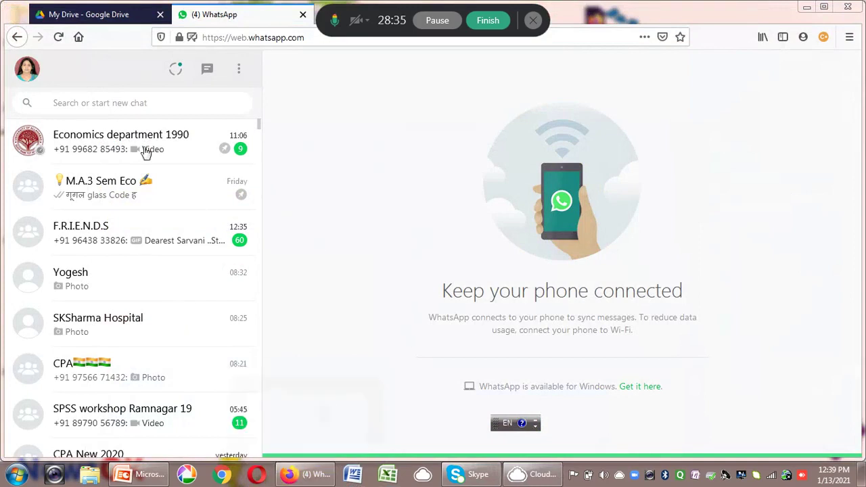
Search the WhatsApp chats for the recipient's phone number and open the matching chat
left_click(138, 100)
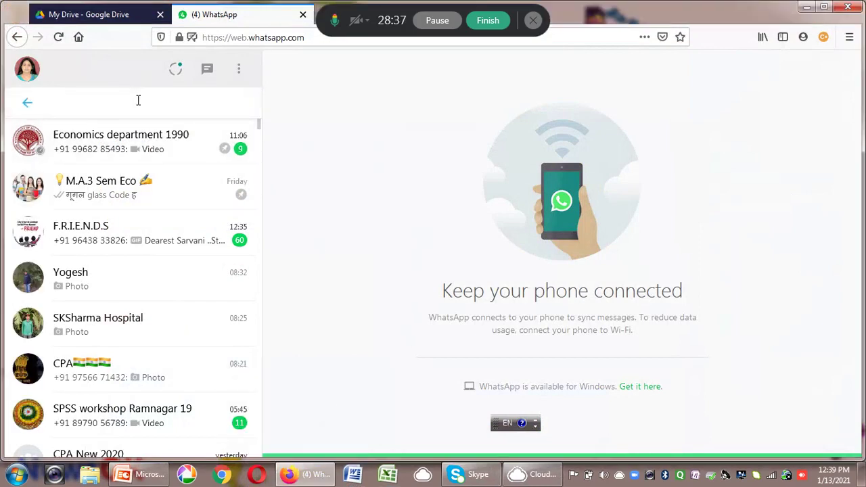
type("9837")
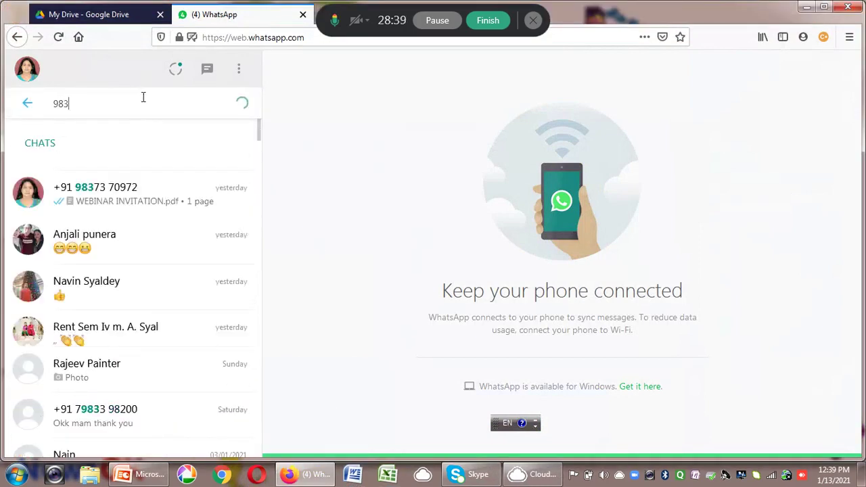
left_click(139, 188)
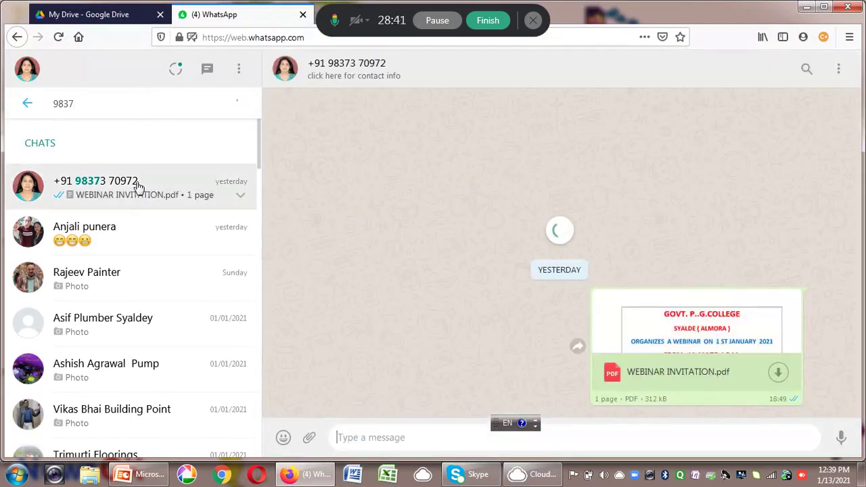
Attach SEMINAR INVITATION.pdf from the Desktop as a document to the open chat and send it
left_click(308, 437)
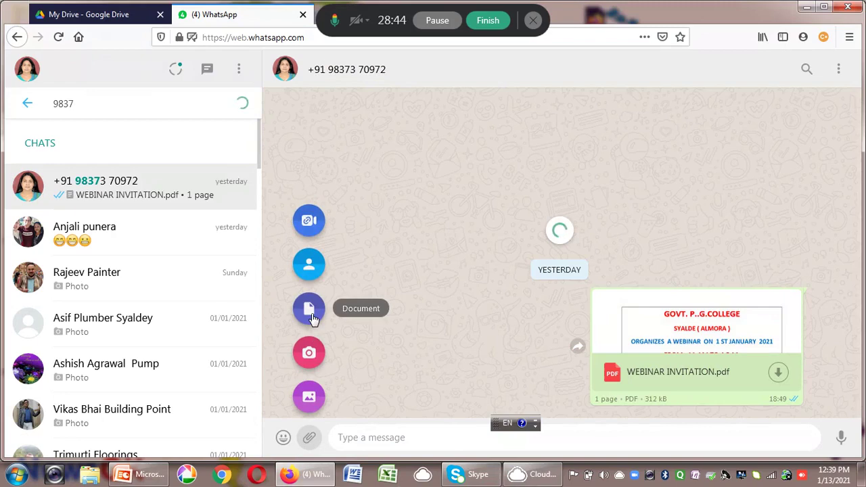
left_click(310, 312)
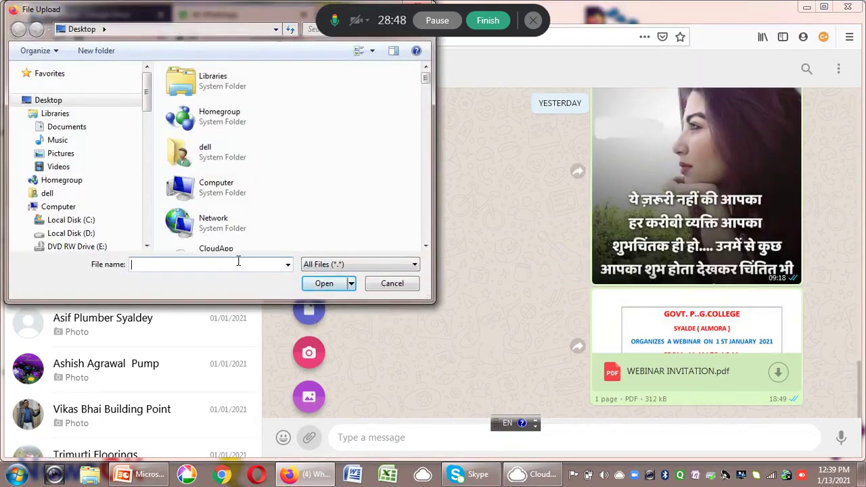
type("SE")
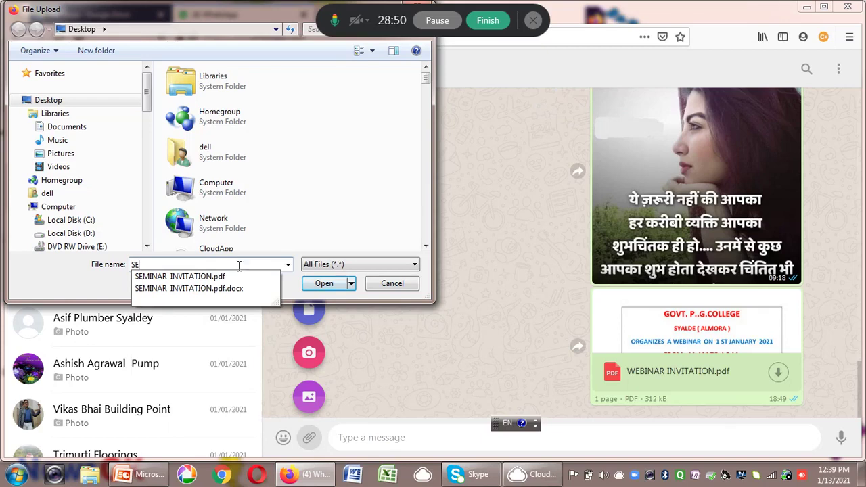
left_click(223, 277)
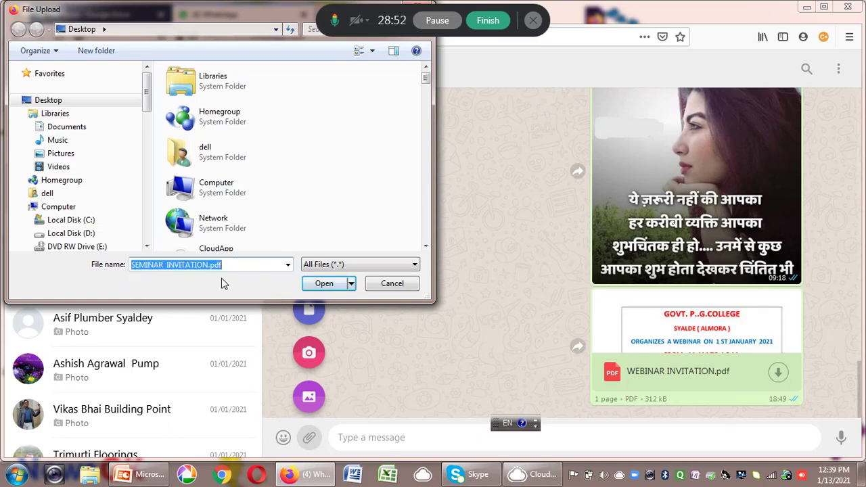
left_click(321, 284)
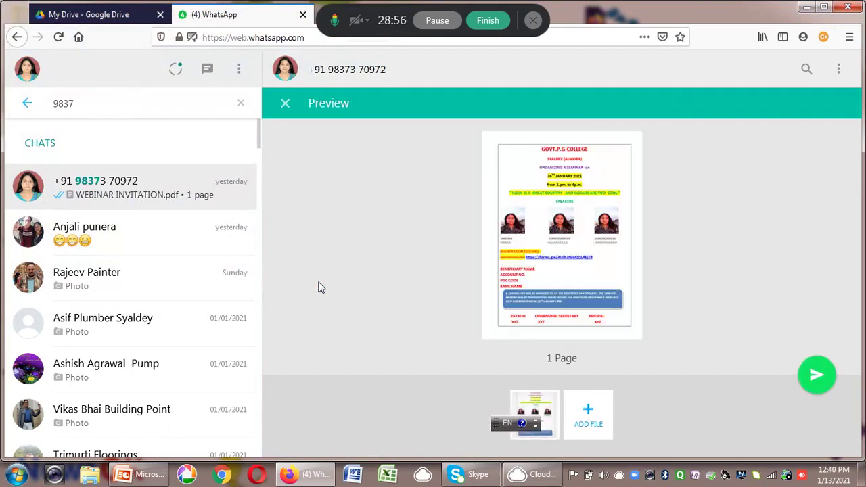
left_click(804, 380)
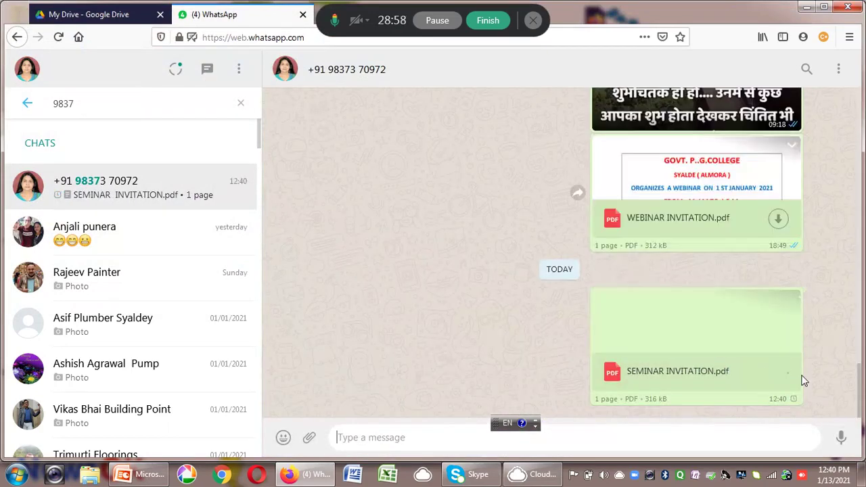